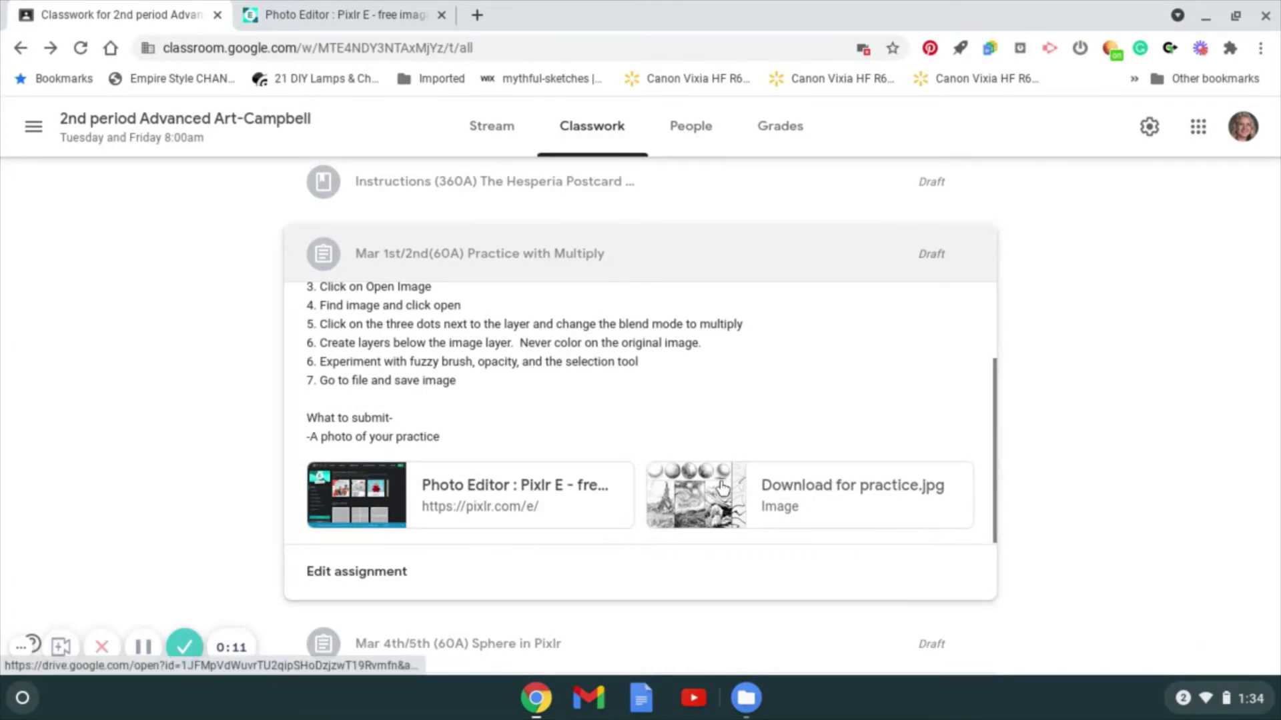
Step: Open the Download for practice.jpg attachment on the Practice with Multiply assignment card
left_click(722, 487)
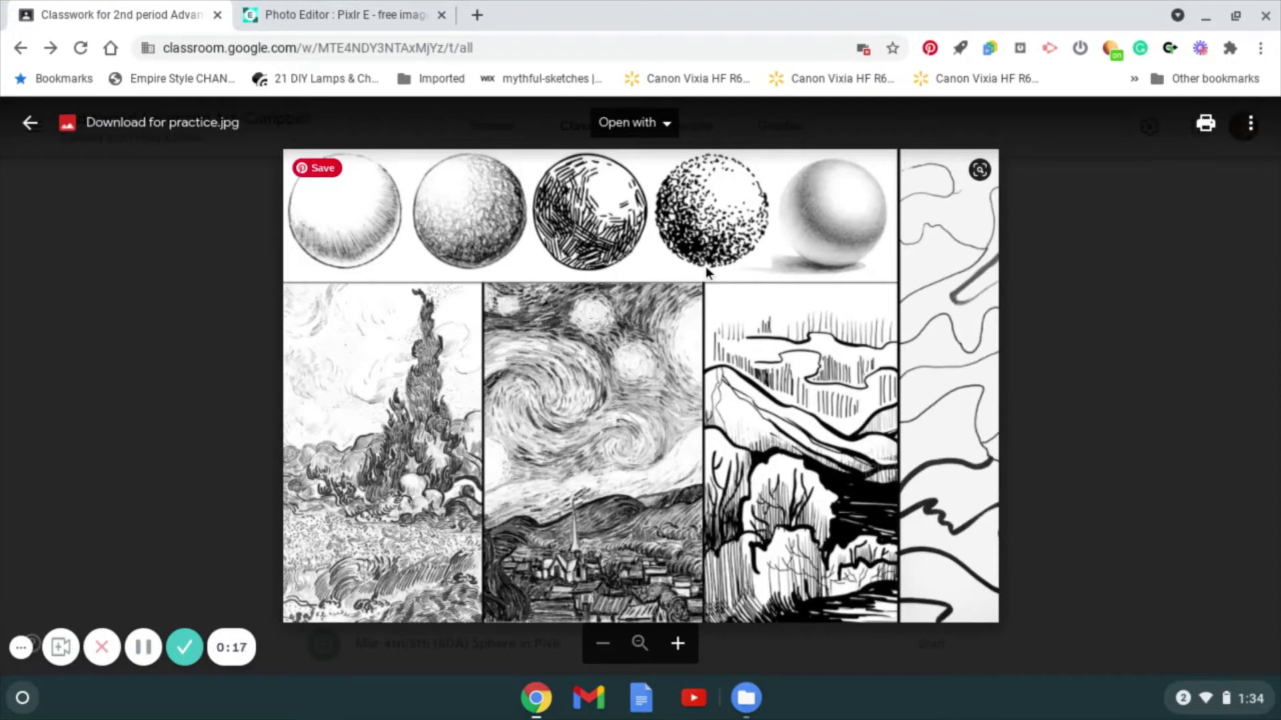
Step: Save the image to Downloads as Practice (2) (1).jpg, then close the folder window and viewer
right_click(707, 270)
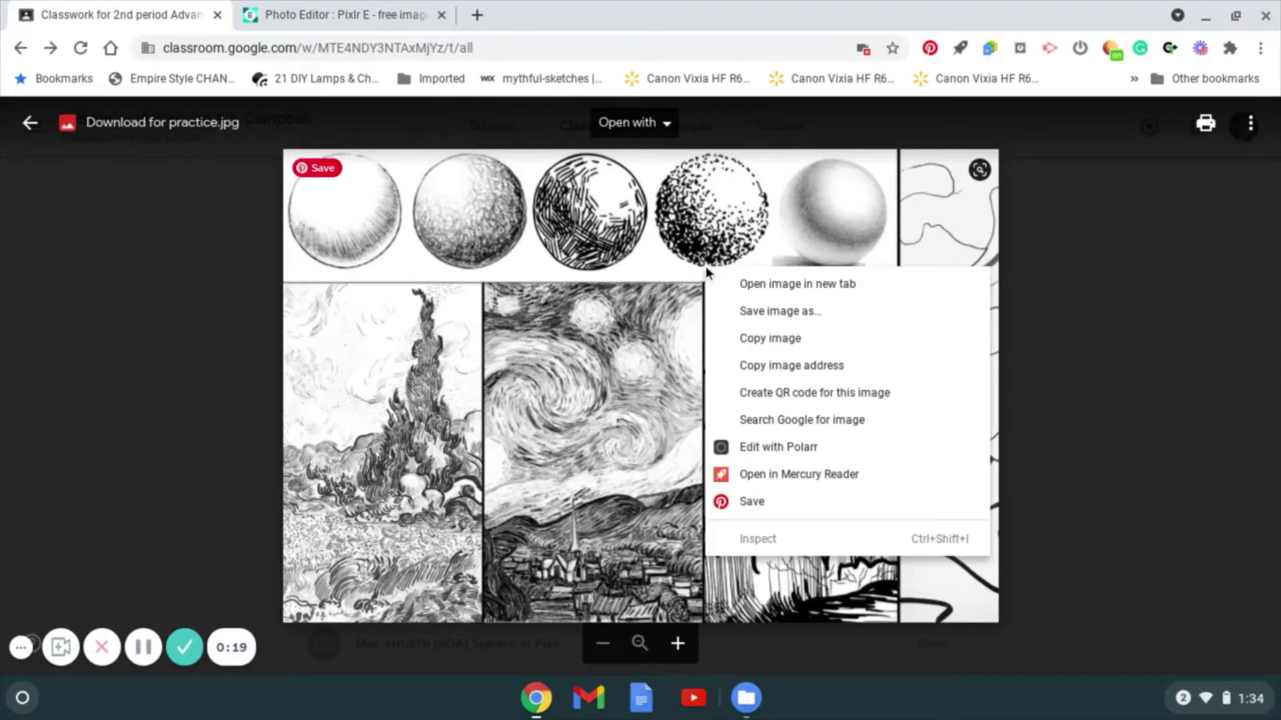
left_click(767, 311)
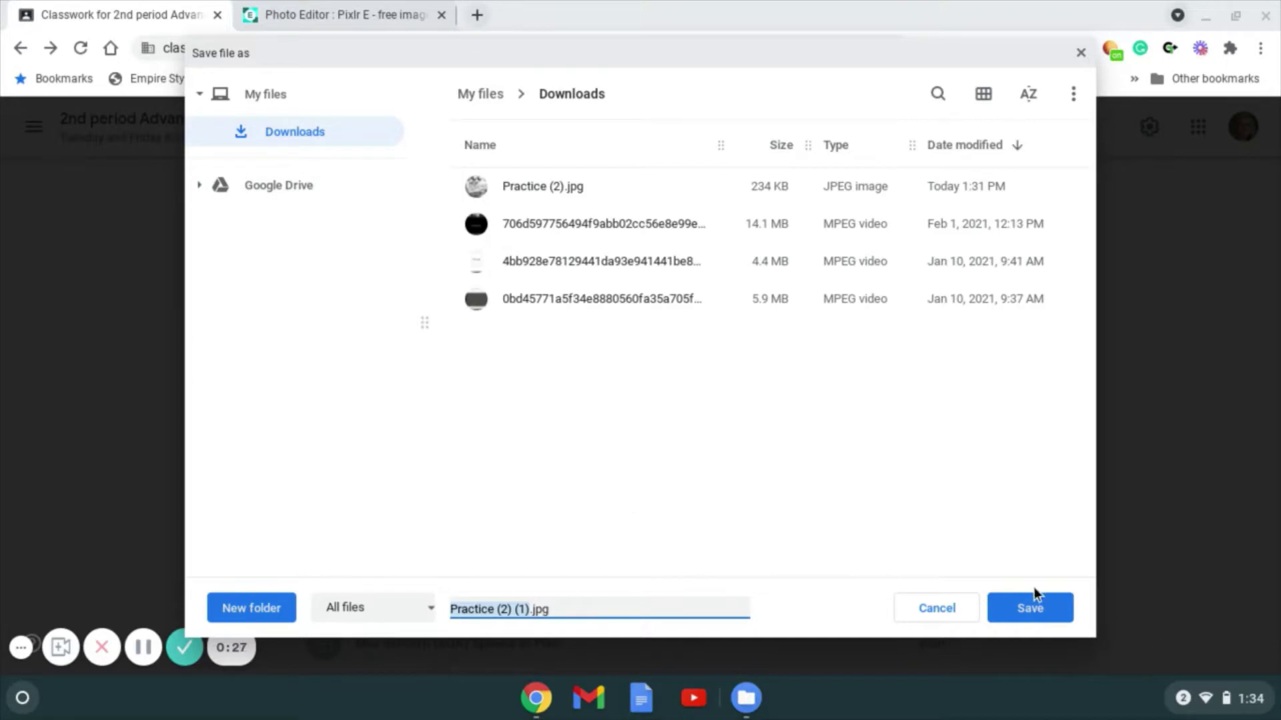
left_click(1032, 606)
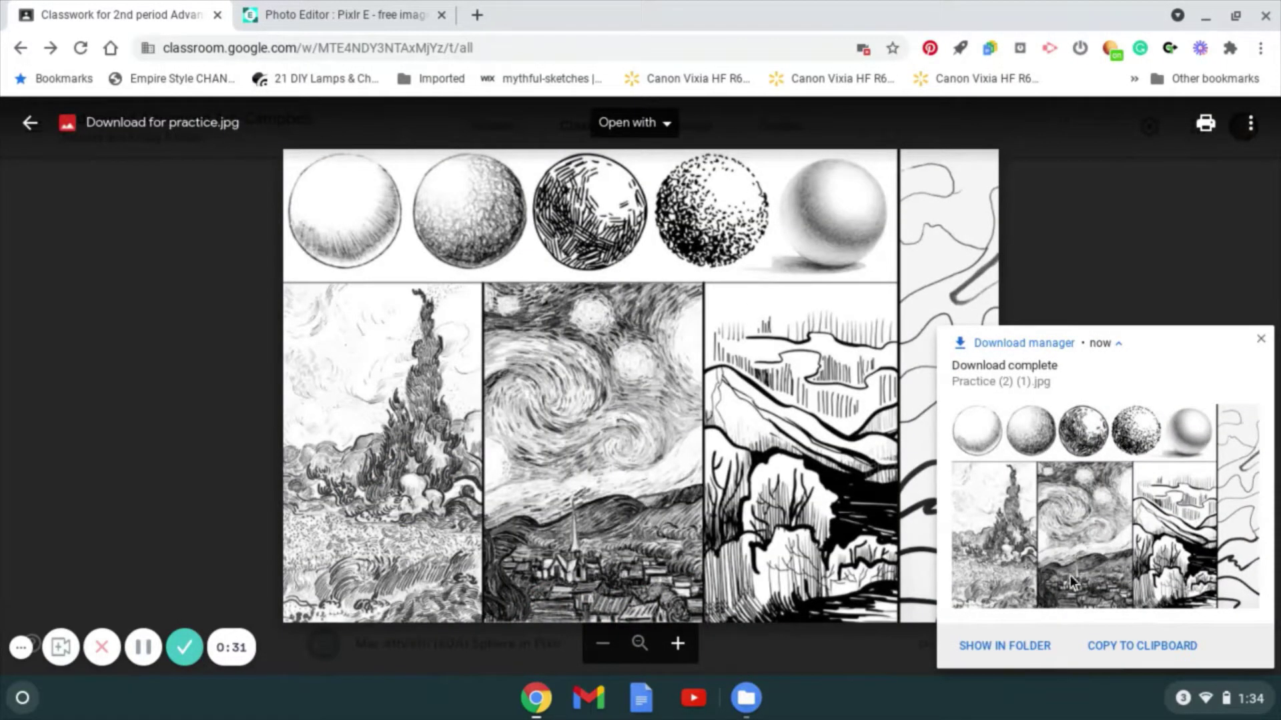
left_click(1003, 646)
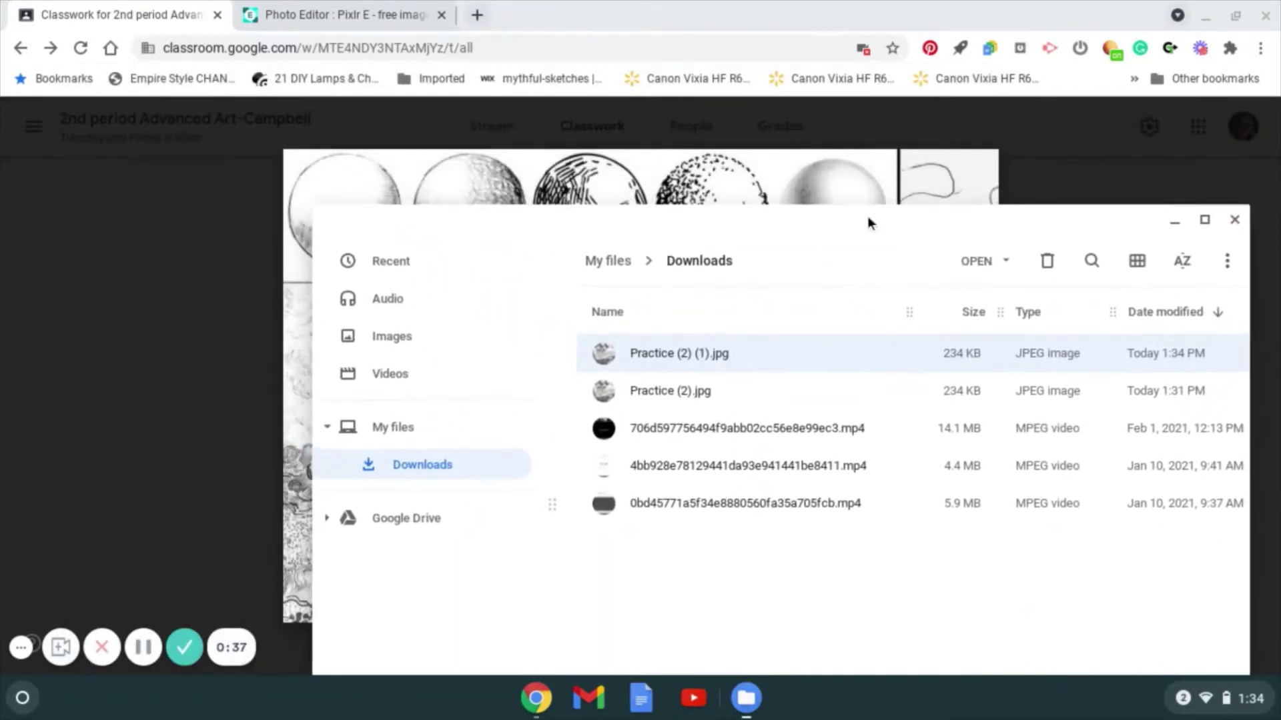
left_click(138, 234)
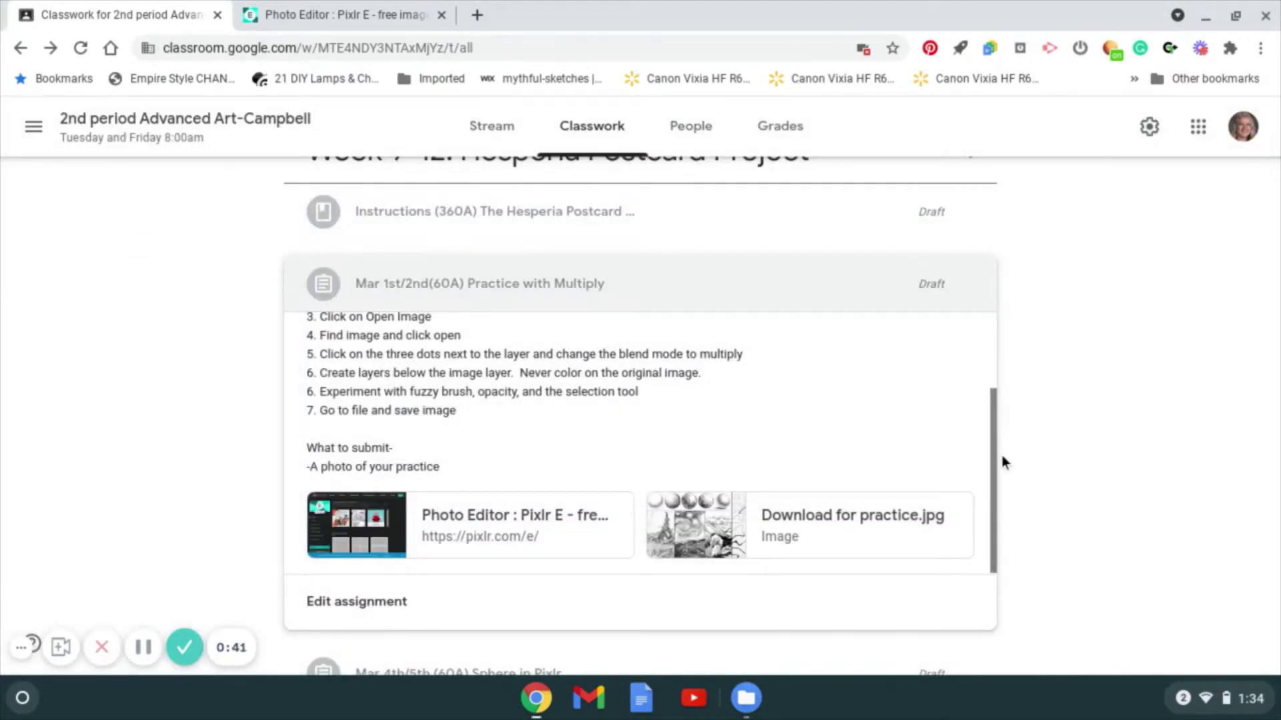
Step: Follow the pixlr.com/e/ link into a new tab and bring up Pixlr's login dialog
left_click_drag(996, 471, 993, 415)
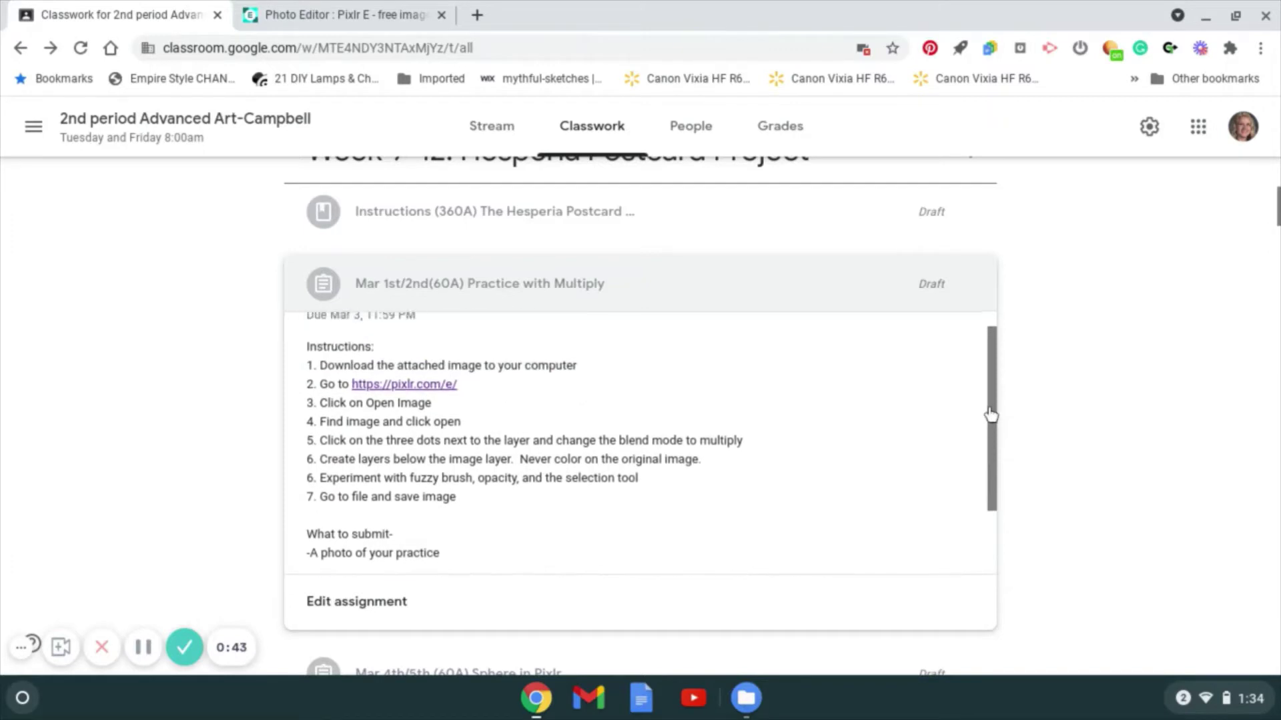
left_click(420, 394)
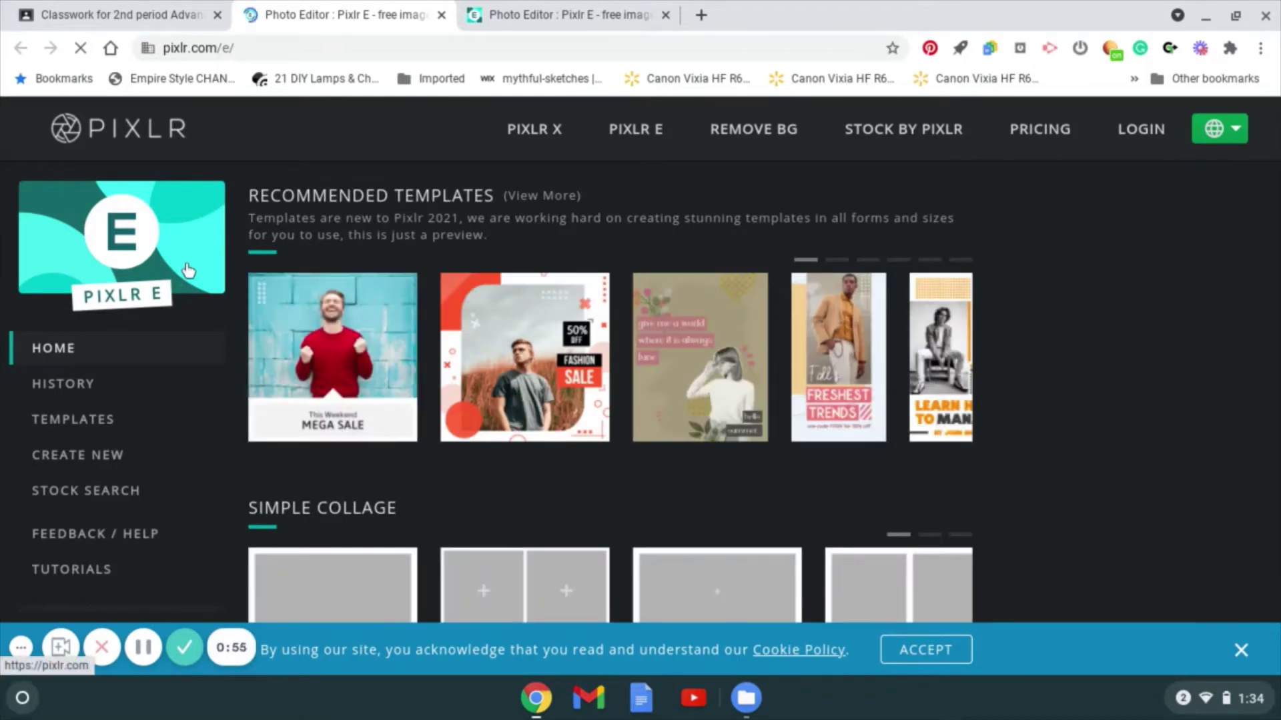
left_click(1141, 131)
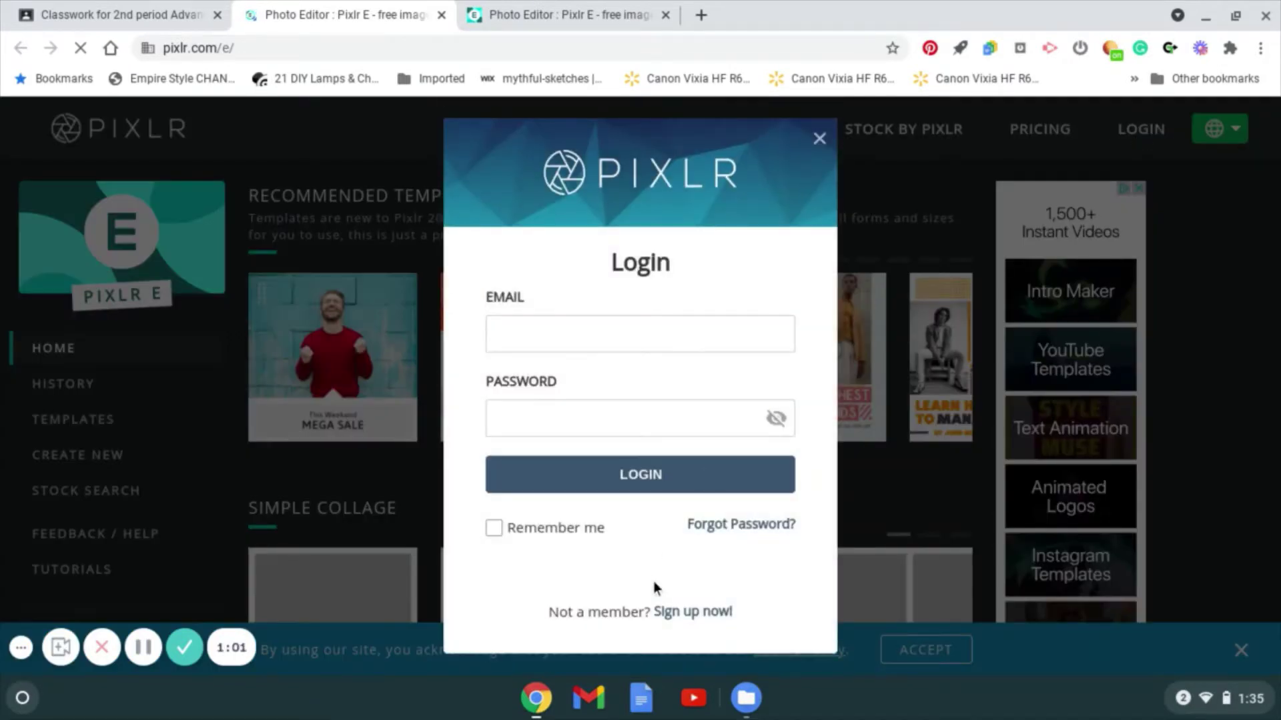
Step: Switch to sign-up, enter the account e-mail and a password, and submit the form
left_click(690, 614)
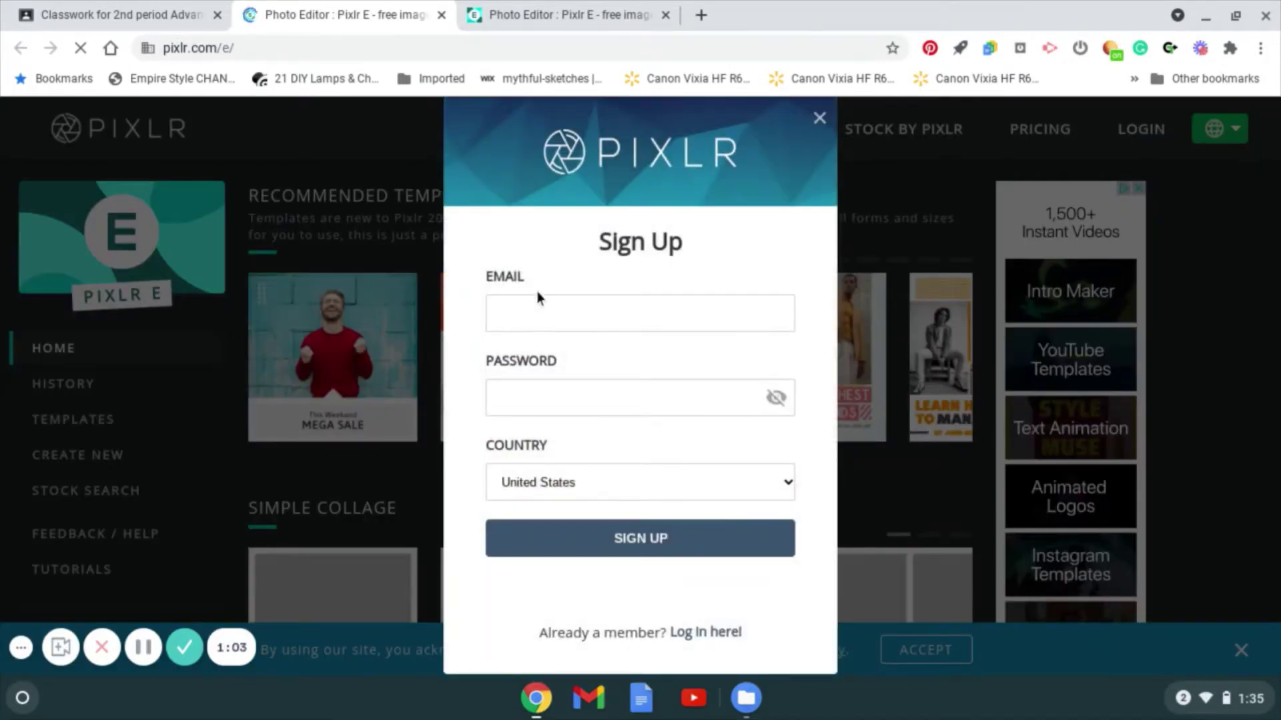
left_click(532, 309)
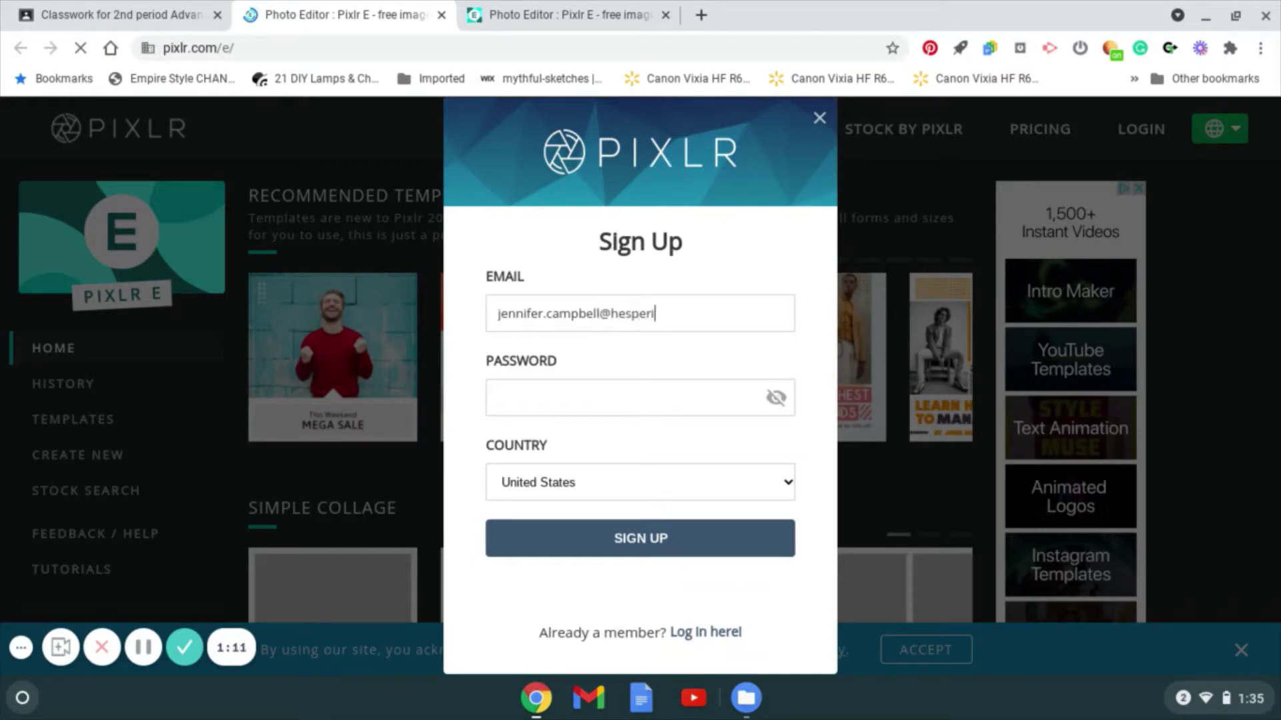
left_click(527, 397)
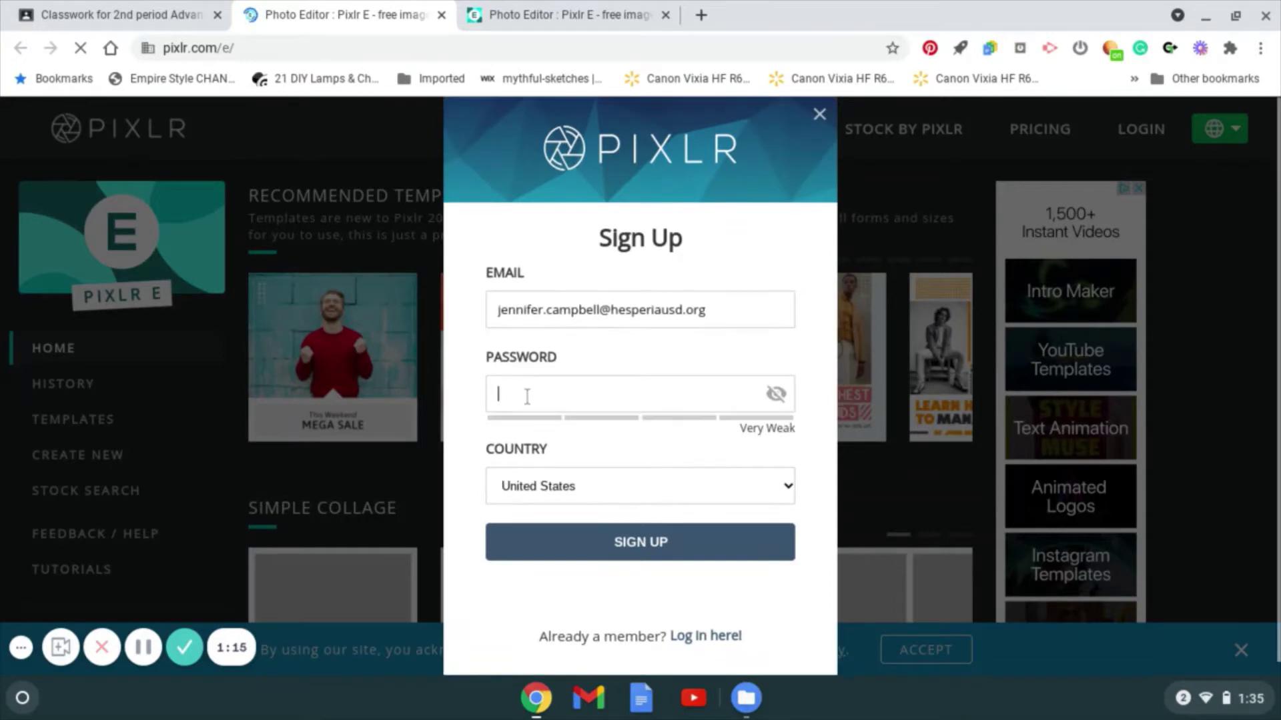
type("******")
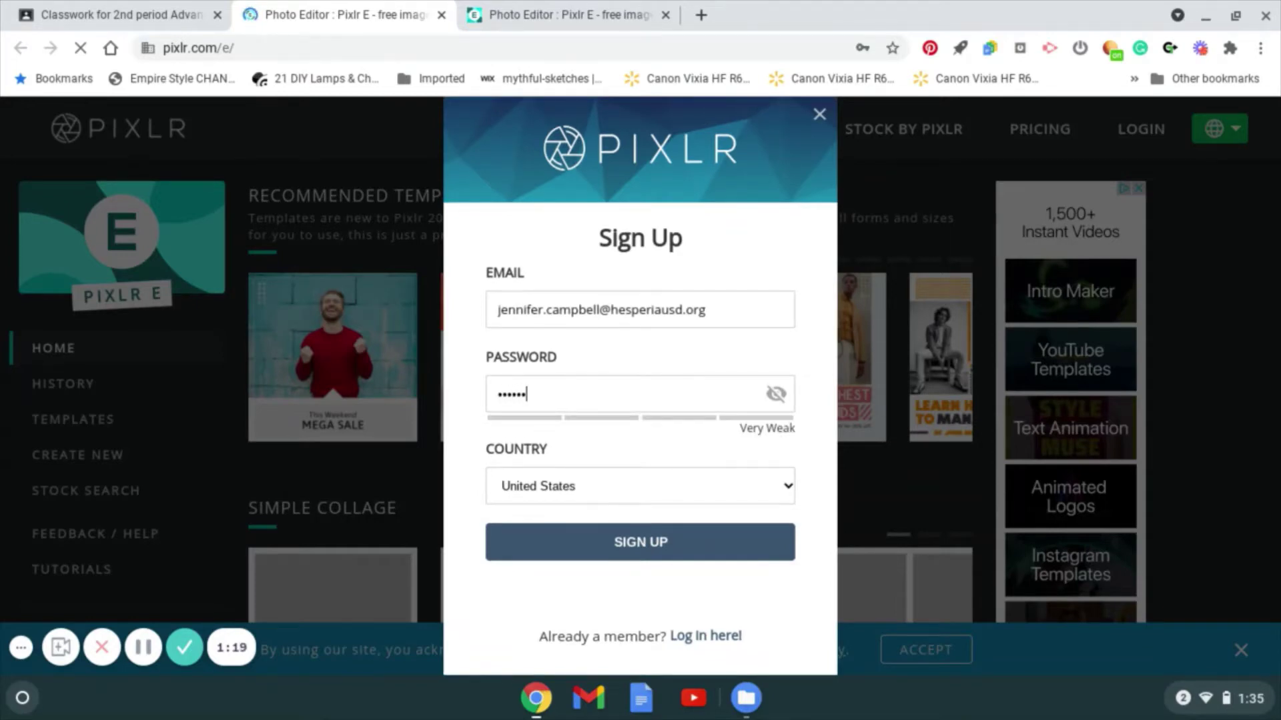
type("**")
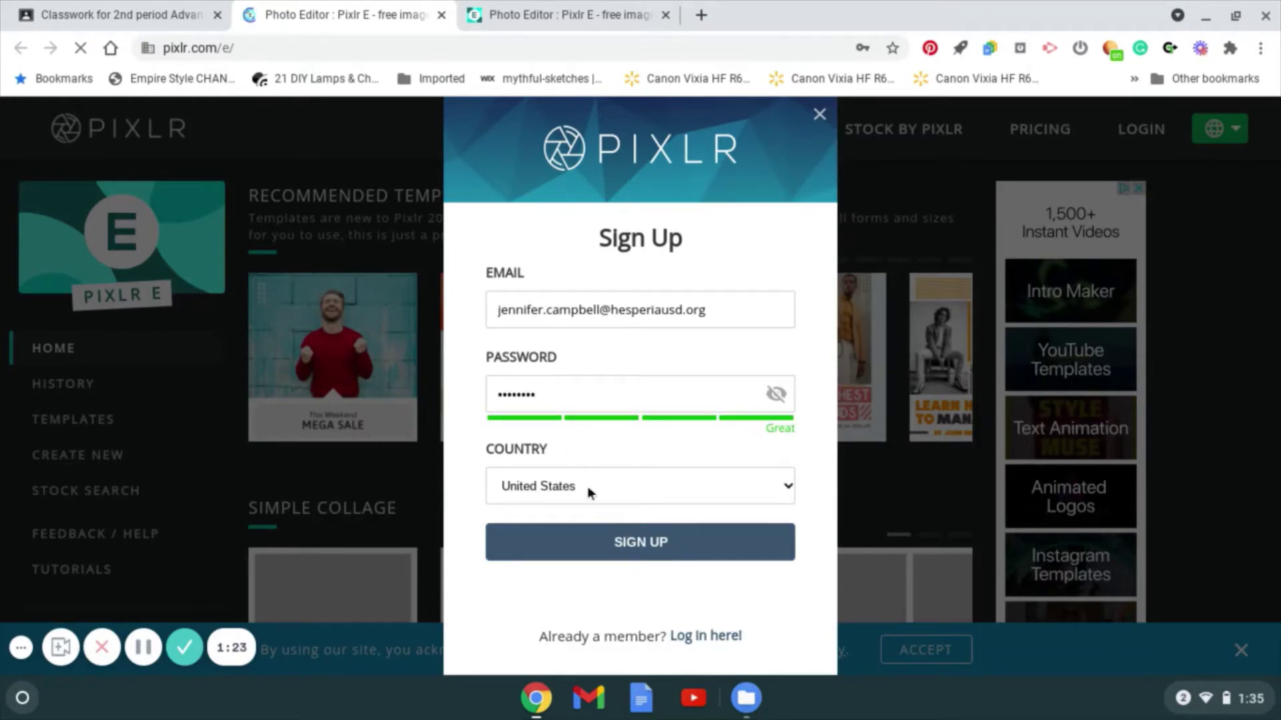
left_click(654, 541)
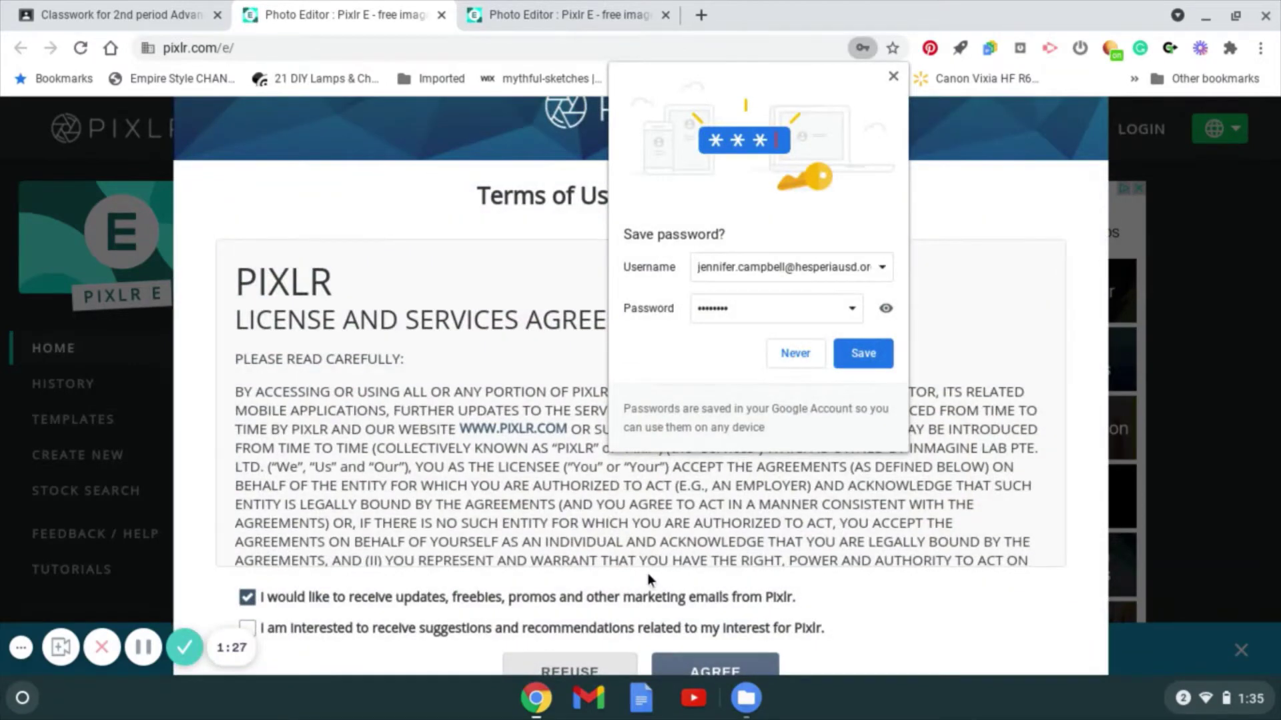
Step: Opt out of promo e-mails, save the password in Chrome, and agree to the Terms of Use
scroll(645, 567, "down", 1)
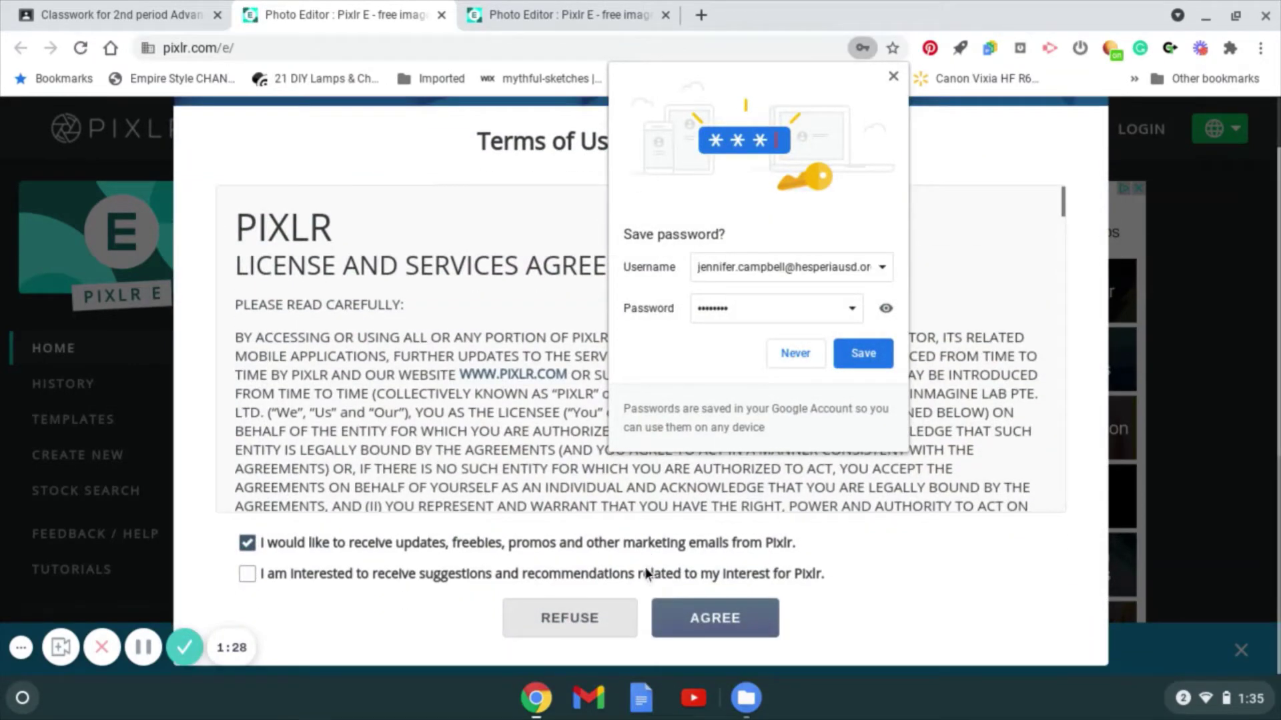
left_click(247, 545)
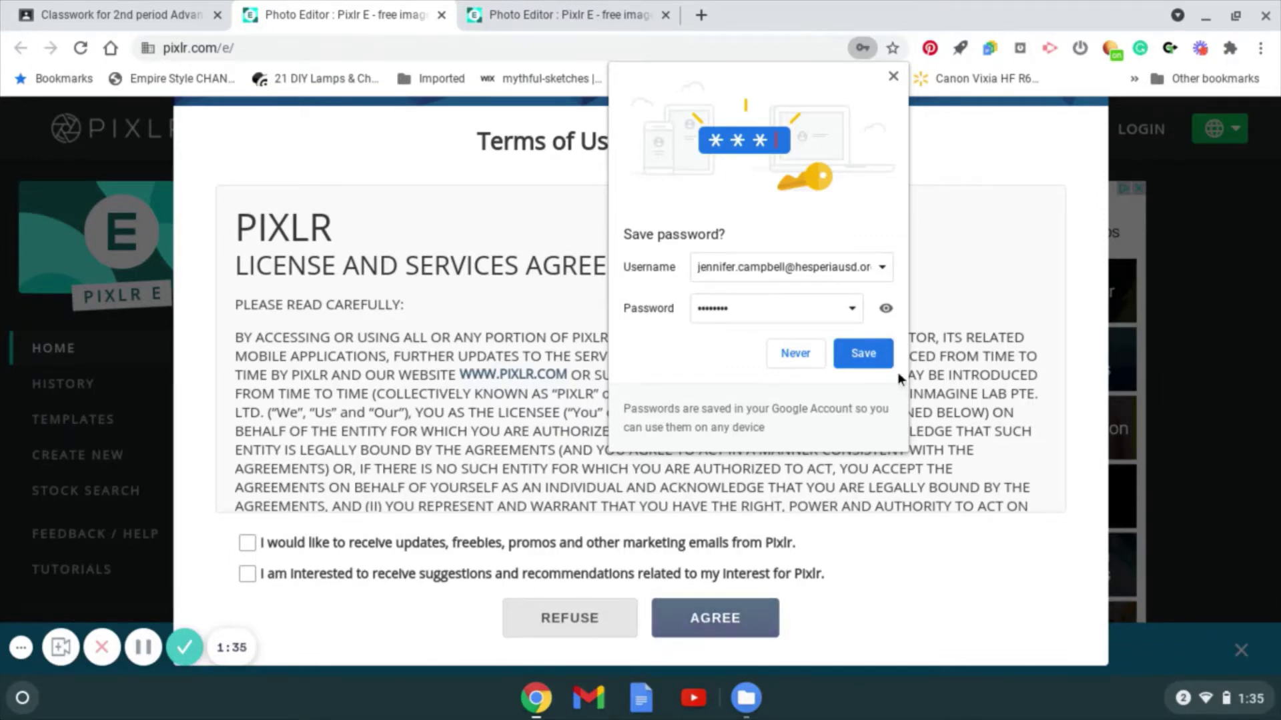
left_click(863, 353)
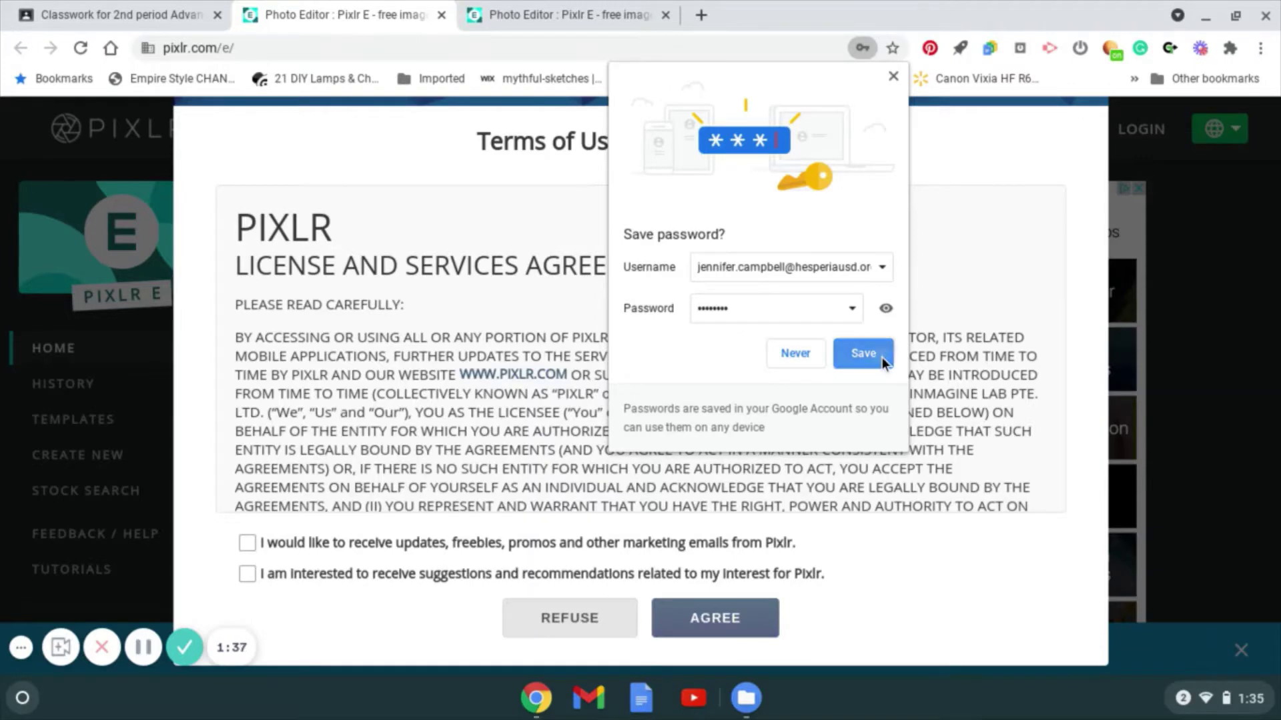
left_click(713, 622)
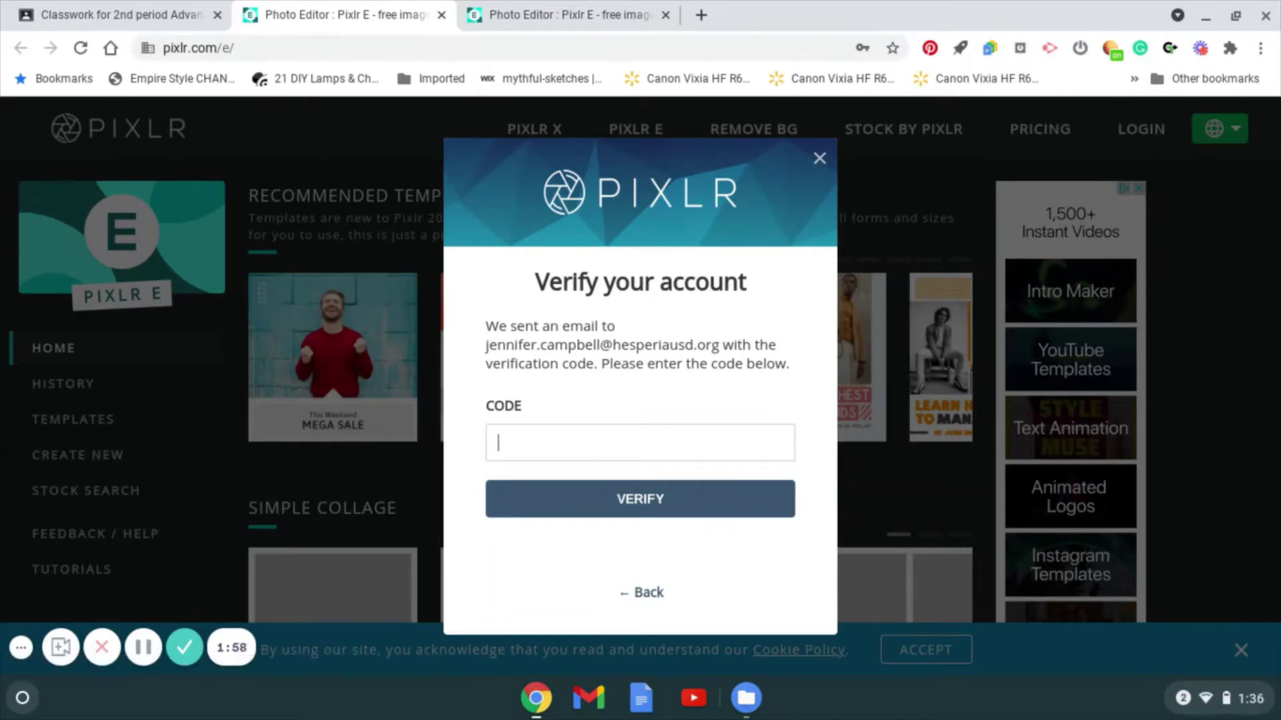
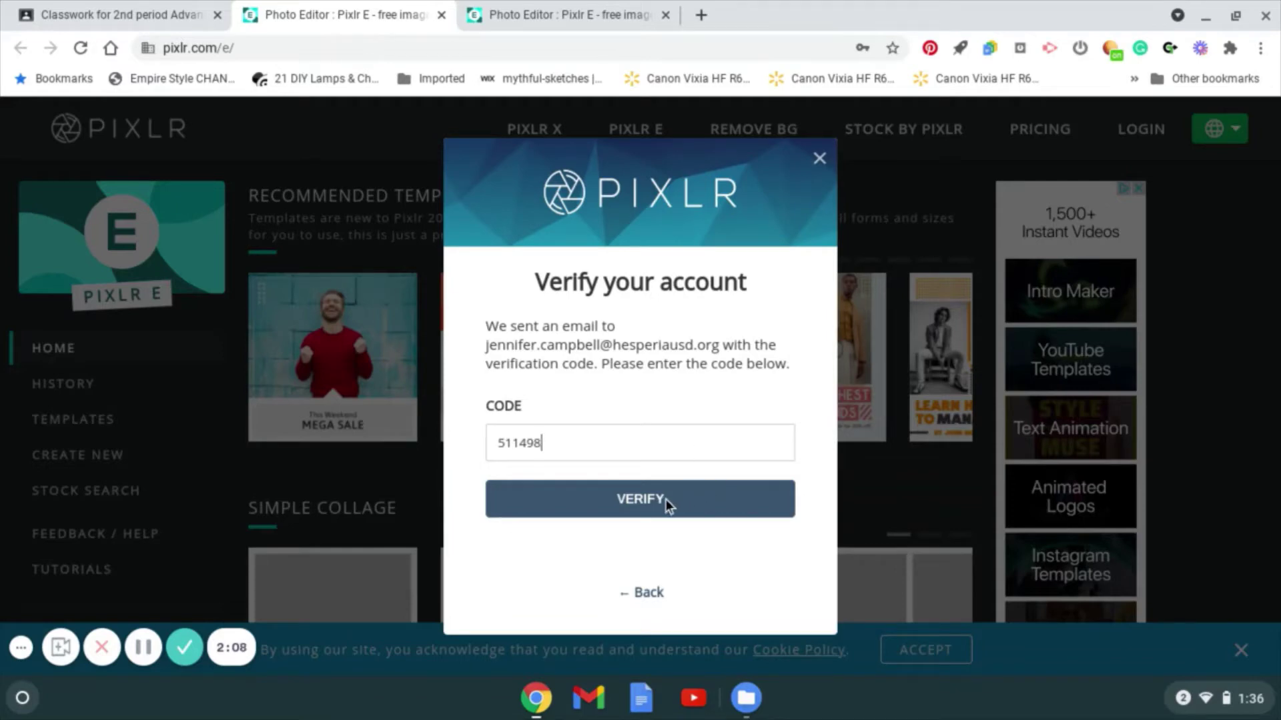
Step: Enter the e-mailed verification code and verify the new Pixlr account
key("Return")
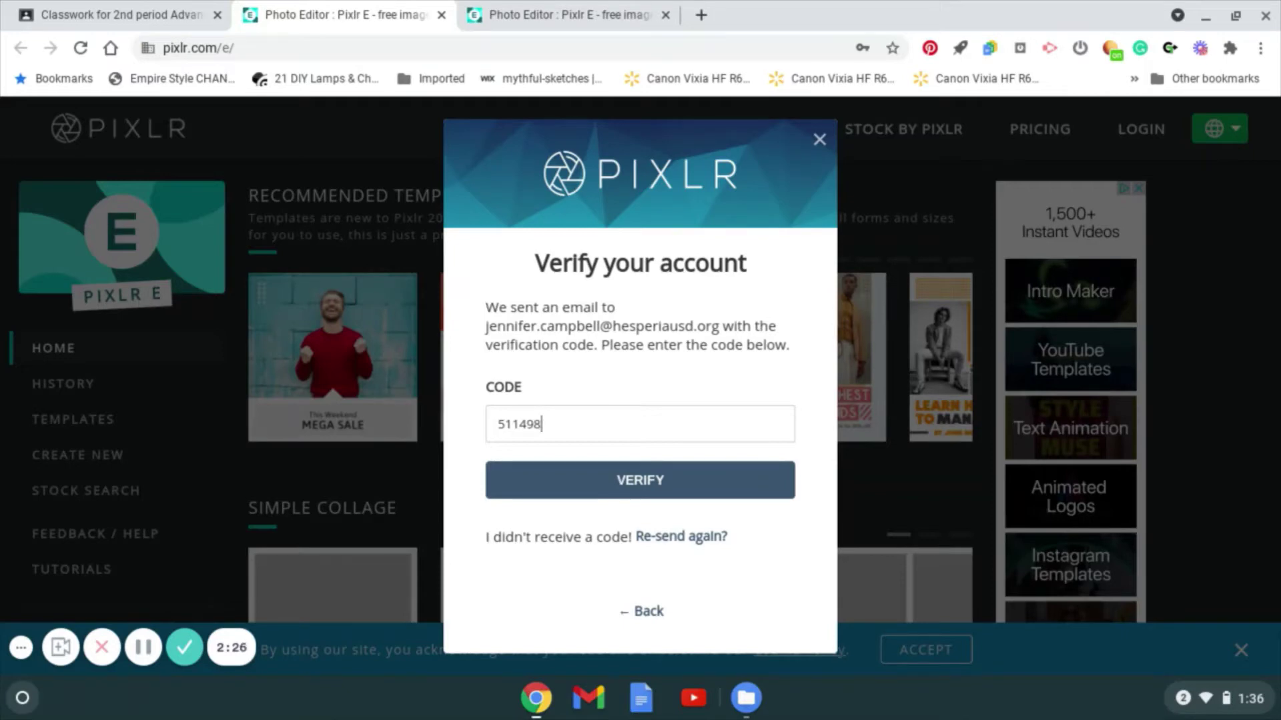
left_click(683, 495)
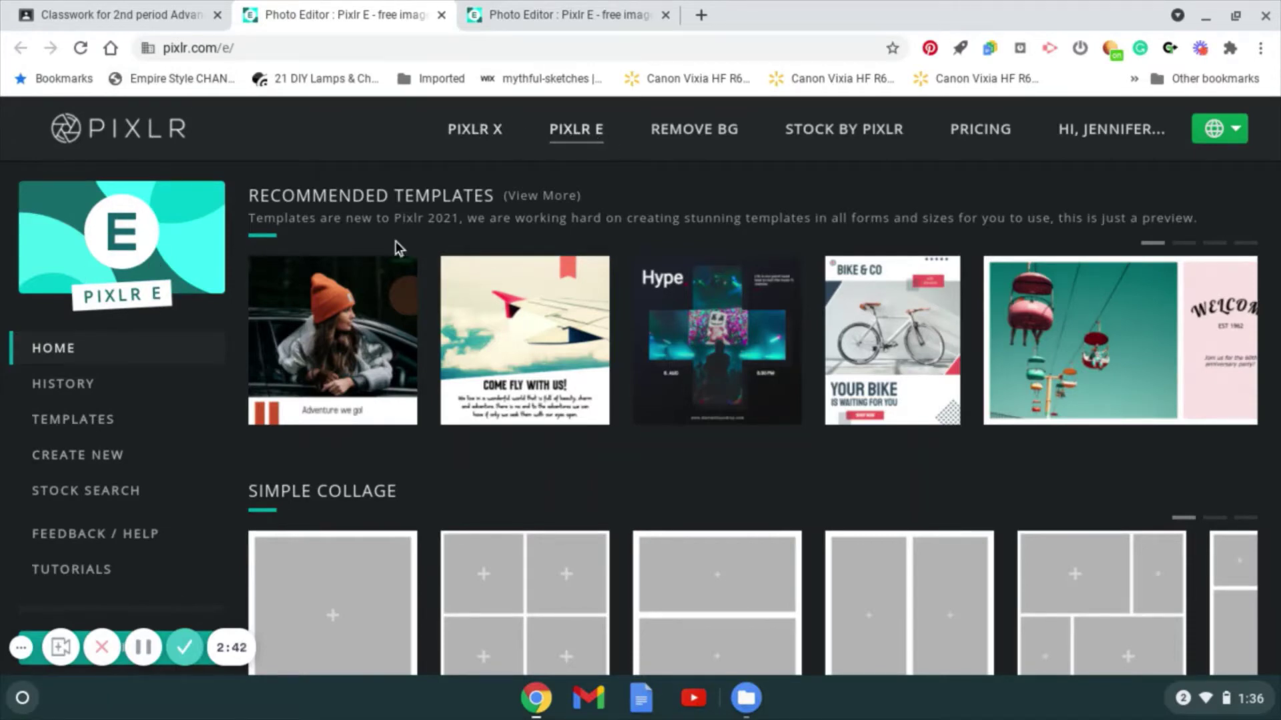
Step: Open Practice (2) (1).jpg from the Downloads folder in the Pixlr E editor
left_click(129, 443)
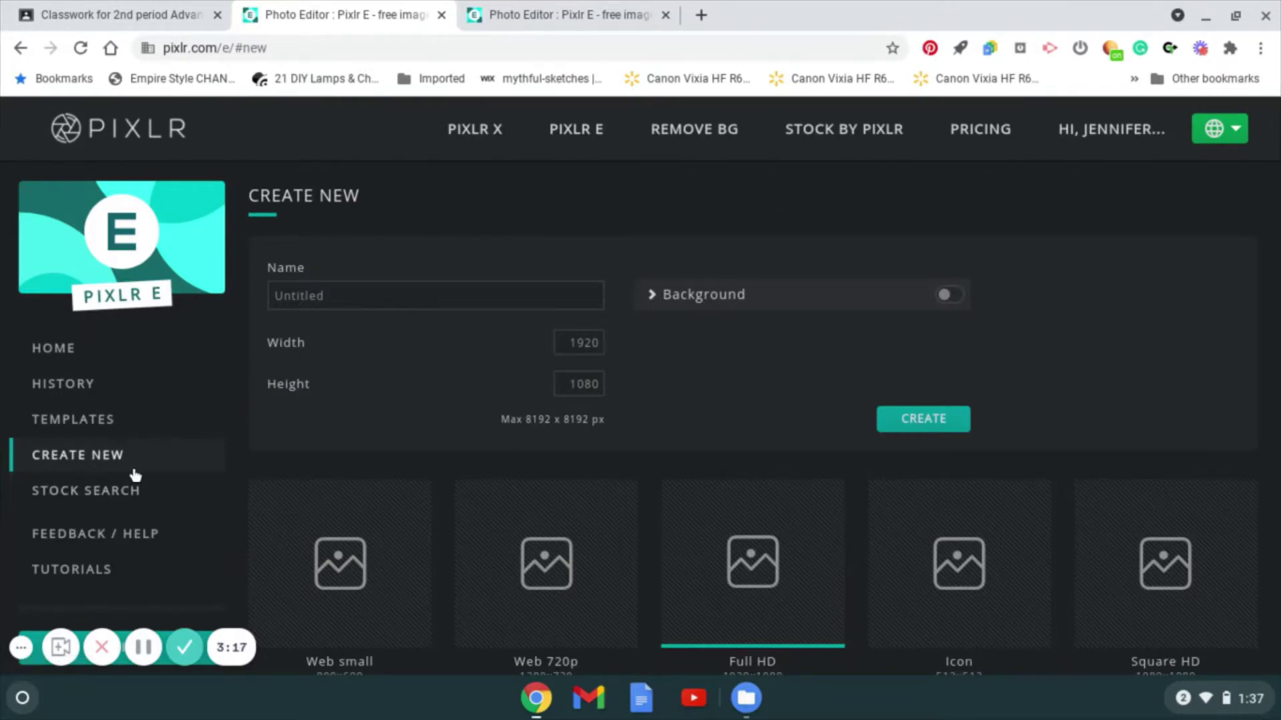
scroll(140, 500, "down", 3)
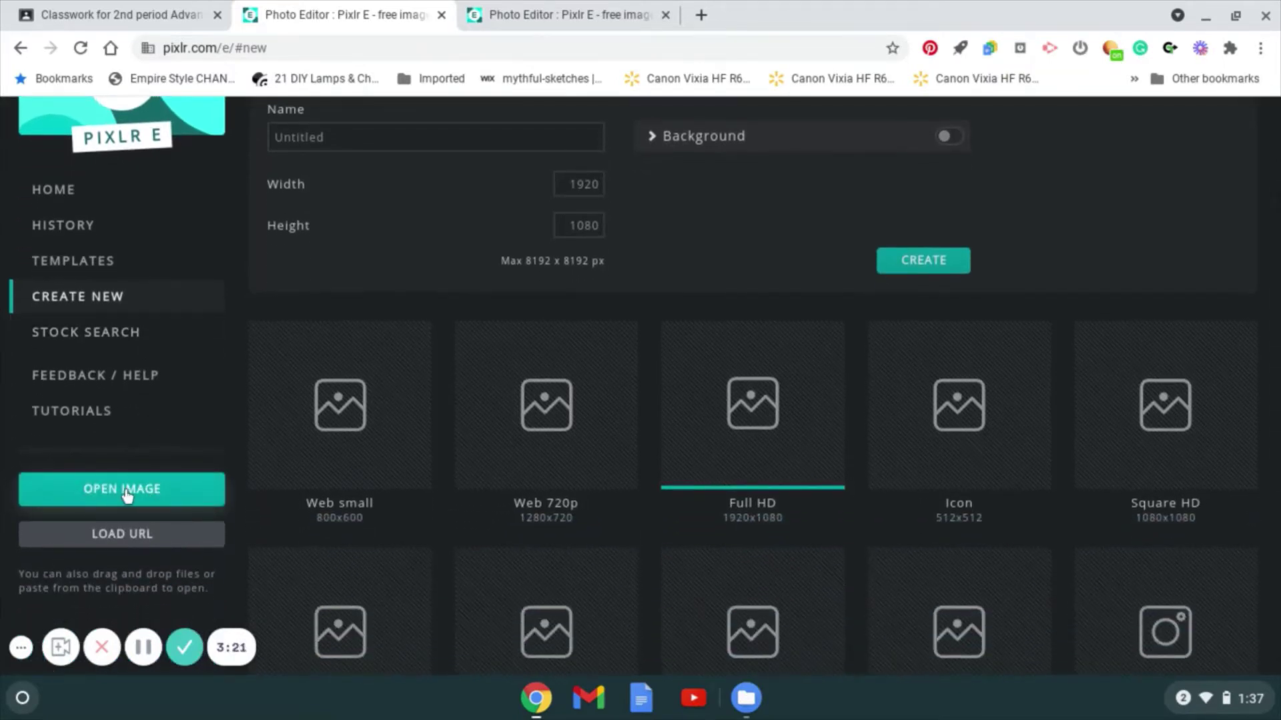
left_click(127, 494)
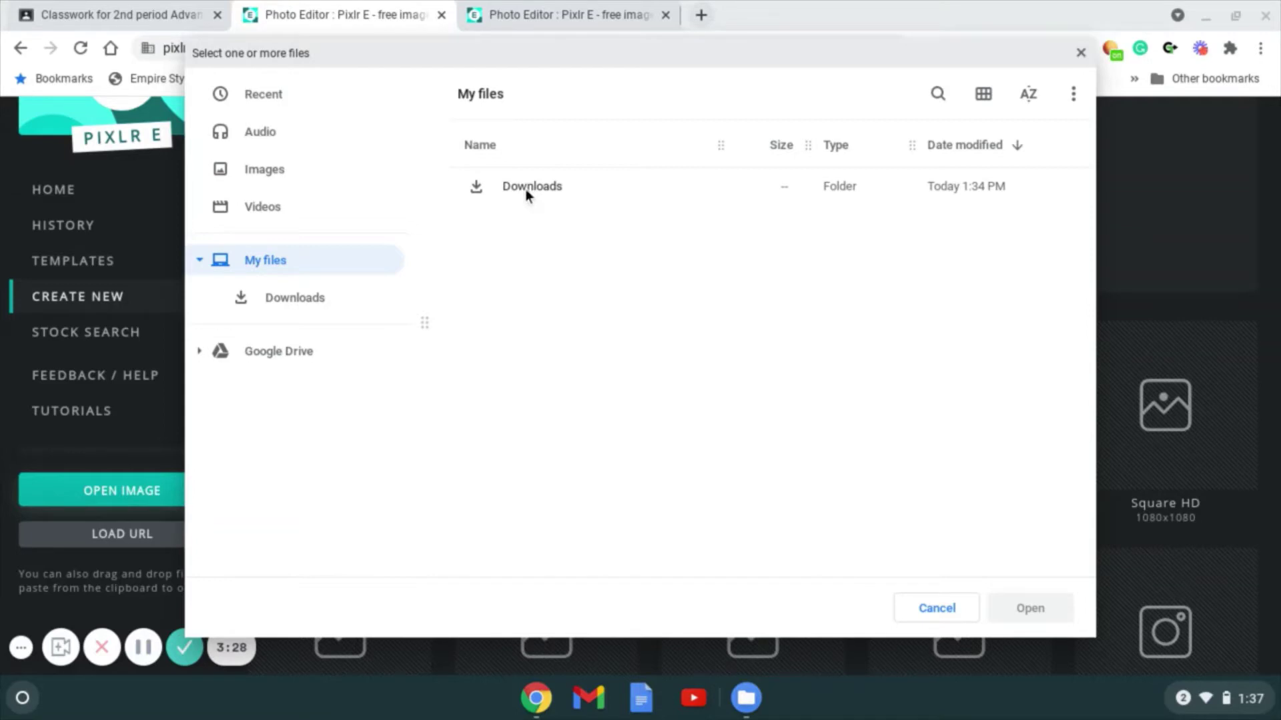
left_click(280, 300)
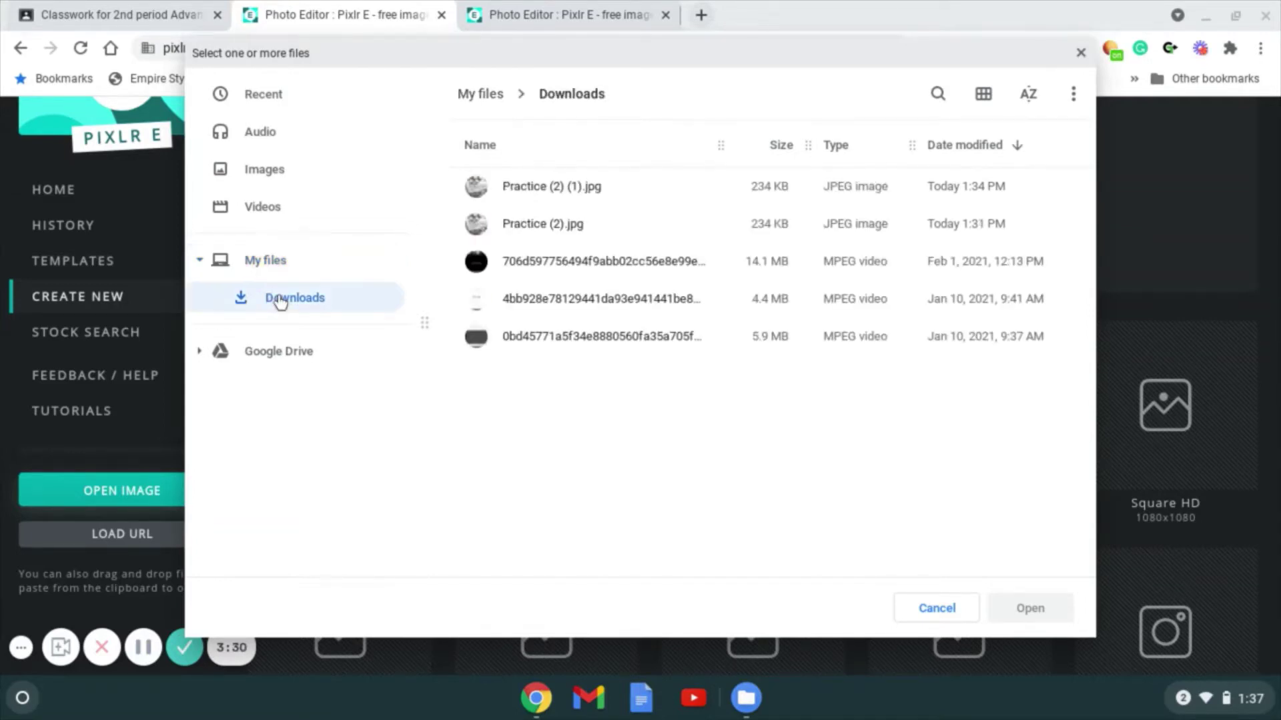
left_click(577, 190)
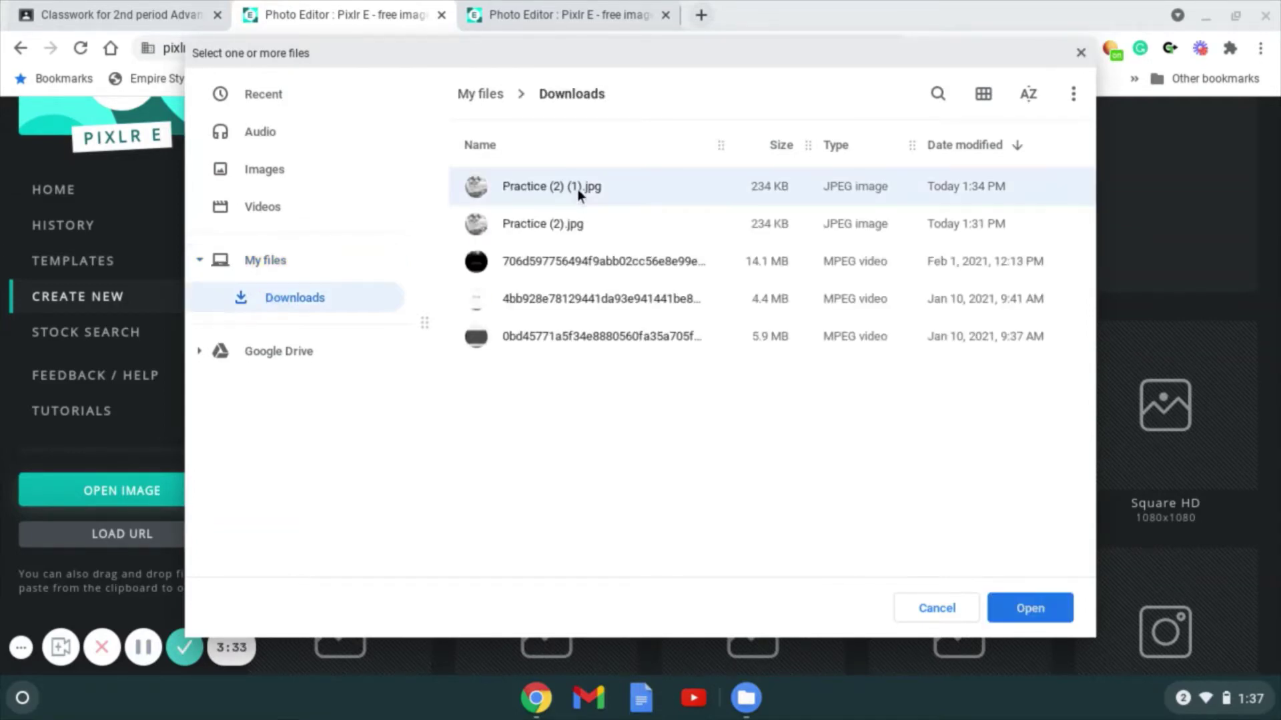
left_click(1031, 608)
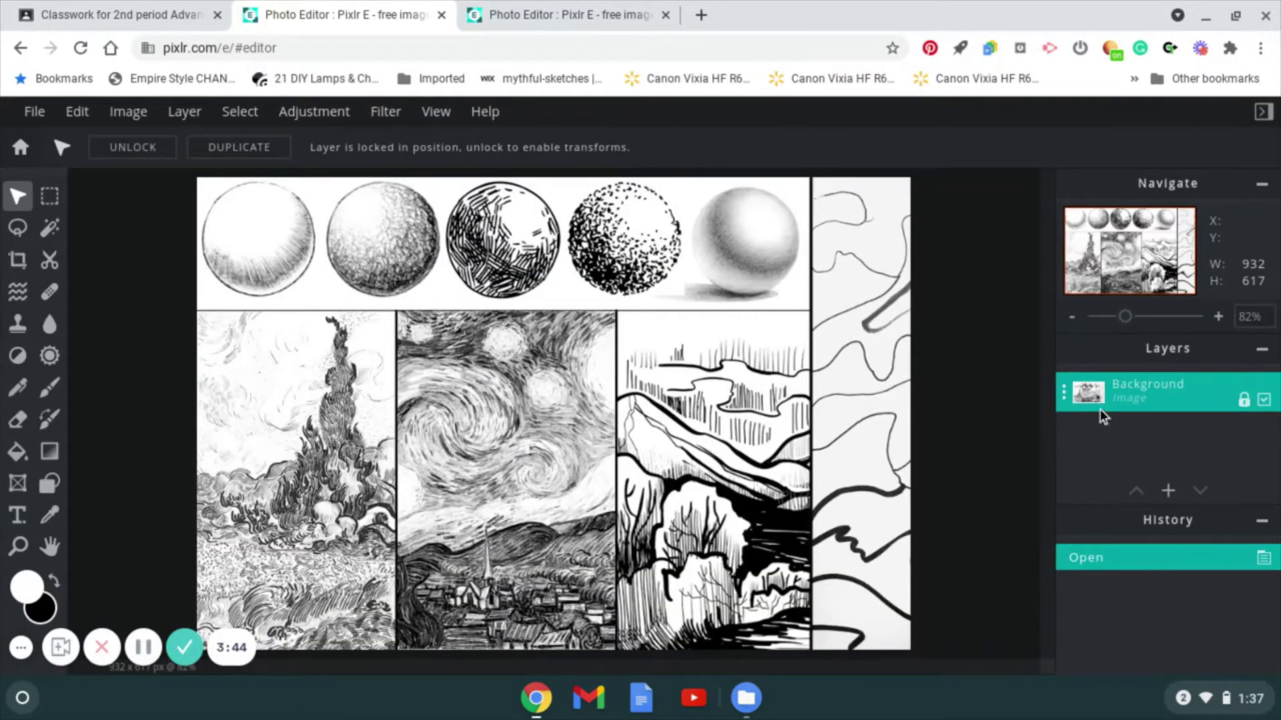
Step: Change the Background layer's blend mode to Multiply and close its settings panel
left_click(1064, 398)
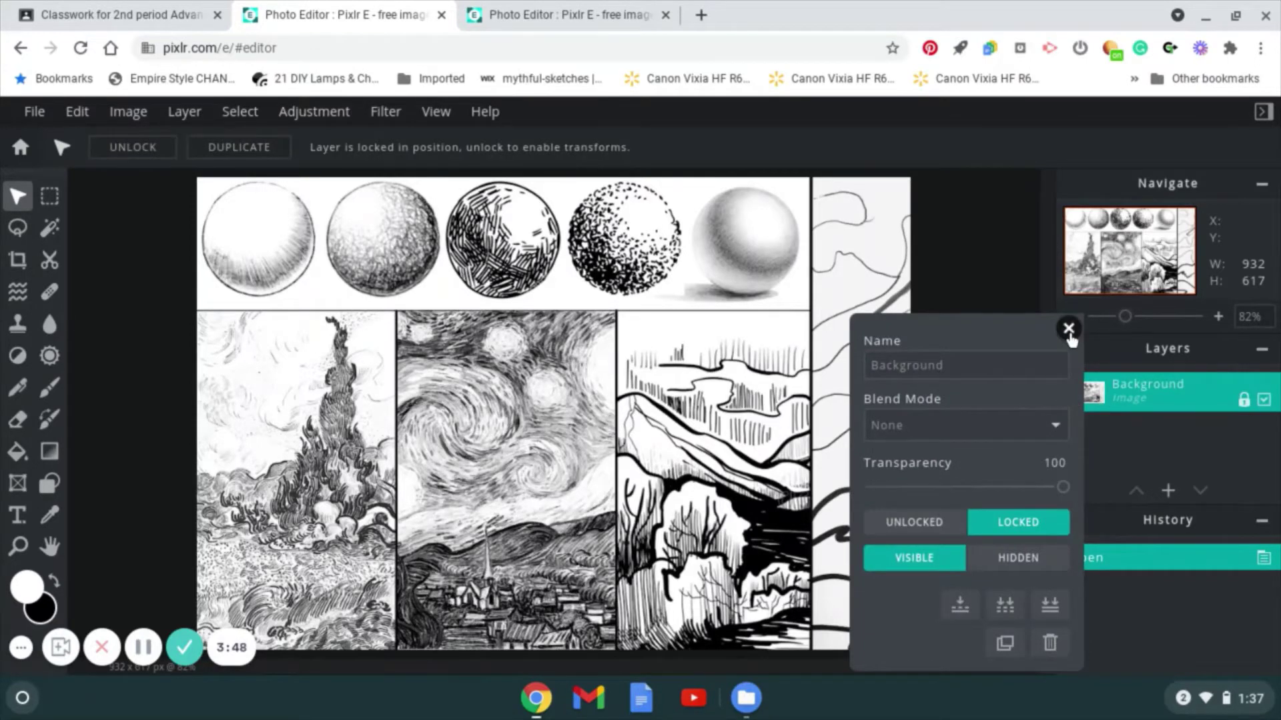
left_click(1068, 331)
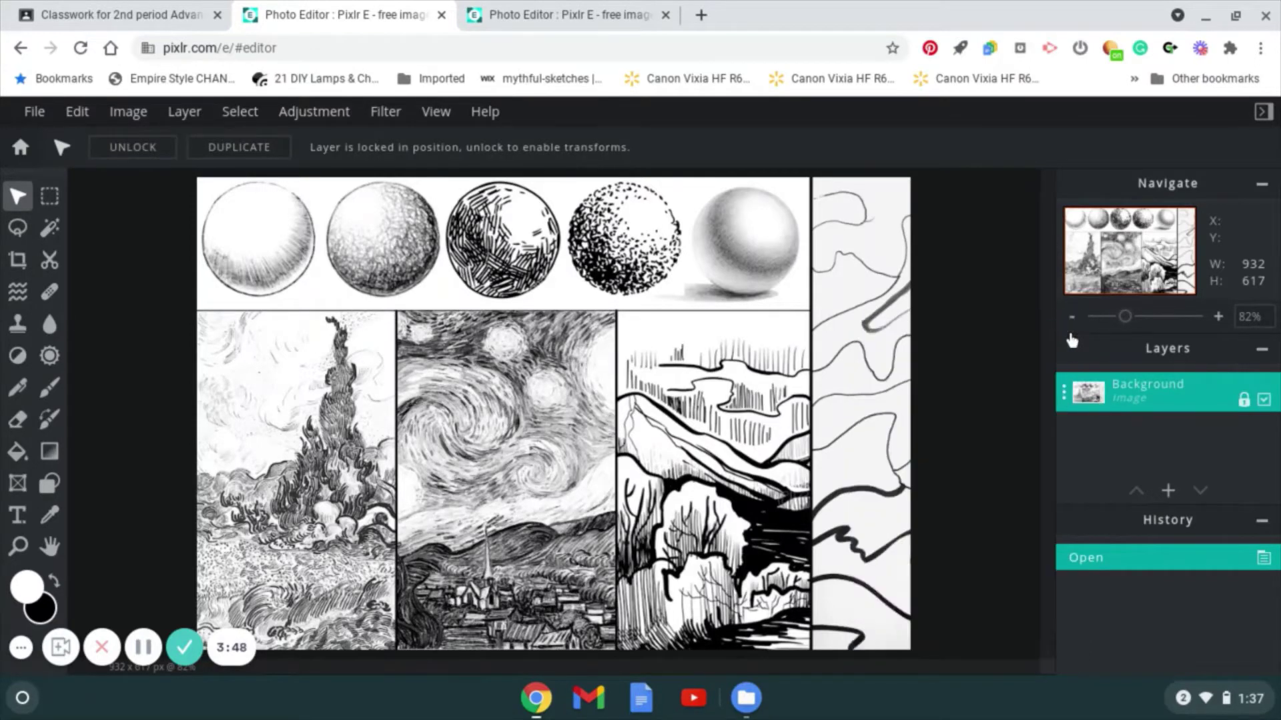
left_click(1065, 399)
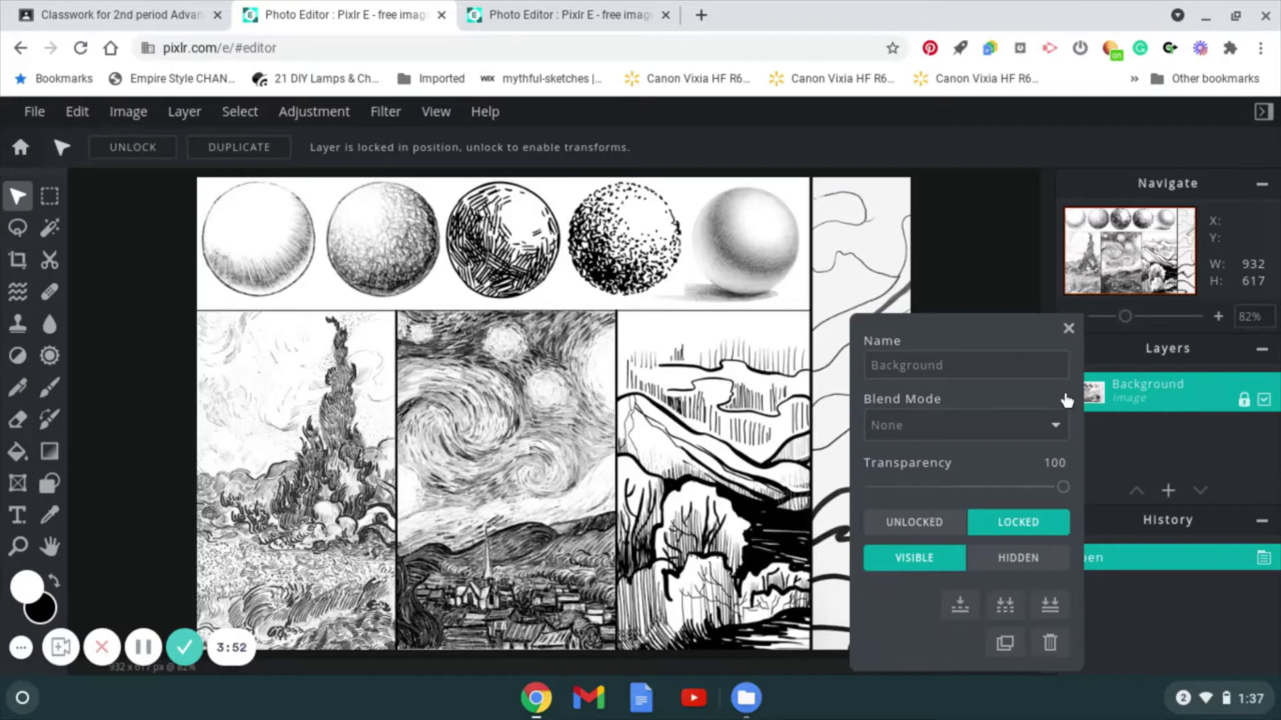
left_click(1034, 434)
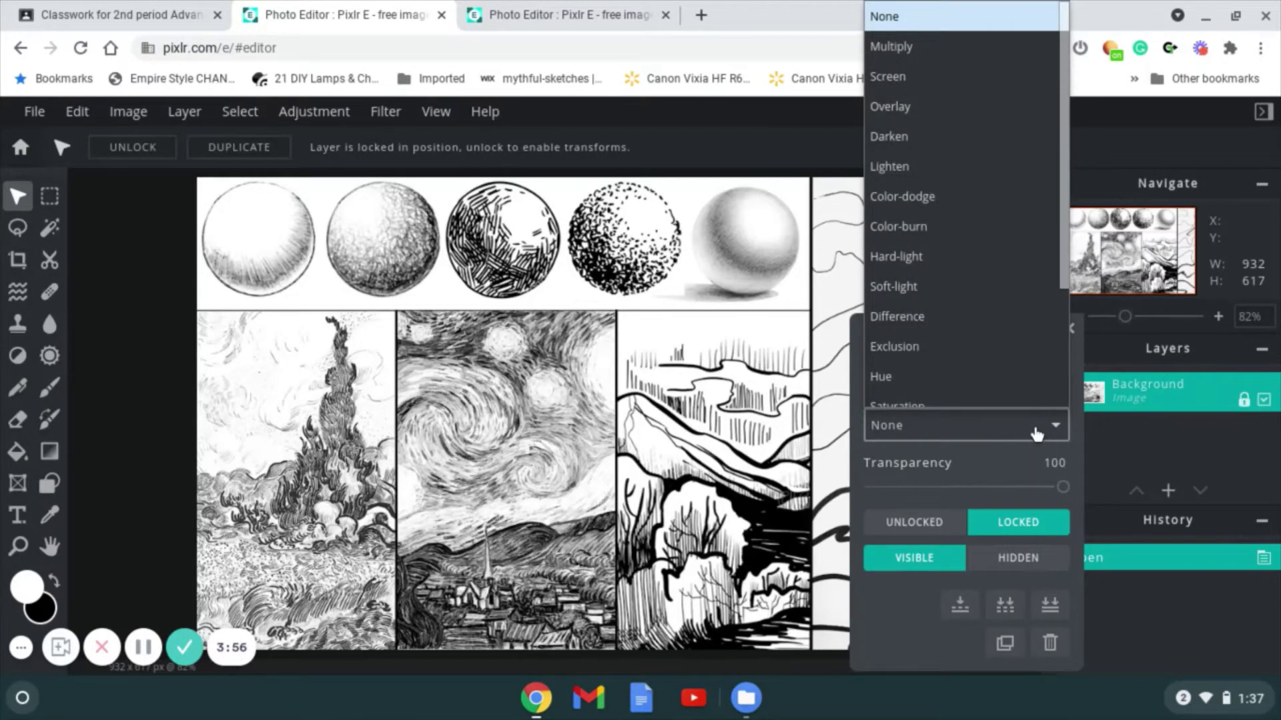
scroll(927, 142, "down", 1)
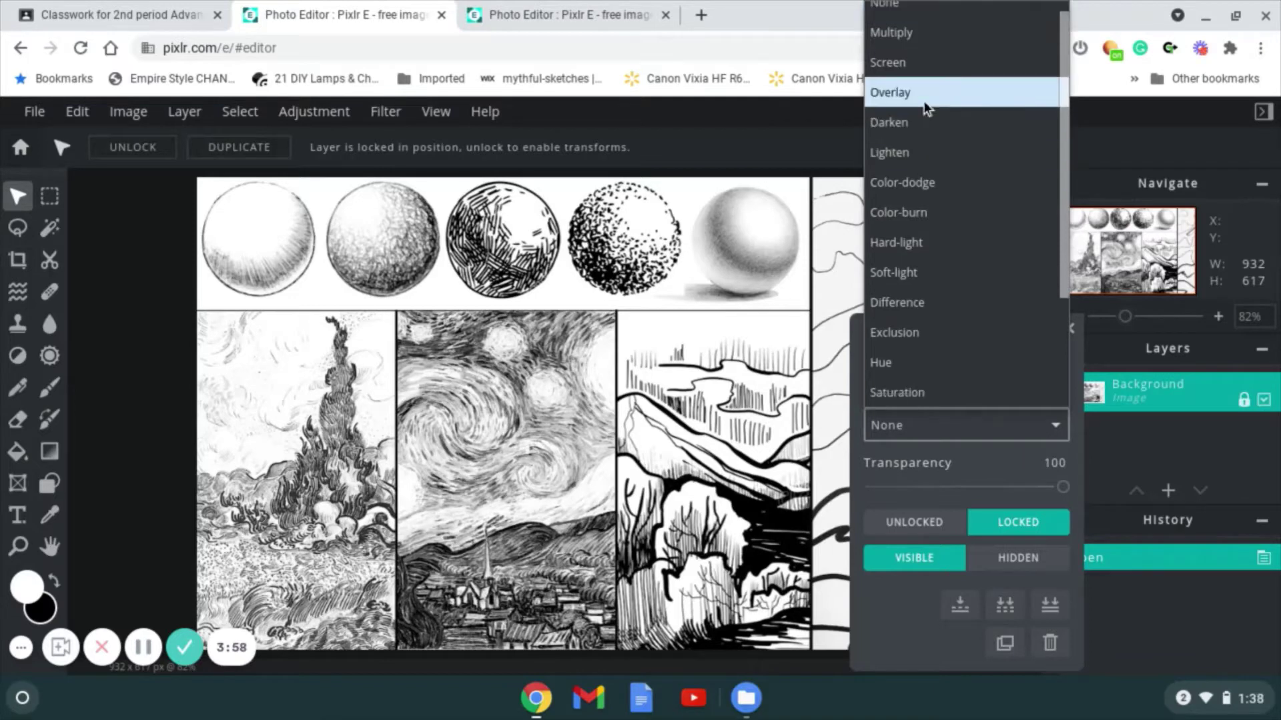
left_click(920, 45)
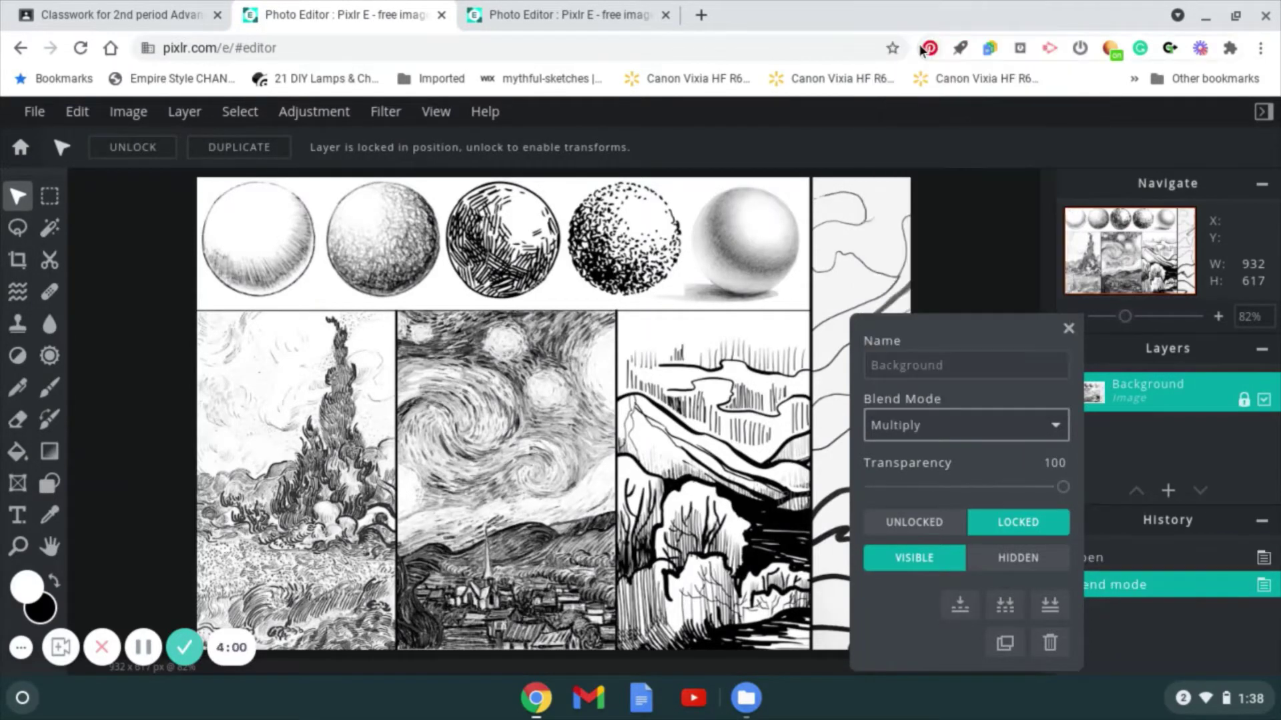
left_click(1069, 328)
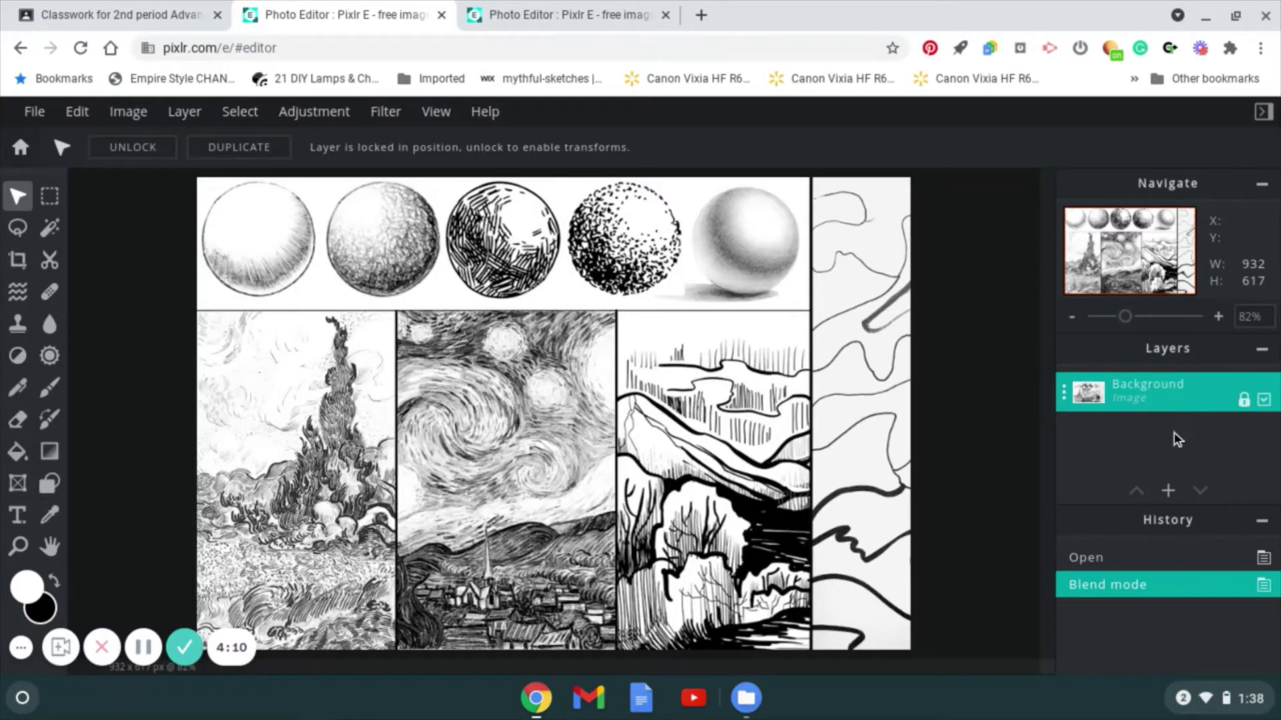
Step: Add an empty Layer 2 beneath Background and select the Draw brush with black foreground
left_click(1168, 492)
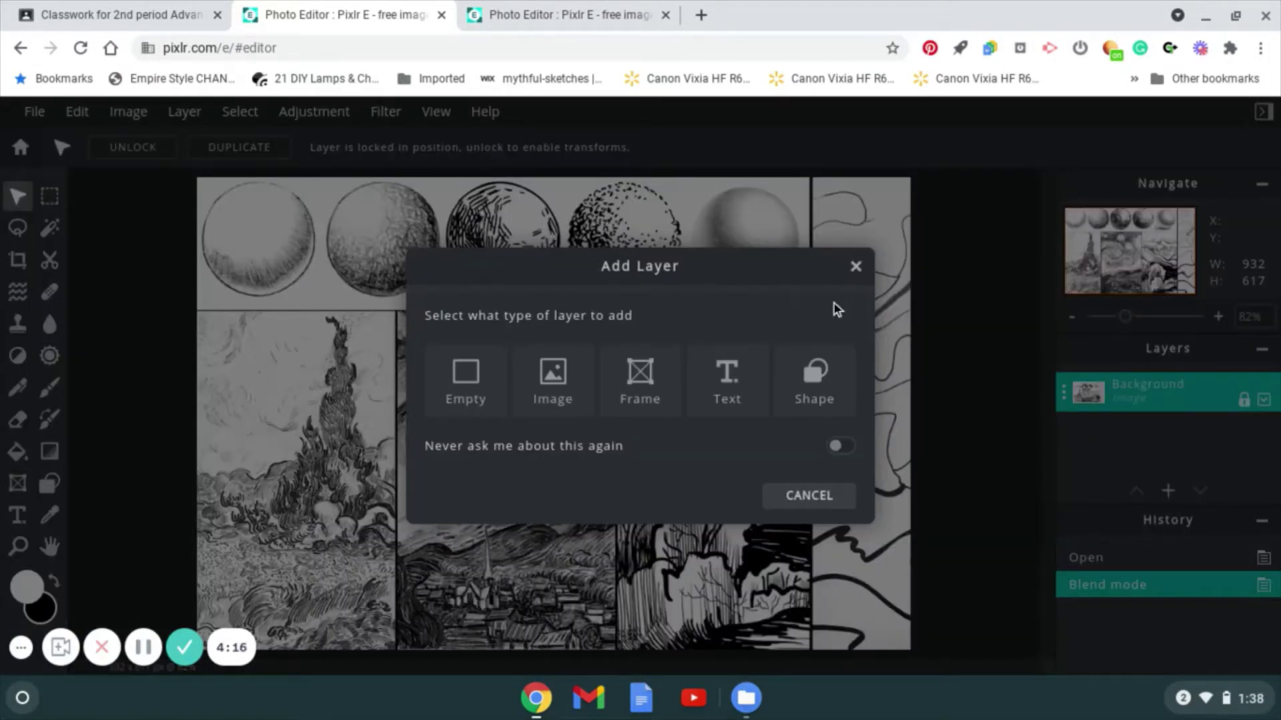
left_click(855, 268)
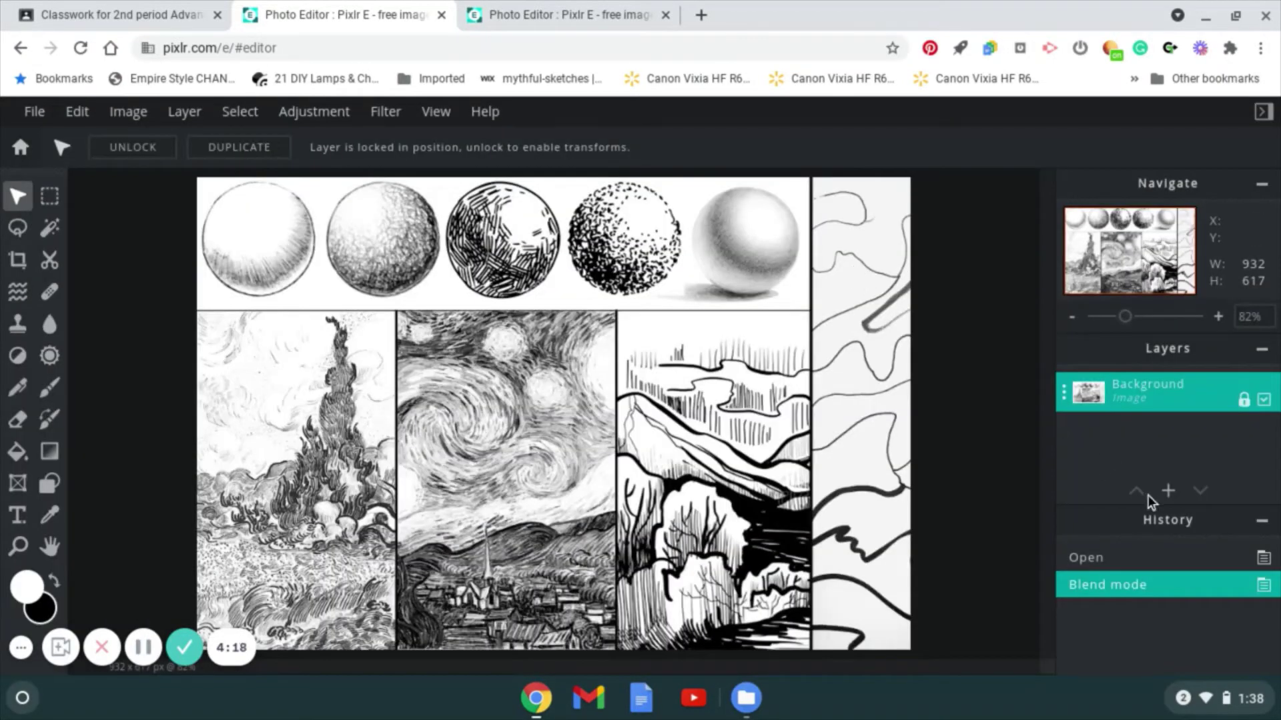
mouse_move(1161, 497)
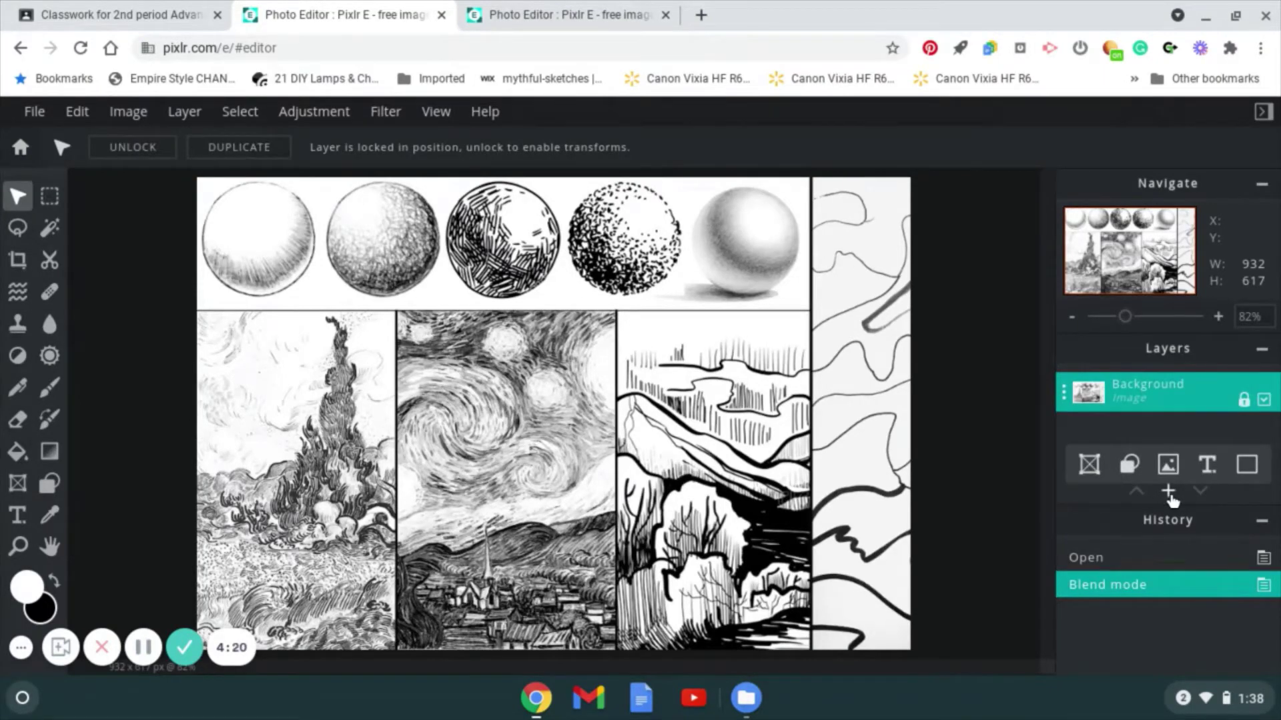
left_click(1168, 492)
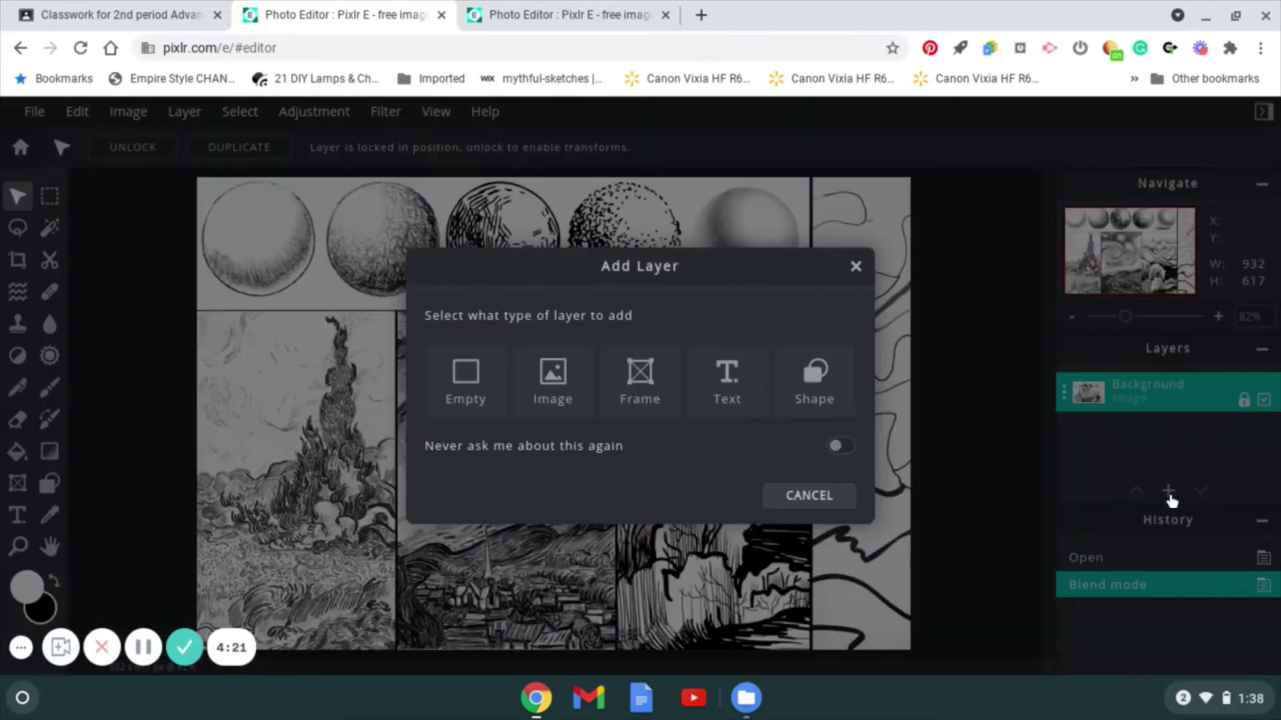
left_click(460, 389)
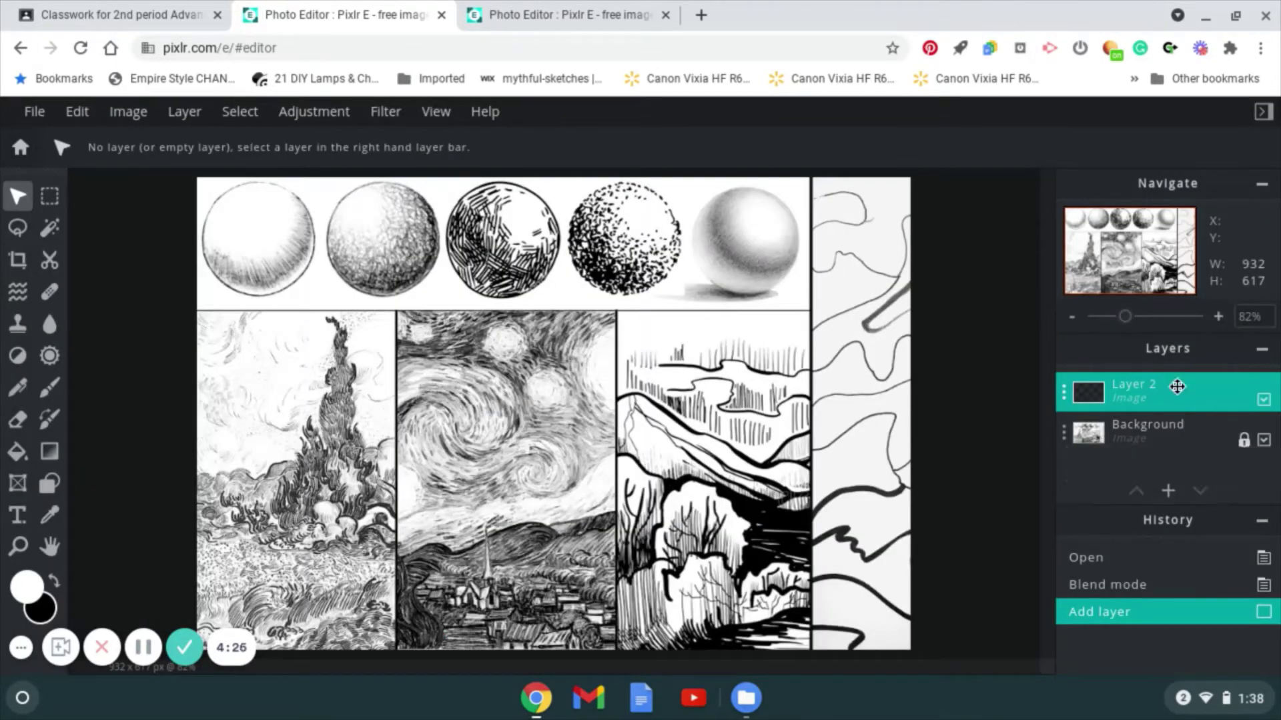
left_click_drag(1176, 390, 1170, 432)
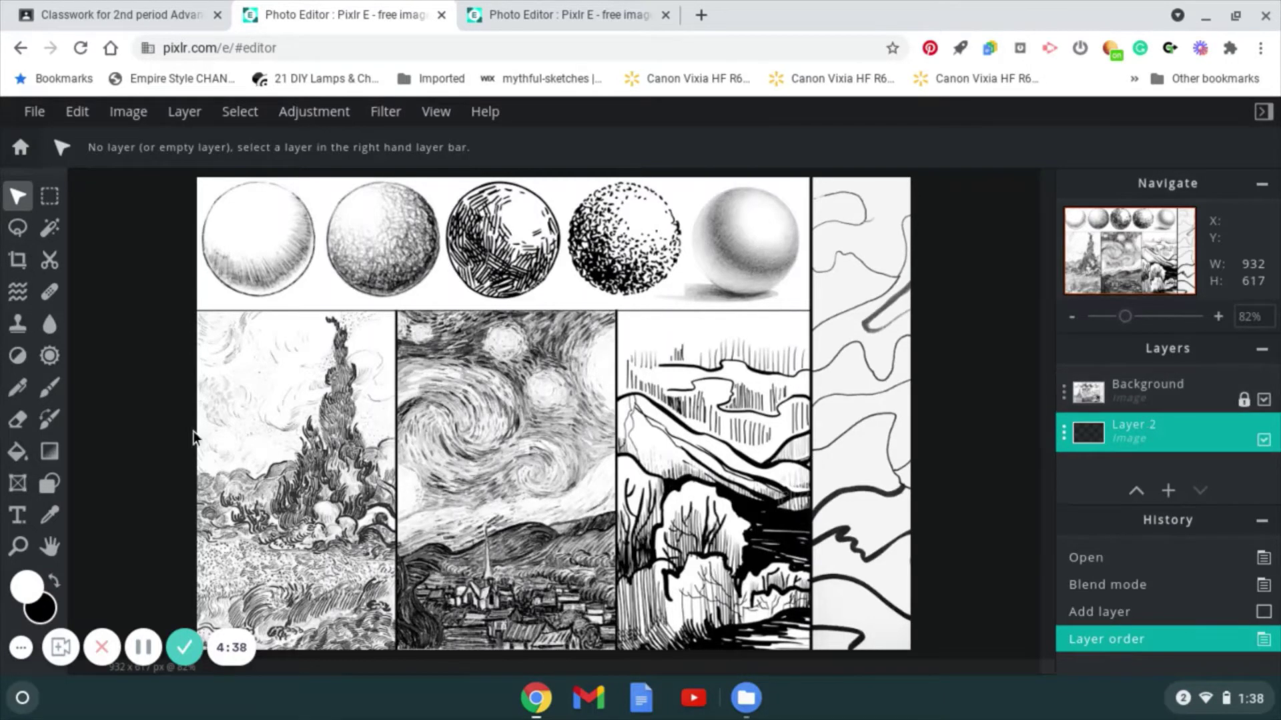
left_click(48, 395)
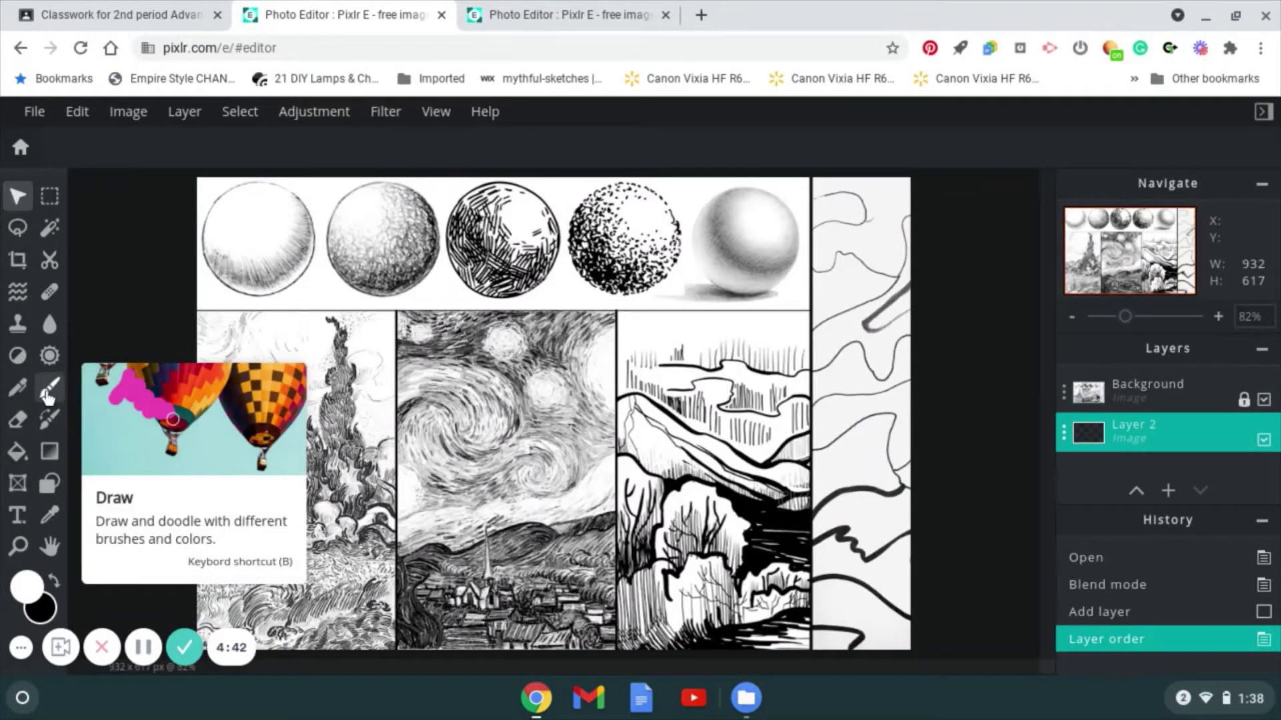
left_click(56, 583)
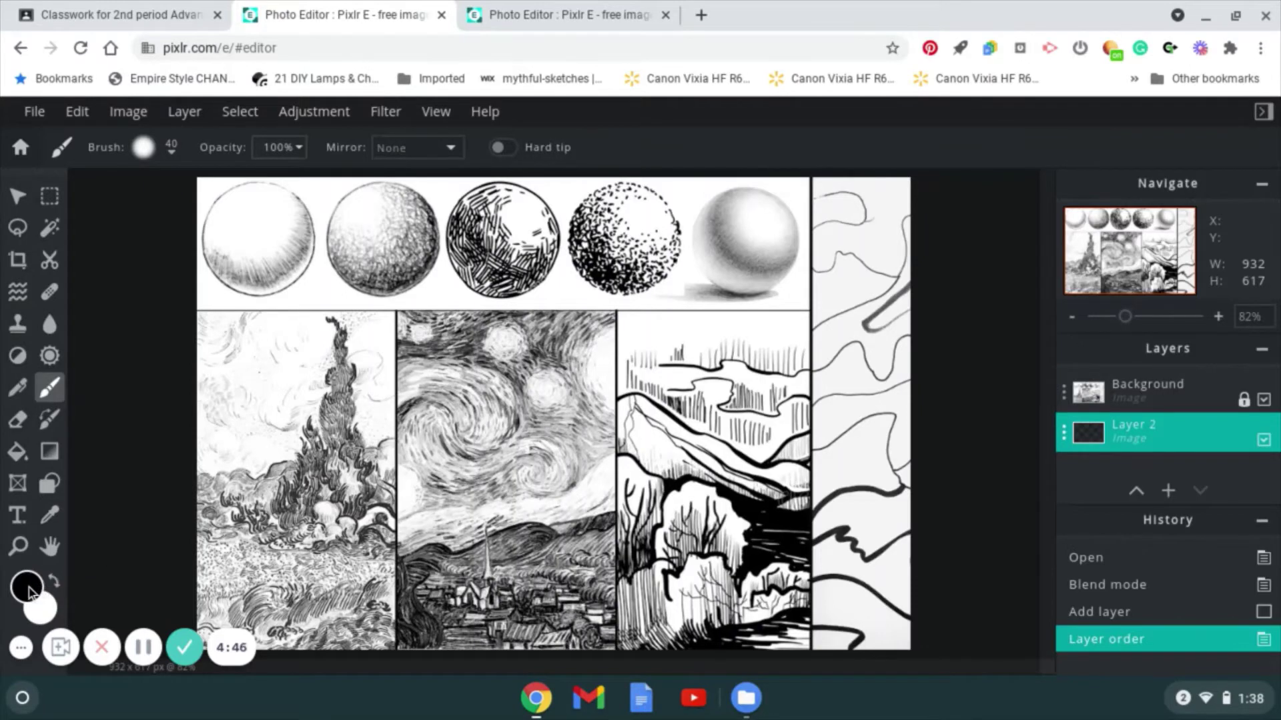
Step: Set the foreground paint colour to dark teal #2D8C94
left_click(28, 588)
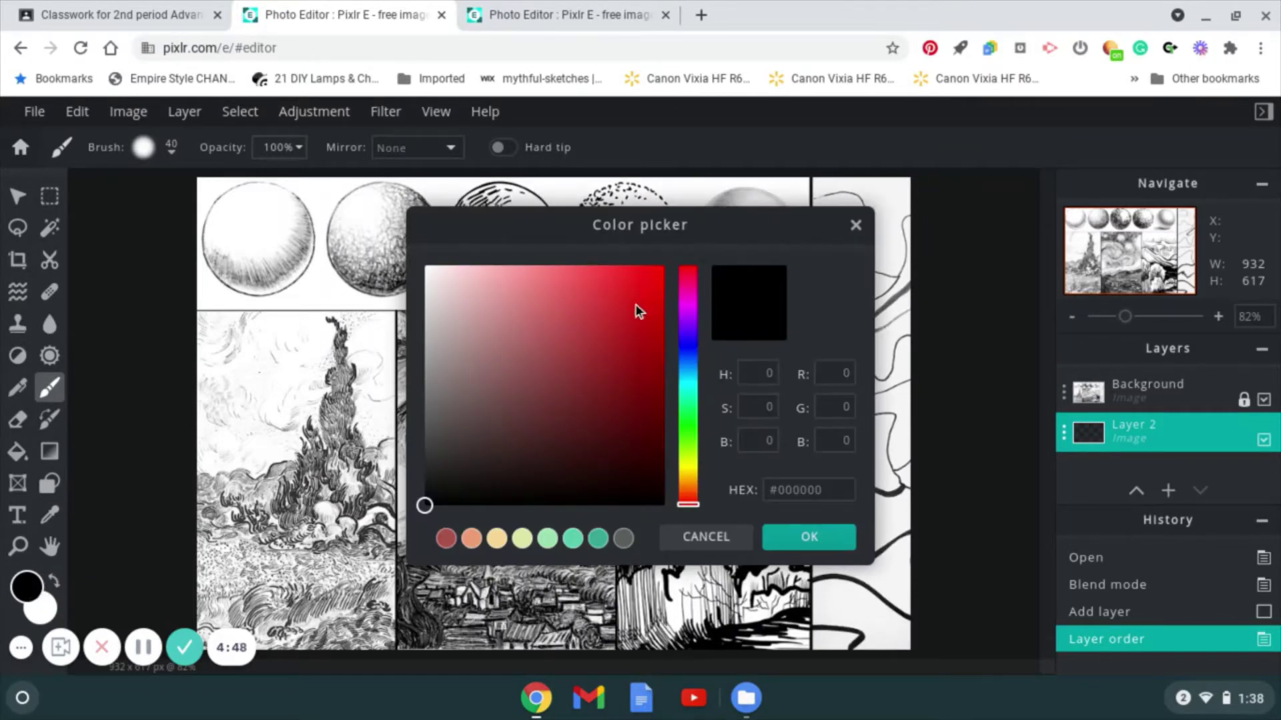
left_click(609, 322)
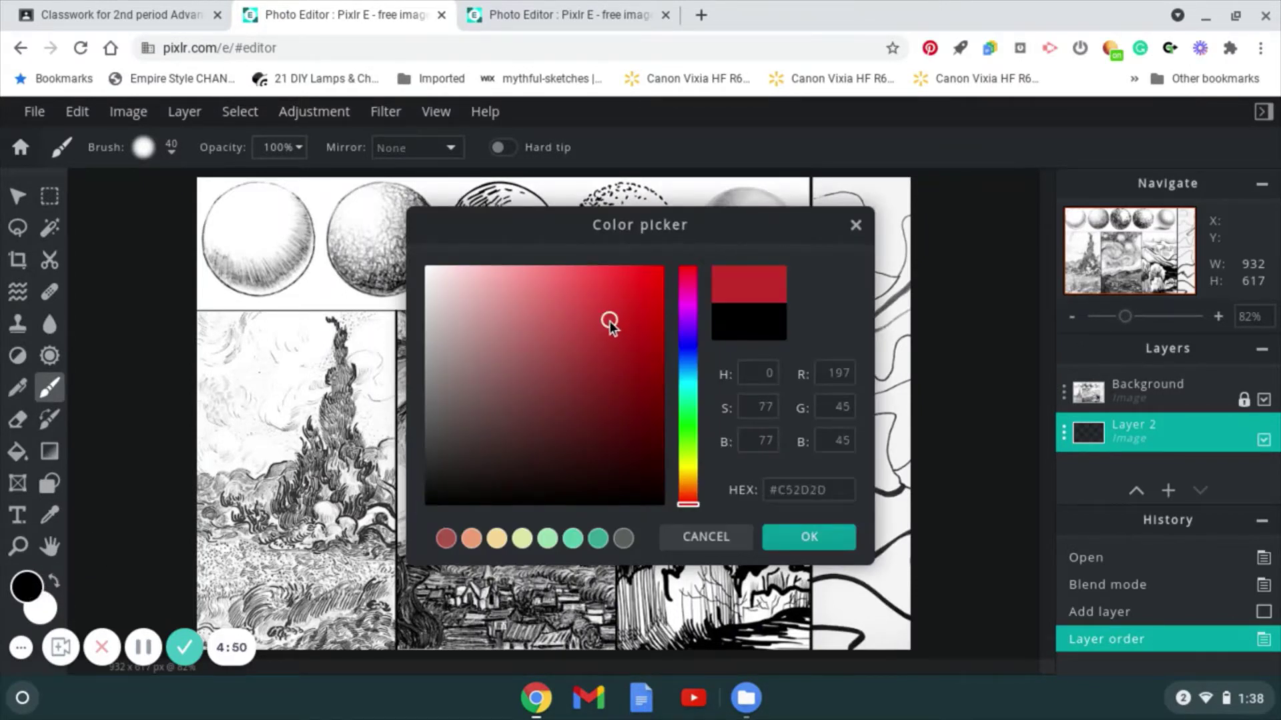
left_click(685, 384)
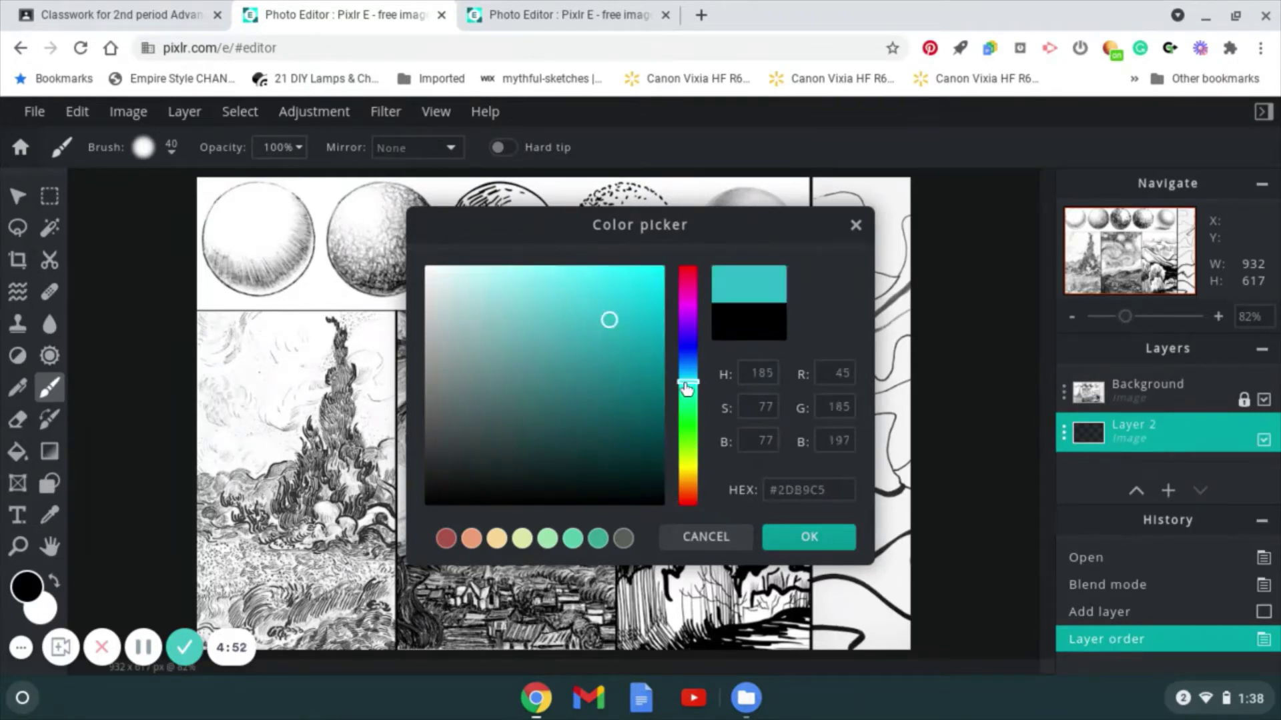
left_click(593, 367)
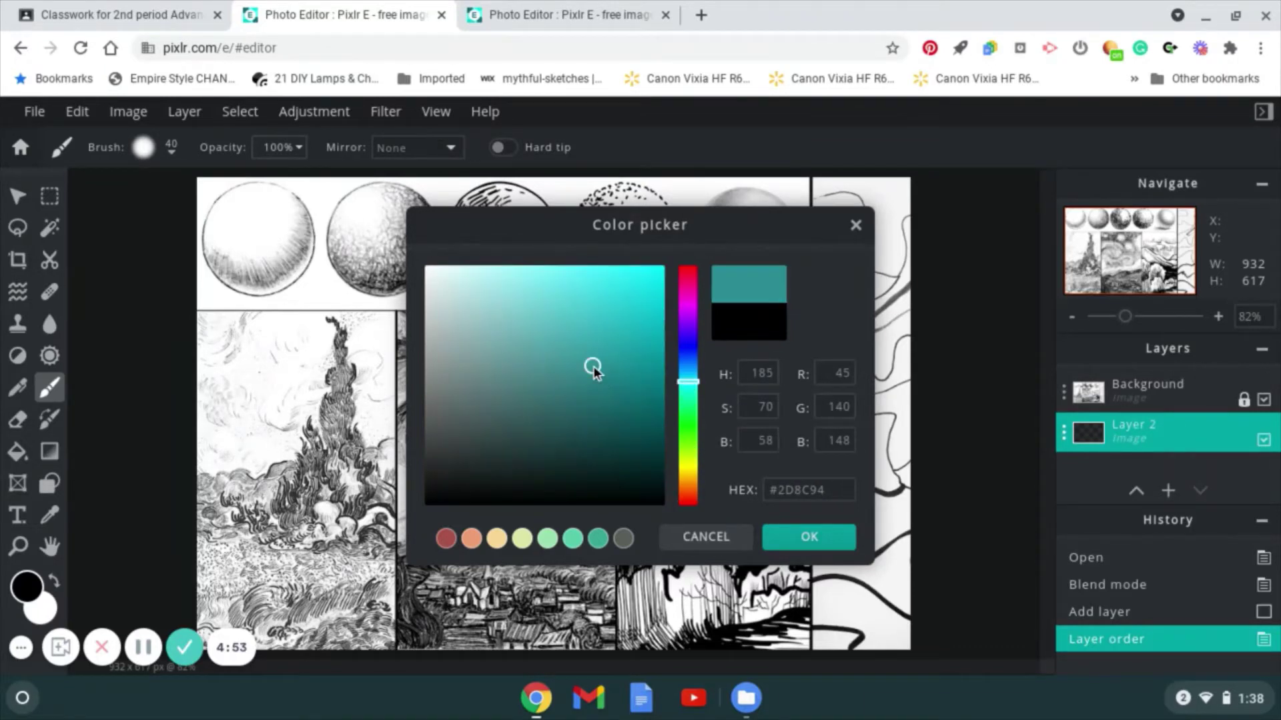
left_click(818, 542)
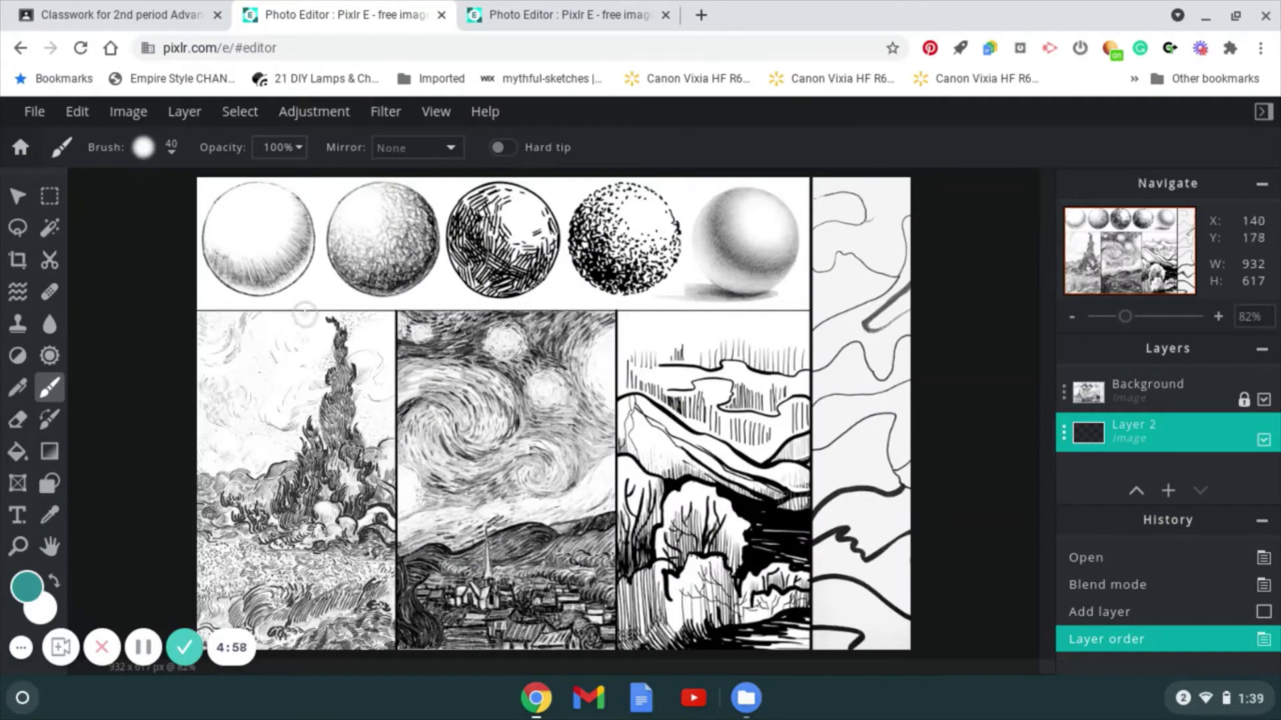
Step: Switch the brush to the soft 30 preset and enlarge it to 88 px
left_click(172, 155)
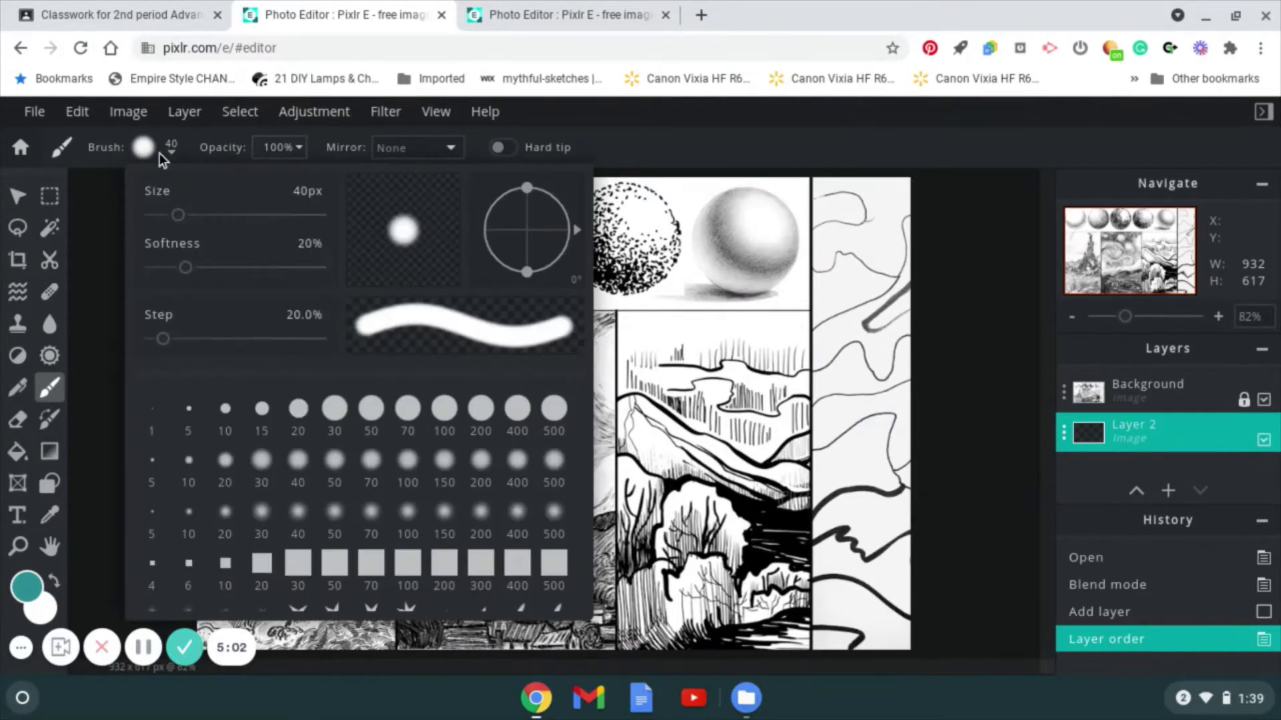
left_click(246, 460)
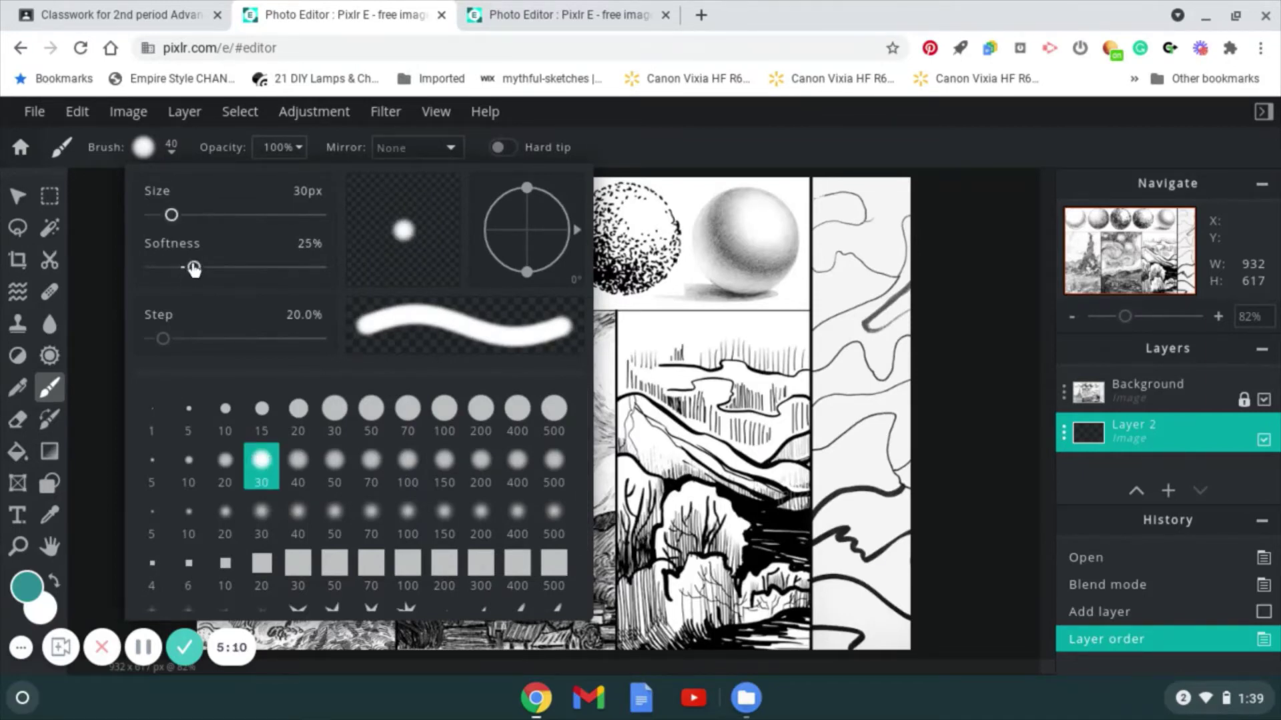
mouse_move(173, 222)
left_mouse_down()
mouse_move(213, 226)
mouse_move(231, 279)
left_mouse_up()
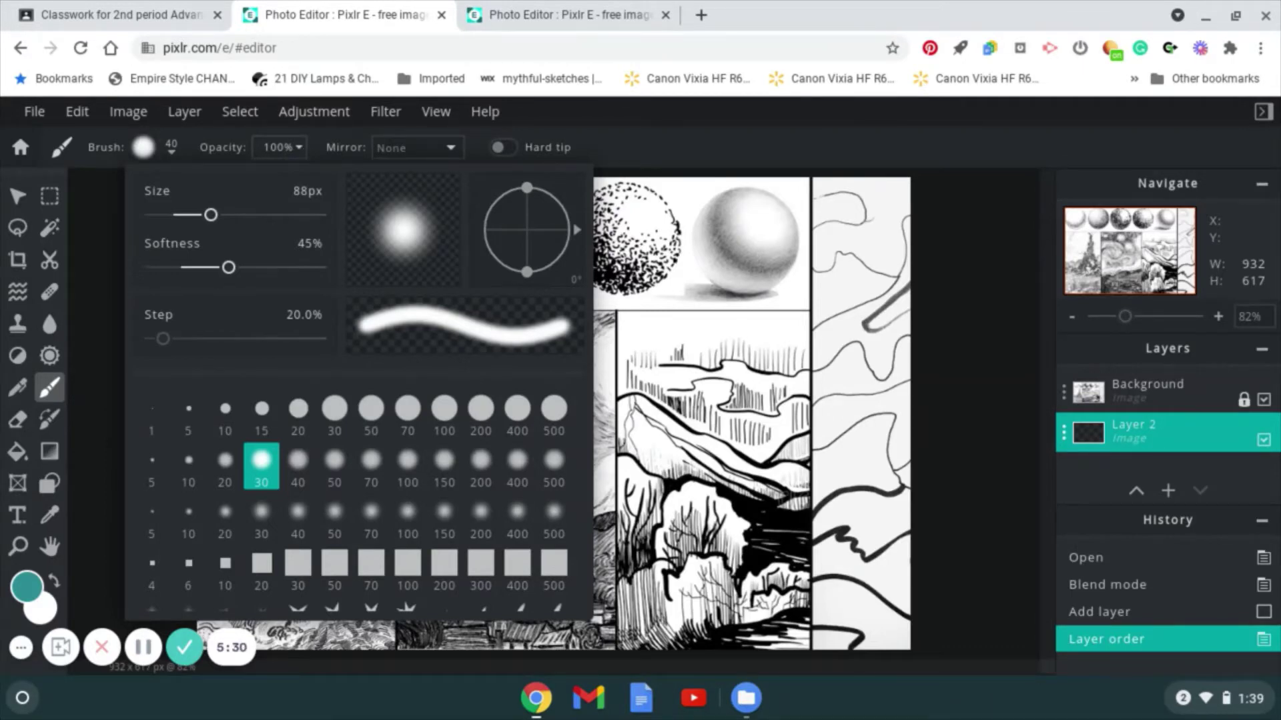
left_click(661, 327)
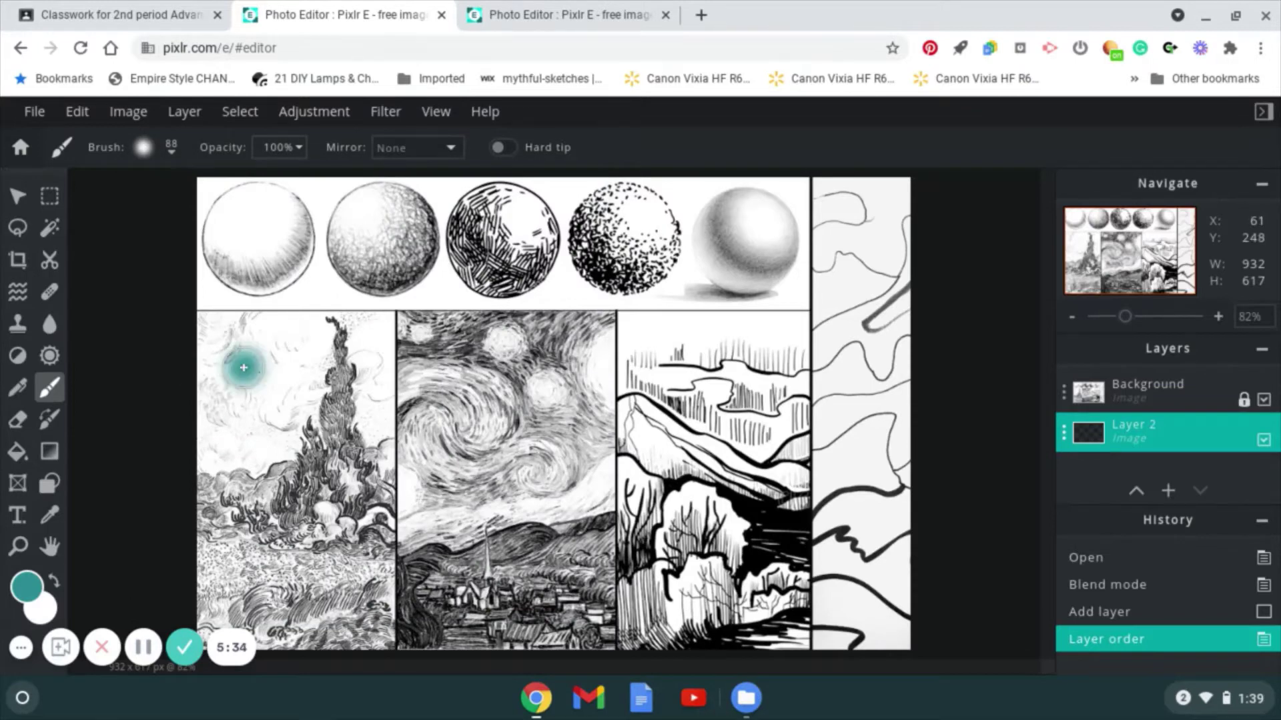
Step: Paint teal over the cypress sky on Layer 2, undoing the first stroke and repainting it
mouse_move(243, 368)
left_mouse_down()
mouse_move(267, 385)
mouse_move(241, 388)
mouse_move(253, 424)
mouse_move(293, 422)
mouse_move(319, 371)
mouse_move(308, 400)
mouse_move(307, 389)
mouse_move(279, 416)
mouse_move(286, 404)
mouse_move(283, 443)
mouse_move(253, 465)
mouse_move(235, 453)
mouse_move(210, 463)
mouse_move(206, 421)
mouse_move(235, 429)
mouse_move(201, 371)
mouse_move(213, 334)
mouse_move(297, 335)
mouse_move(209, 355)
mouse_move(234, 367)
mouse_move(322, 362)
mouse_move(292, 346)
mouse_move(319, 330)
mouse_move(308, 400)
mouse_move(323, 344)
mouse_move(345, 325)
mouse_move(360, 334)
mouse_move(369, 439)
mouse_move(379, 397)
mouse_move(350, 383)
mouse_move(272, 555)
mouse_move(364, 420)
left_mouse_up()
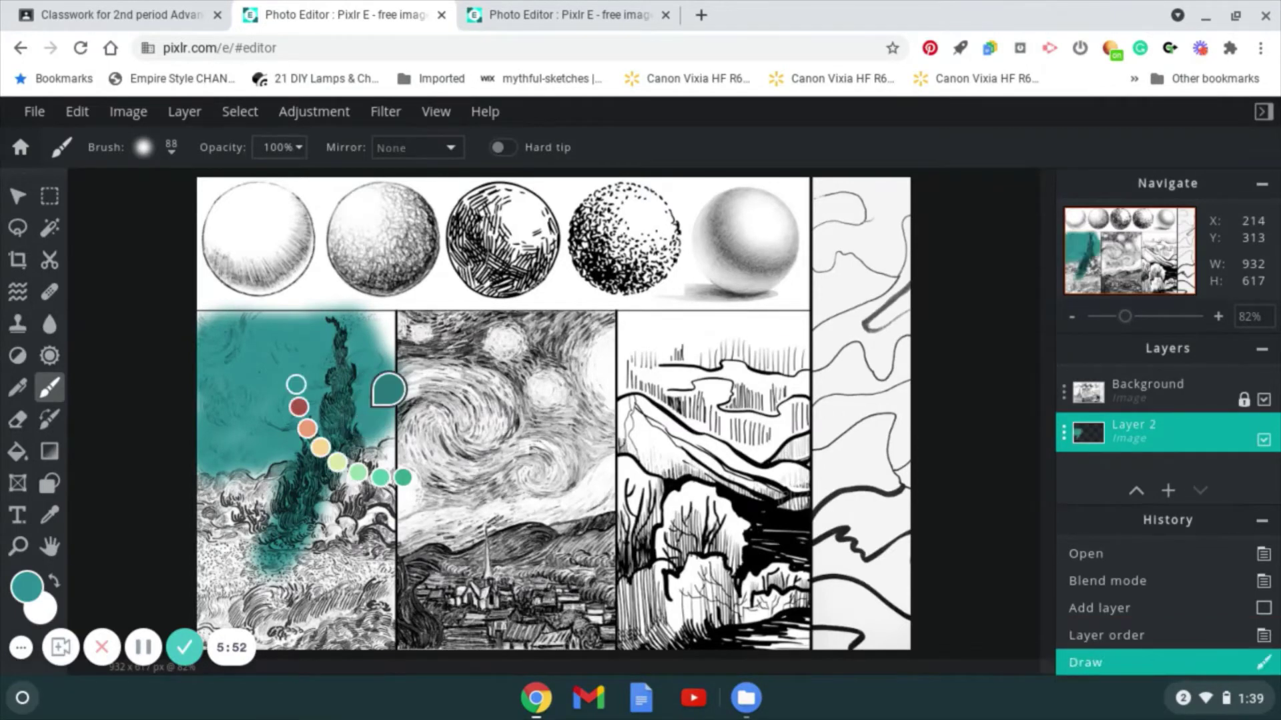
key("ctrl+z")
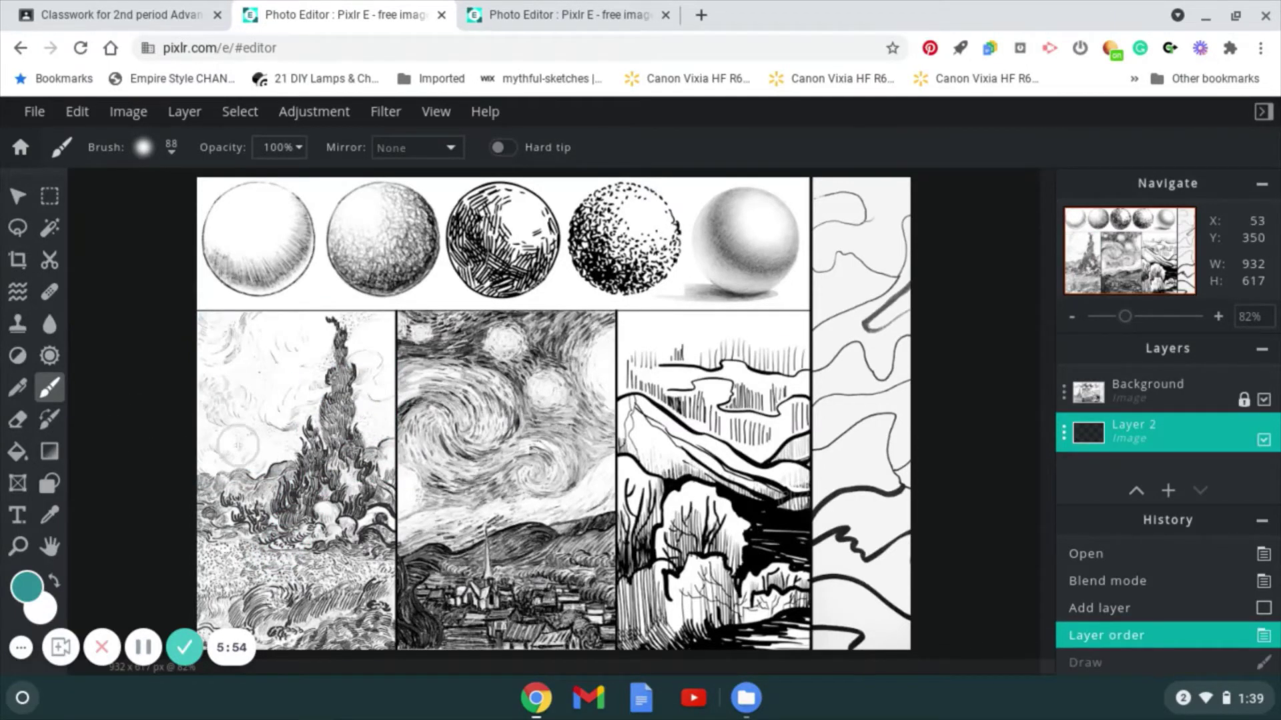
mouse_move(201, 455)
left_mouse_down()
mouse_move(255, 463)
mouse_move(292, 443)
mouse_move(315, 346)
mouse_move(300, 327)
mouse_move(206, 329)
mouse_move(208, 441)
mouse_move(232, 349)
mouse_move(244, 383)
mouse_move(229, 464)
mouse_move(288, 379)
mouse_move(287, 353)
mouse_move(278, 410)
mouse_move(262, 410)
mouse_move(288, 345)
mouse_move(322, 325)
mouse_move(385, 336)
mouse_move(376, 329)
mouse_move(367, 369)
mouse_move(376, 471)
mouse_move(388, 340)
mouse_move(368, 344)
mouse_move(362, 371)
mouse_move(338, 359)
mouse_move(330, 380)
mouse_move(285, 396)
mouse_move(194, 327)
left_mouse_up()
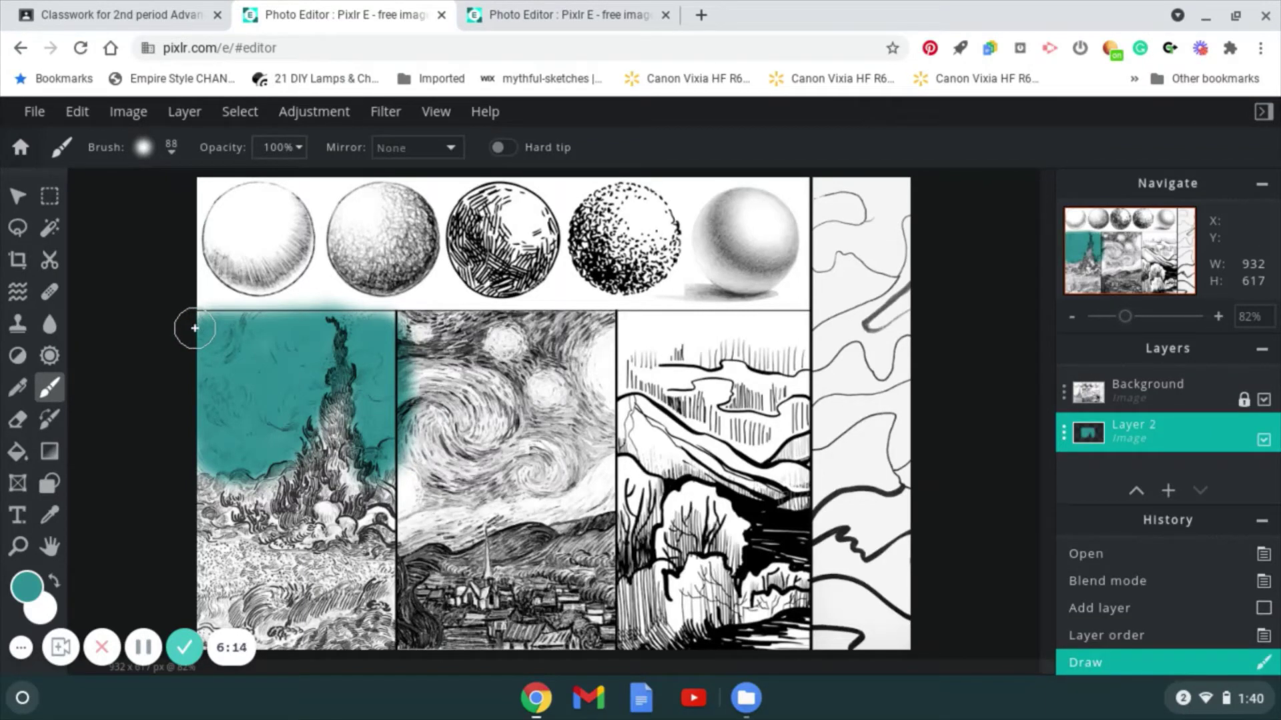
Step: Set the brush colour to light teal #A4CACD and the brush opacity to 14%
left_click(27, 596)
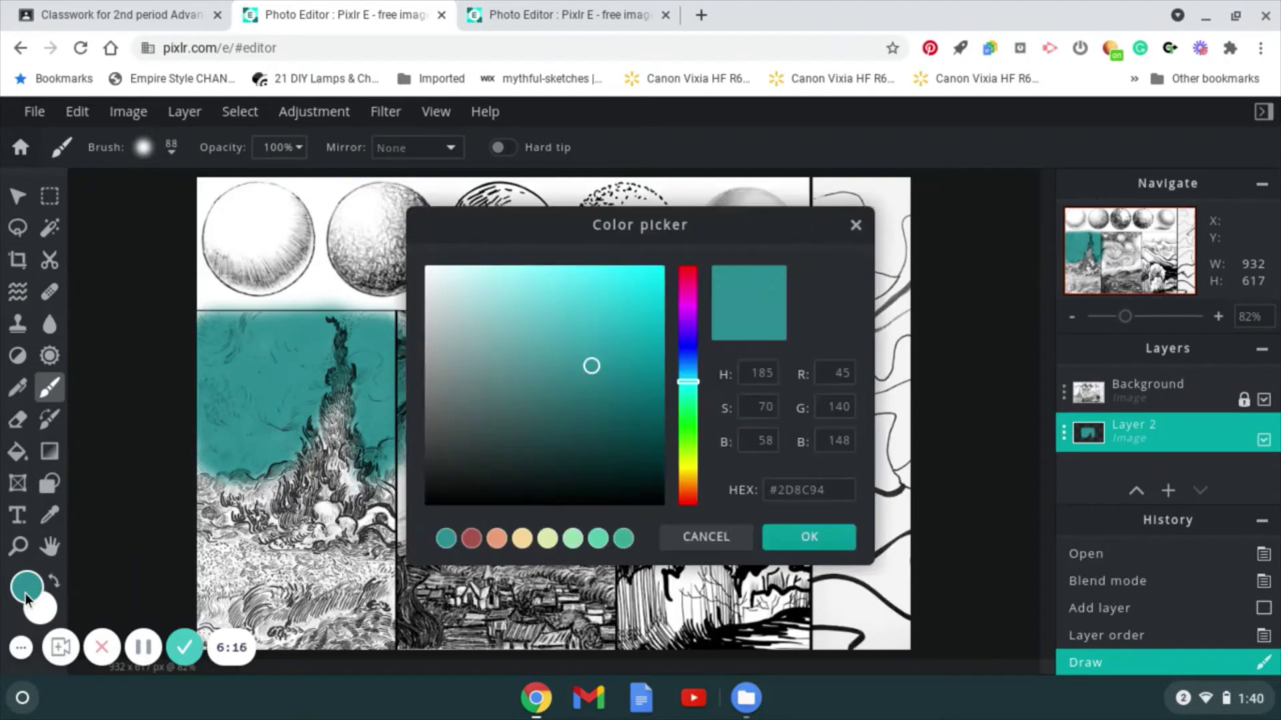
left_click(494, 349)
left_click(472, 312)
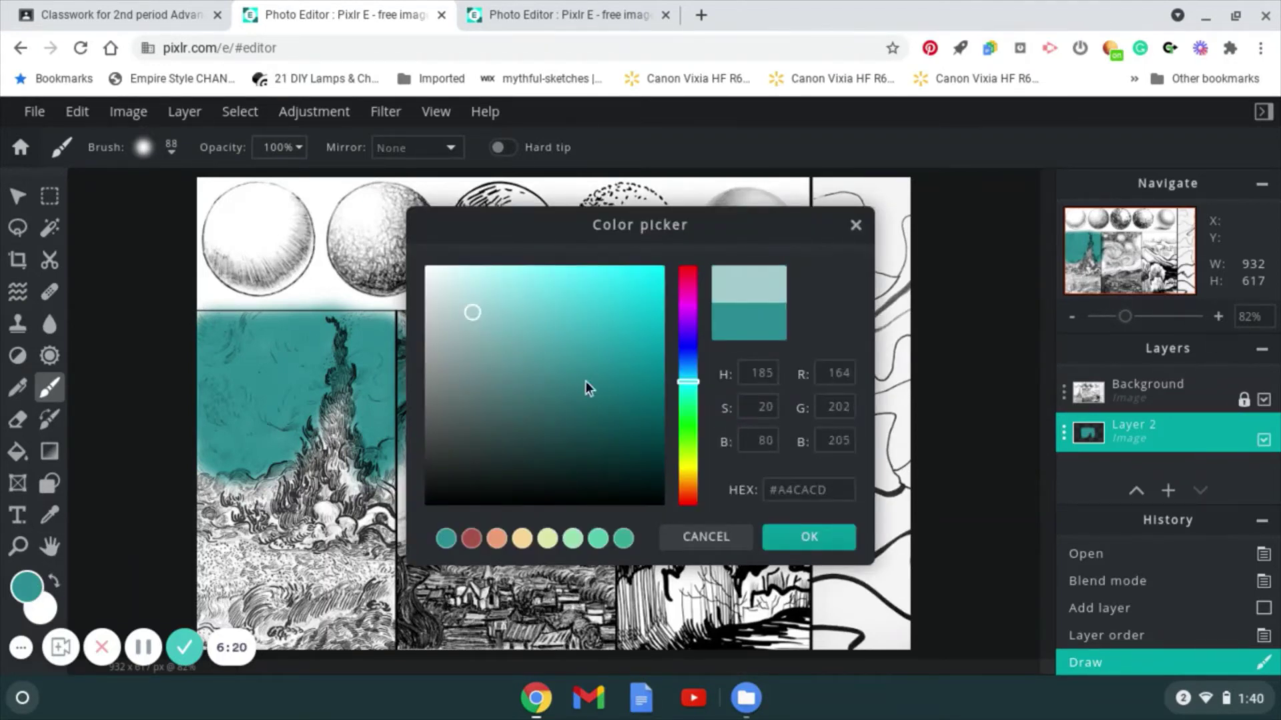
left_click(825, 539)
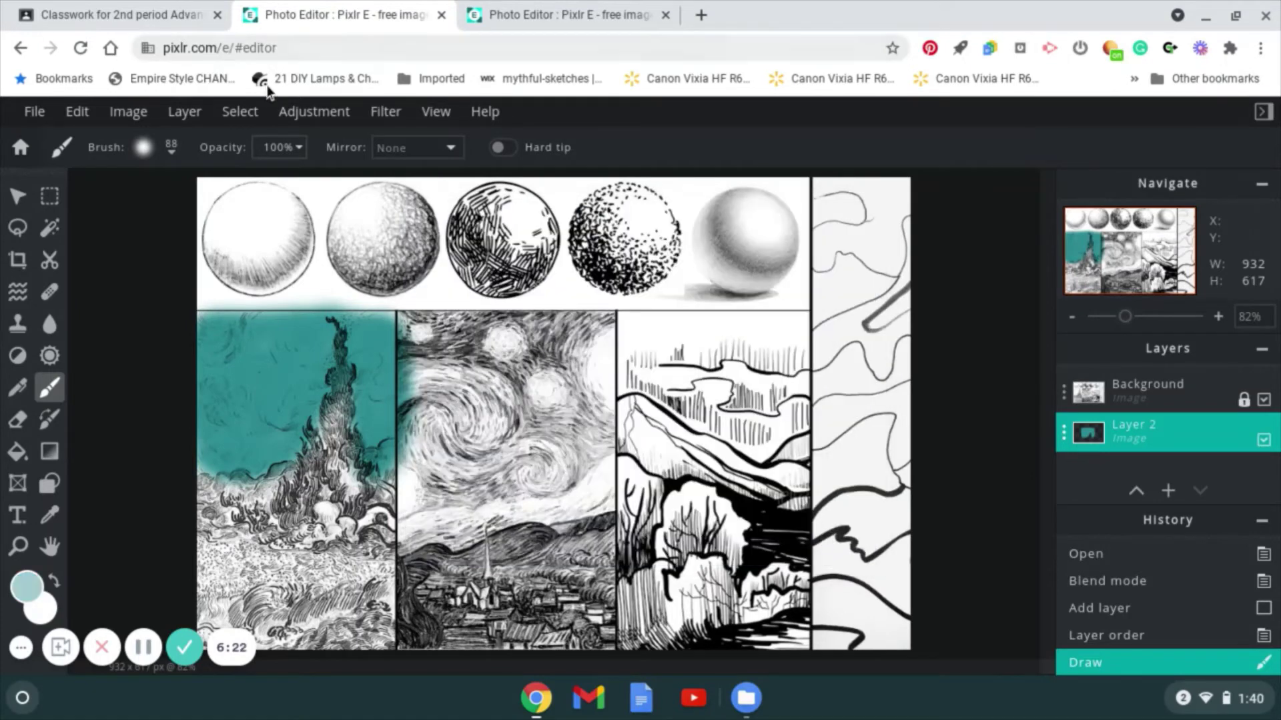
left_click(301, 151)
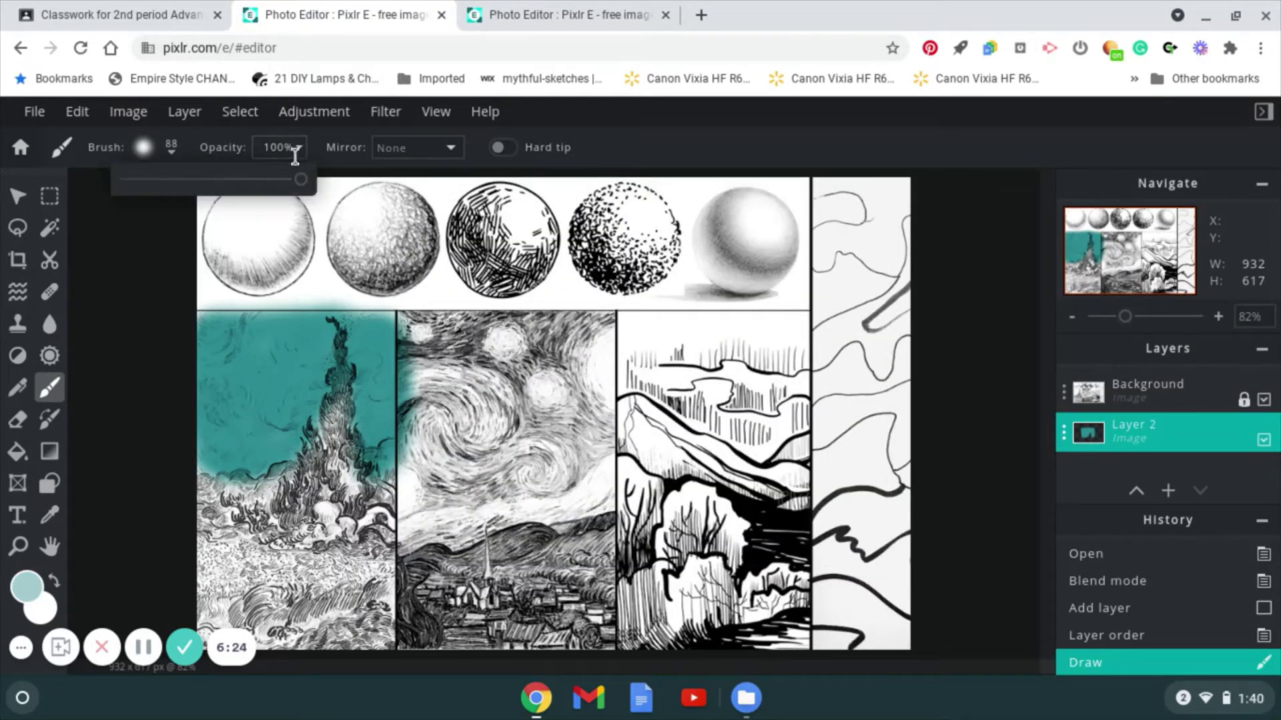
left_click_drag(299, 183, 154, 188)
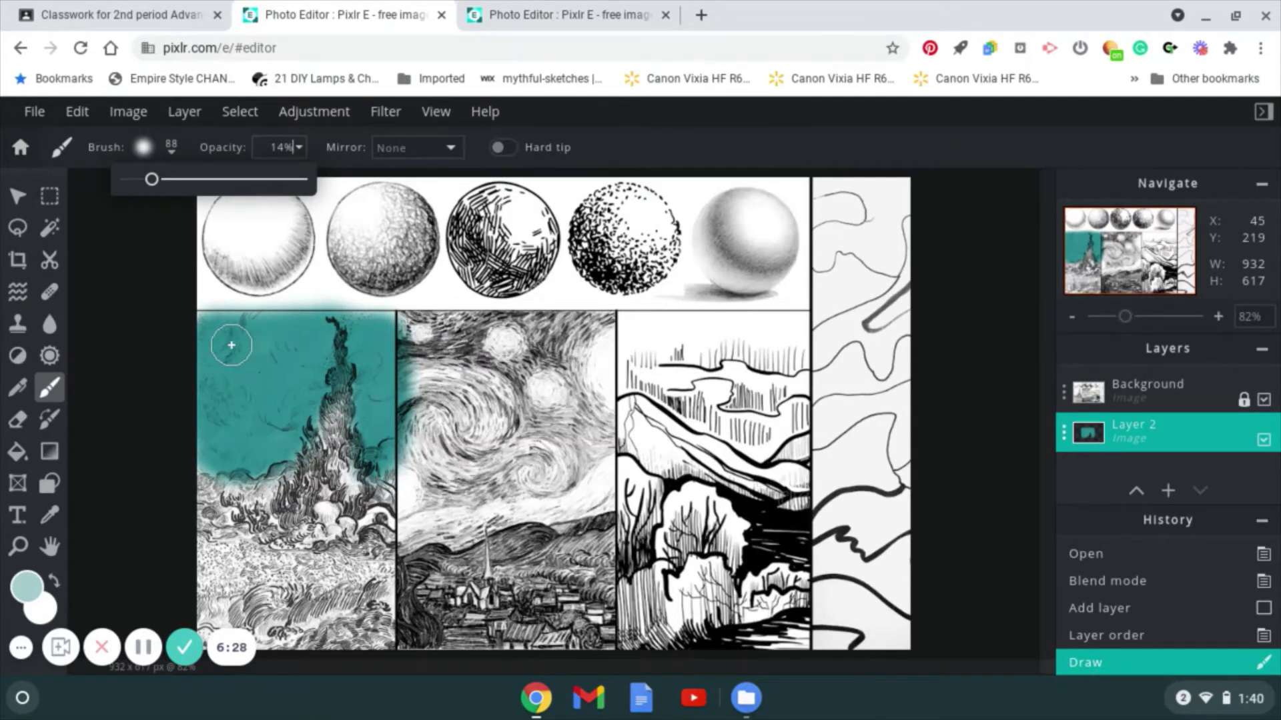
left_click(278, 338)
Step: Dab faint light-teal highlights across the teal sky of the cypress painting
mouse_move(278, 338)
left_mouse_down()
mouse_move(310, 364)
mouse_move(343, 363)
left_mouse_up()
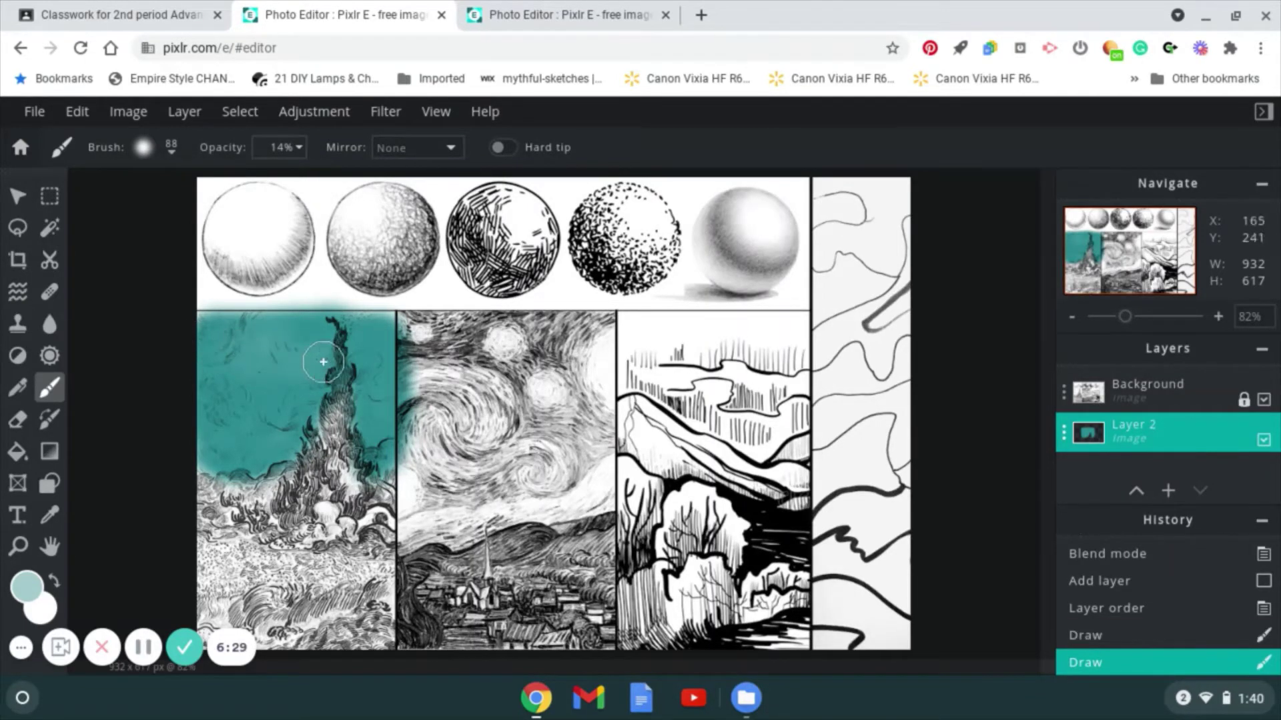
left_click(265, 361)
mouse_move(264, 362)
left_mouse_down()
mouse_move(281, 402)
mouse_move(314, 384)
mouse_move(262, 404)
mouse_move(252, 394)
mouse_move(255, 407)
mouse_move(213, 392)
mouse_move(267, 409)
mouse_move(222, 386)
mouse_move(265, 432)
mouse_move(272, 464)
mouse_move(257, 443)
left_mouse_up()
left_click(277, 403)
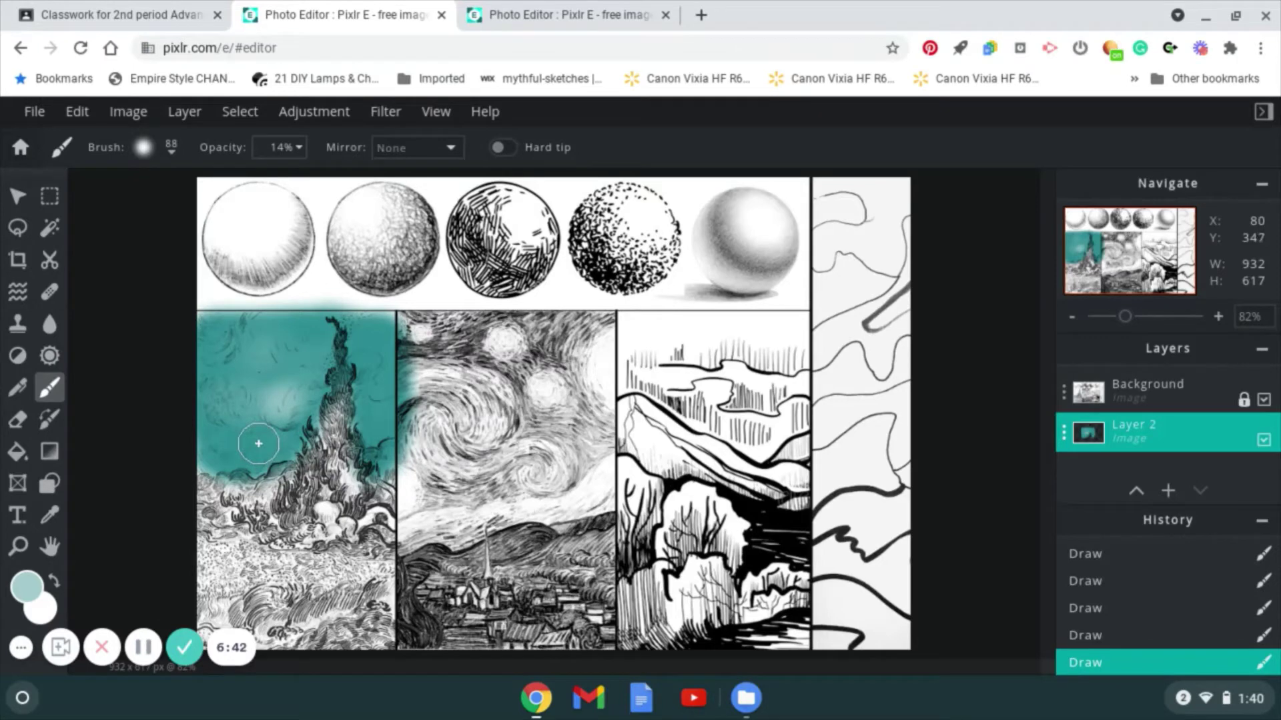
Step: Switch the brush colour to dark green #109030 and paint over the bottom-left field
left_click(27, 586)
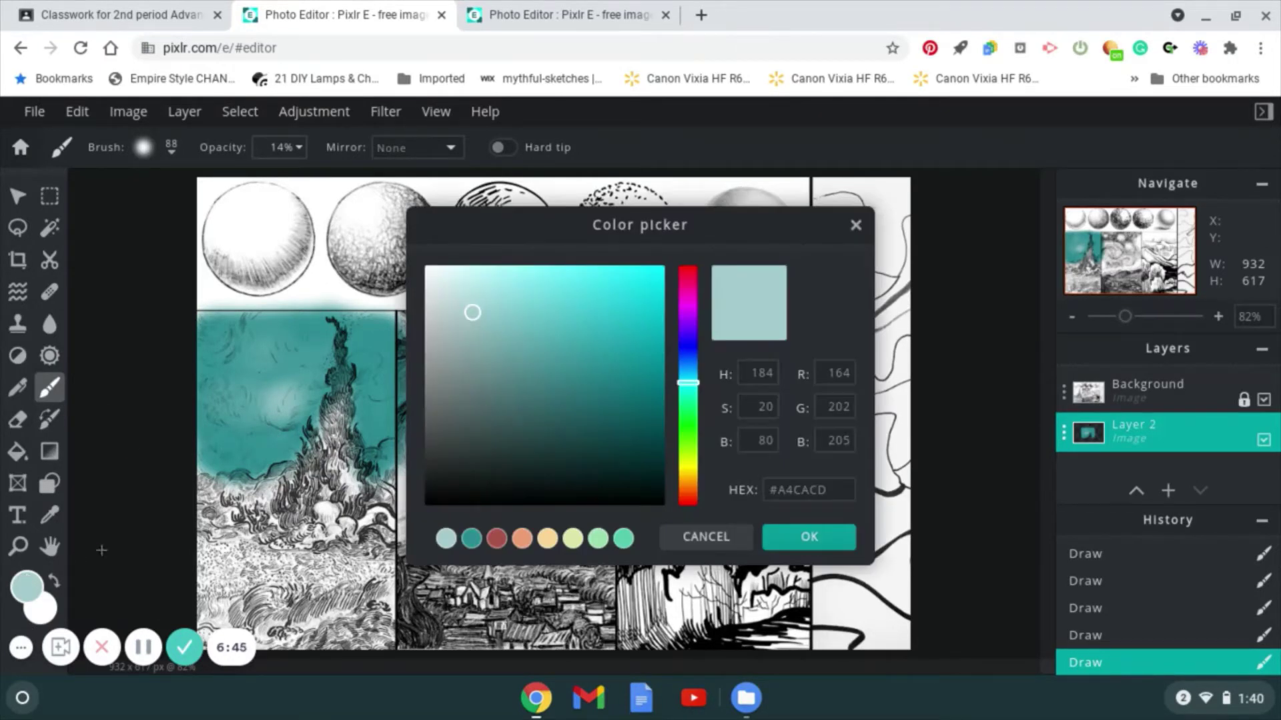
left_click(690, 416)
left_click(638, 370)
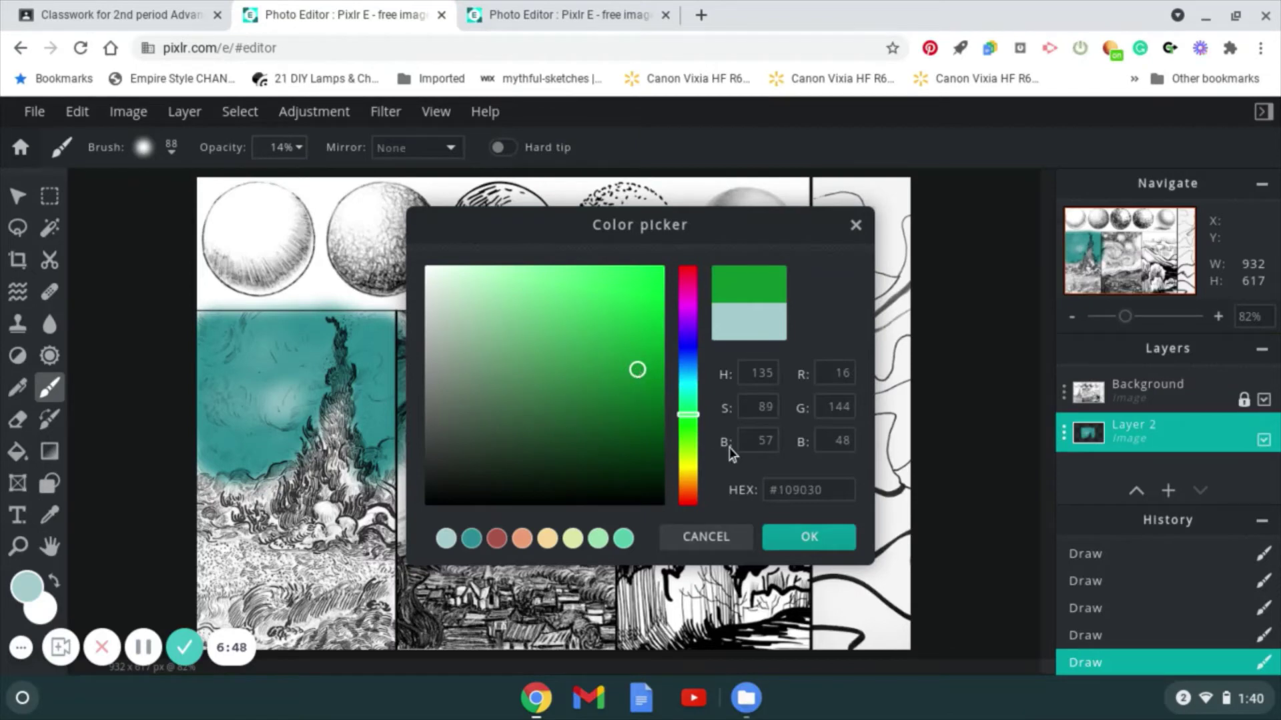
left_click(790, 540)
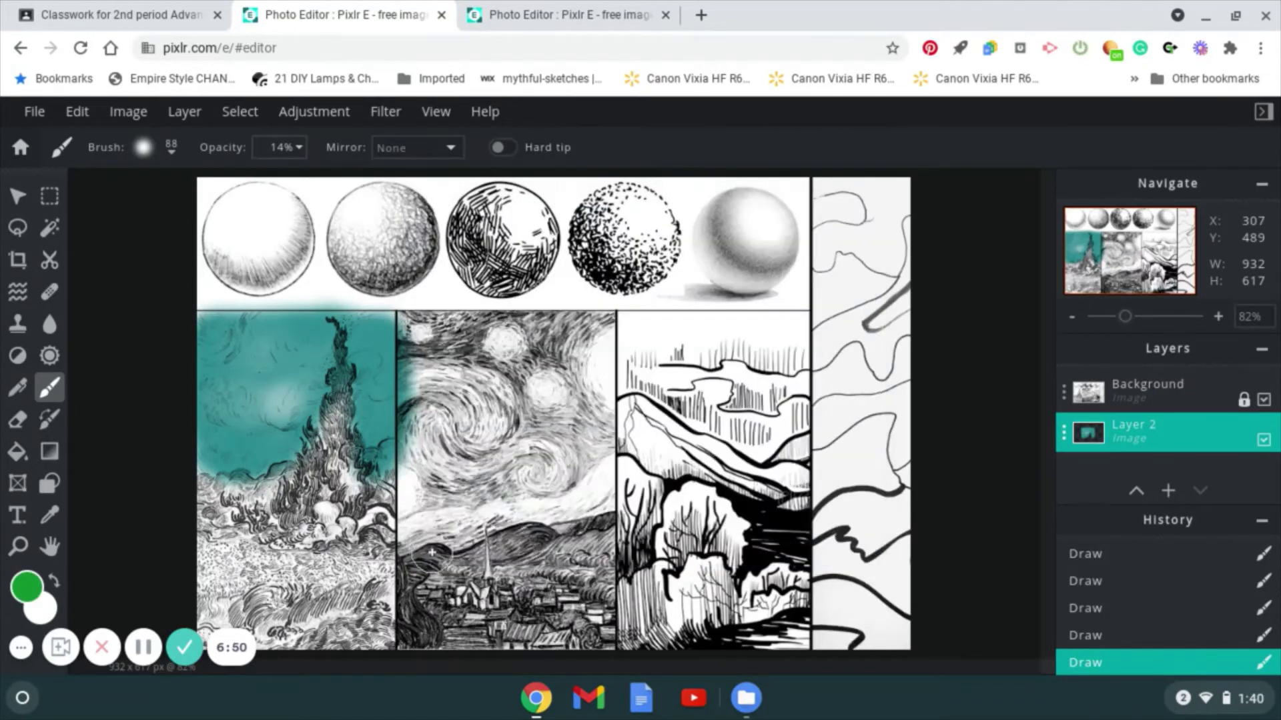
mouse_move(207, 557)
left_mouse_down()
mouse_move(284, 554)
mouse_move(260, 527)
mouse_move(237, 561)
mouse_move(180, 534)
mouse_move(257, 580)
left_mouse_up()
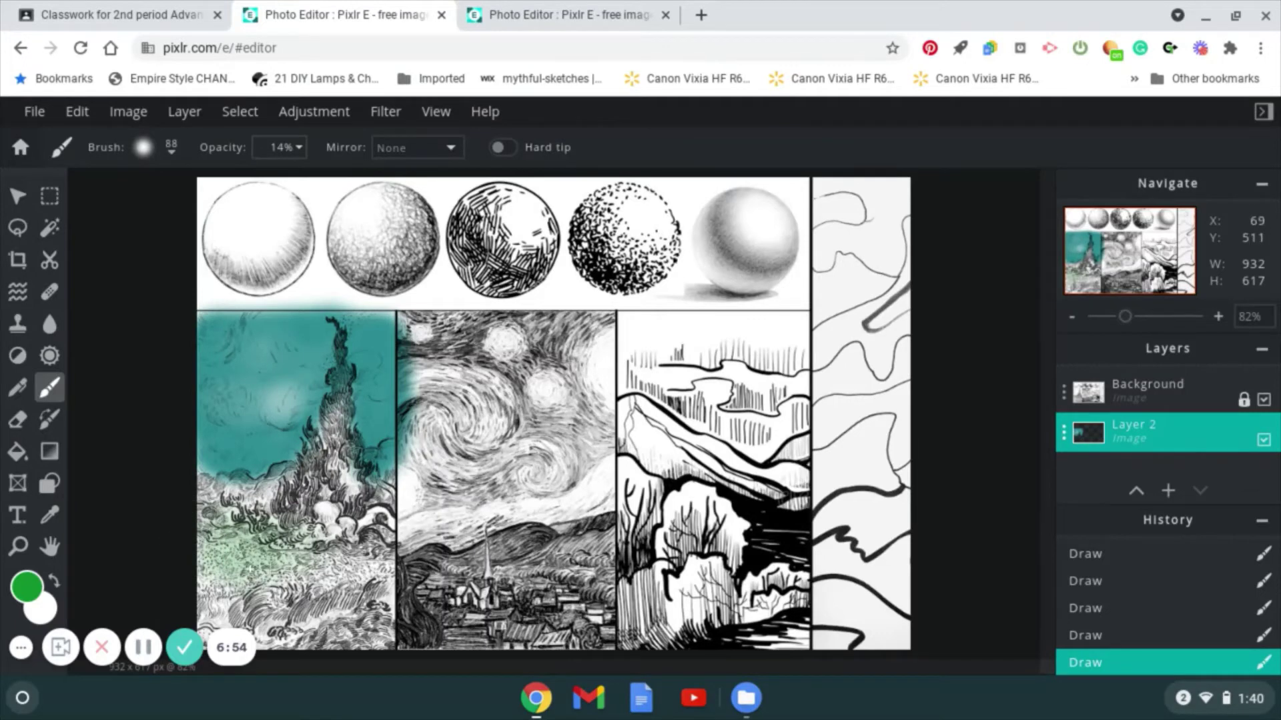
Step: Raise brush opacity to 100% and paint solid green over the lower cypress foliage
left_click(302, 150)
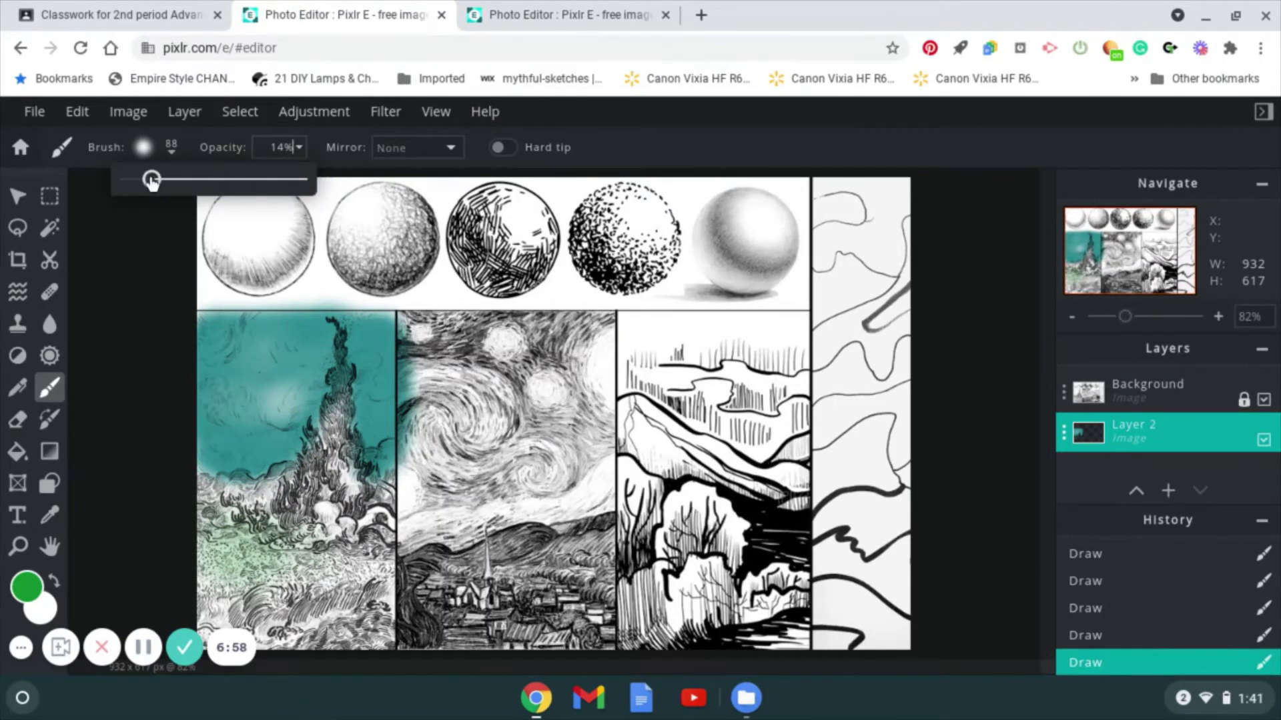
left_click_drag(153, 181, 326, 187)
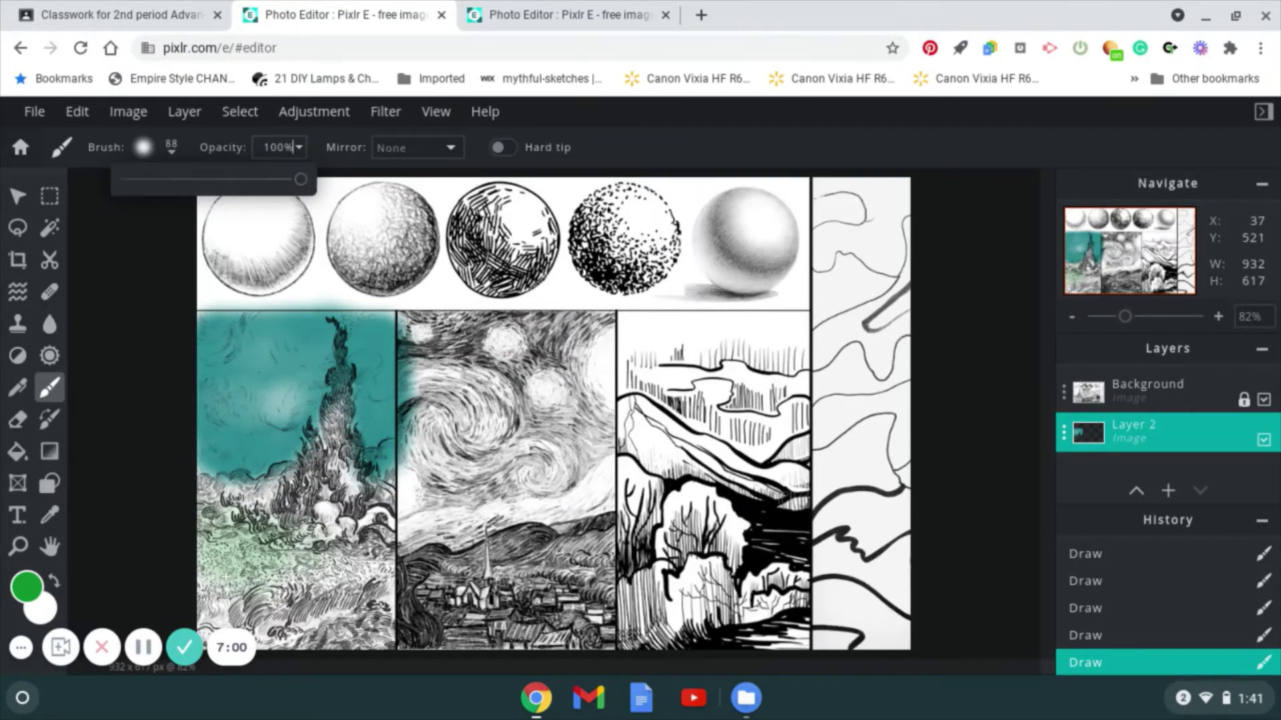
mouse_move(226, 575)
left_mouse_down()
mouse_move(287, 578)
mouse_move(206, 569)
mouse_move(215, 583)
mouse_move(379, 573)
mouse_move(199, 535)
mouse_move(216, 528)
mouse_move(364, 535)
mouse_move(372, 590)
mouse_move(198, 612)
mouse_move(443, 638)
mouse_move(422, 611)
mouse_move(365, 621)
mouse_move(375, 608)
mouse_move(358, 479)
mouse_move(325, 507)
mouse_move(212, 500)
mouse_move(270, 491)
mouse_move(219, 506)
mouse_move(329, 507)
mouse_move(340, 529)
mouse_move(306, 610)
mouse_move(369, 564)
mouse_move(371, 635)
left_mouse_up()
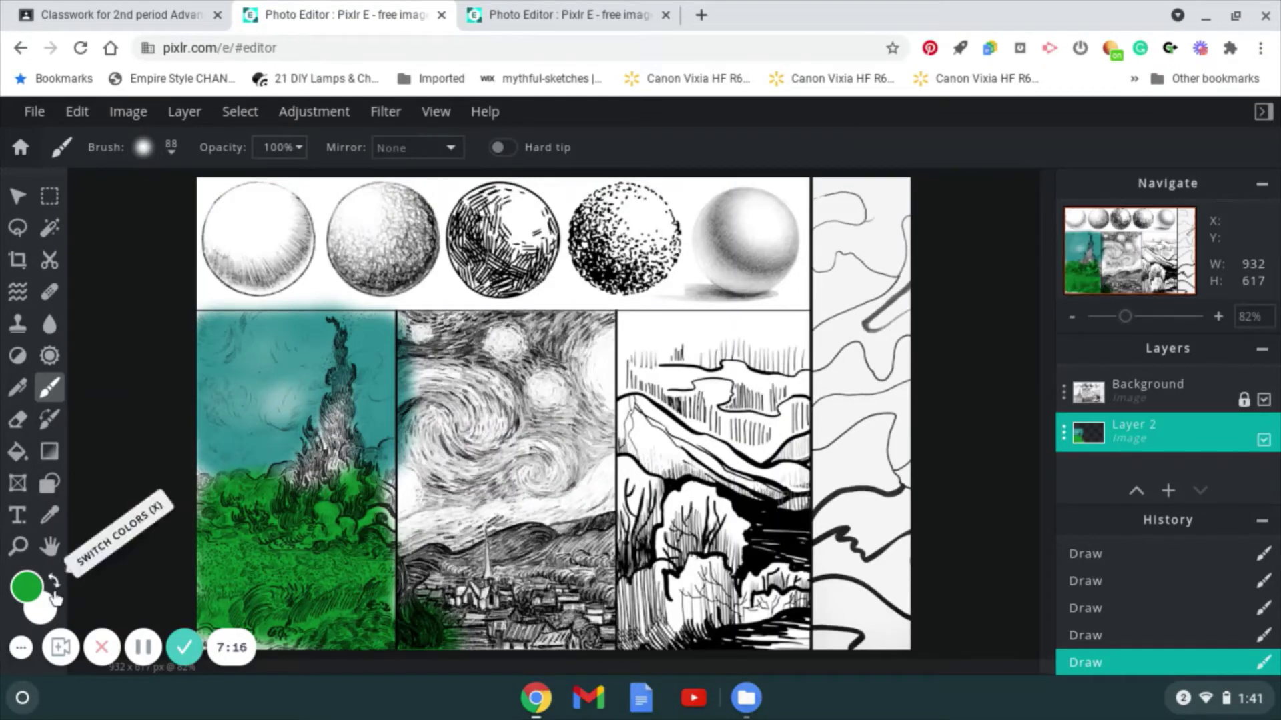
Step: Set the brush to light green #B2E26A at 13% opacity and brush it lightly over the grass
left_click(27, 587)
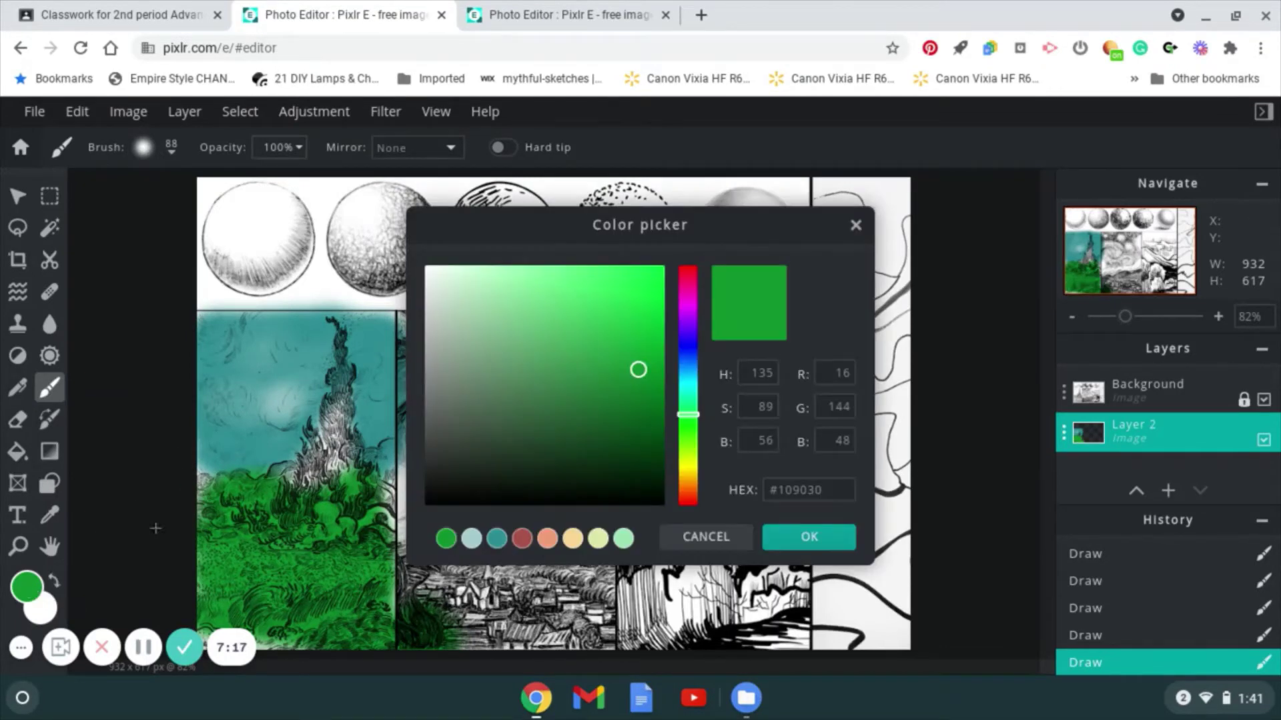
left_click(695, 453)
left_click(552, 294)
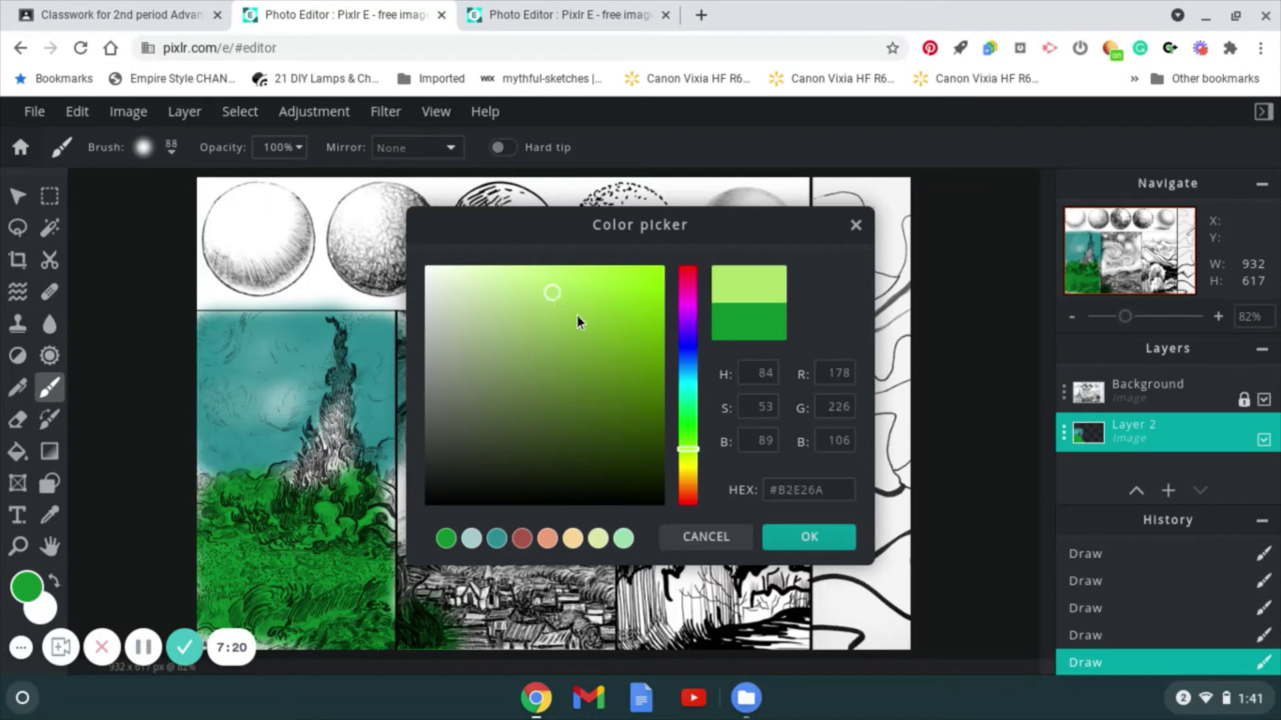
left_click(815, 546)
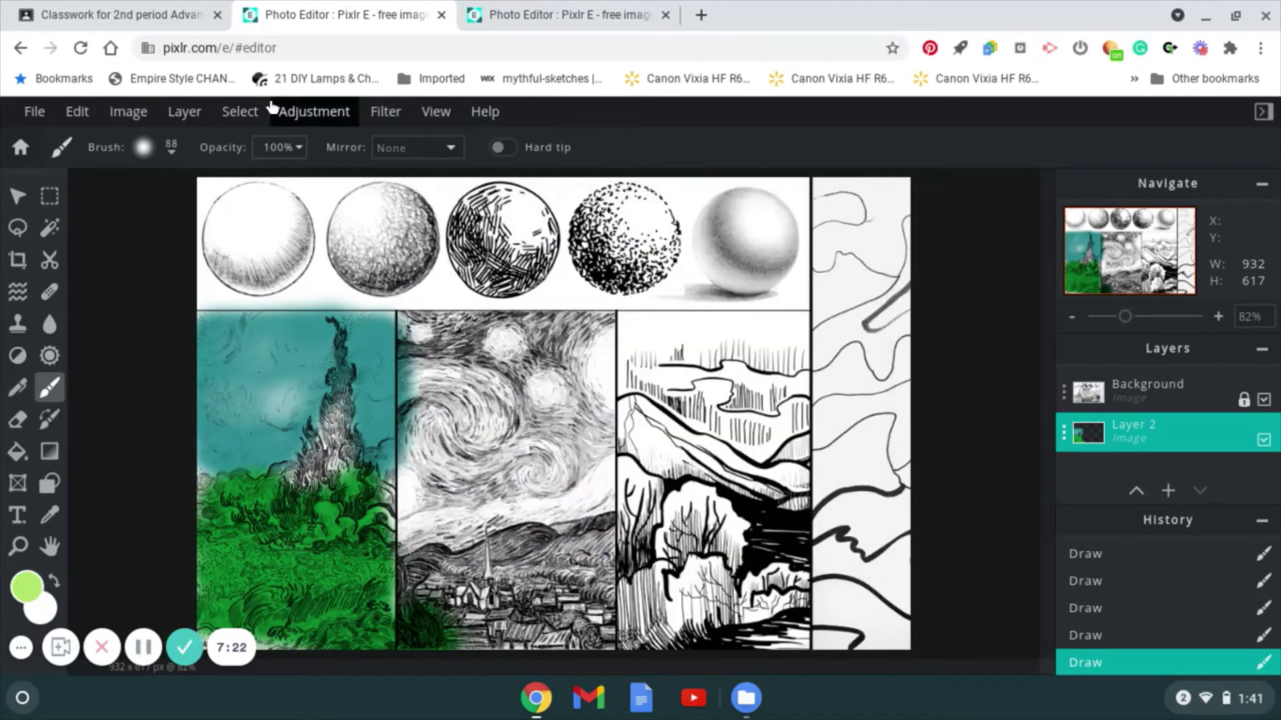
left_click(299, 151)
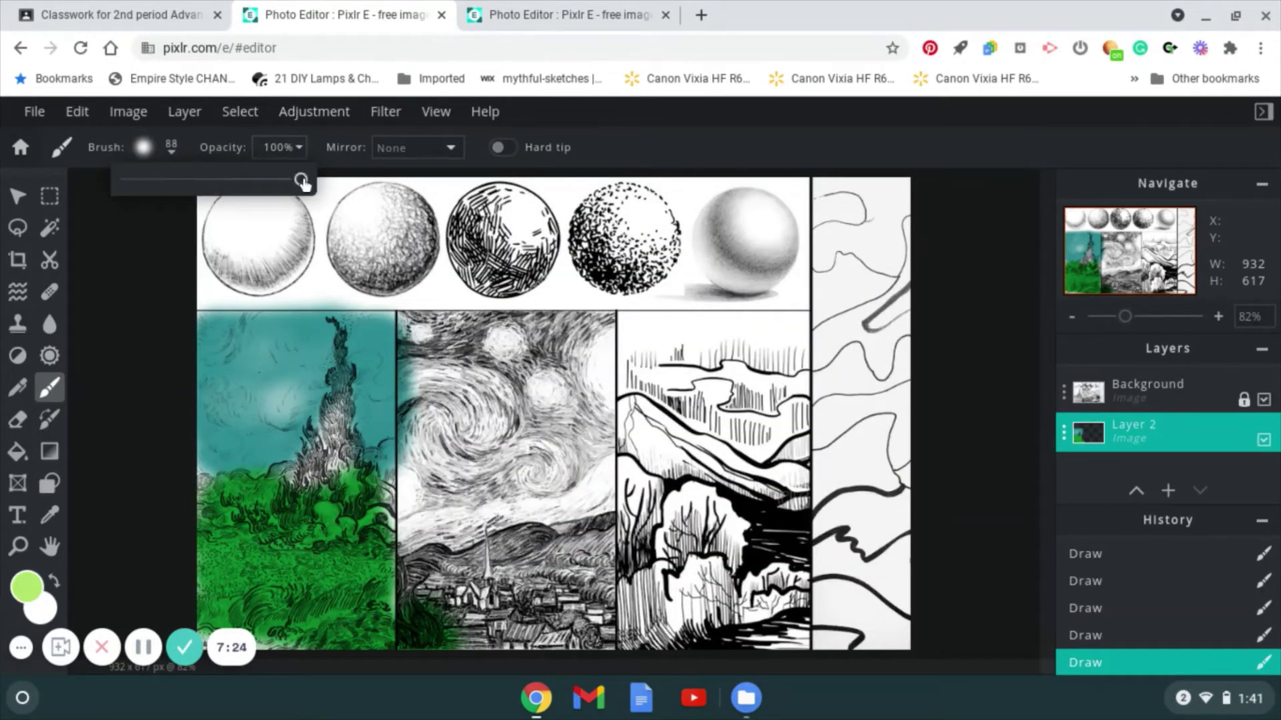
left_click_drag(301, 180, 150, 177)
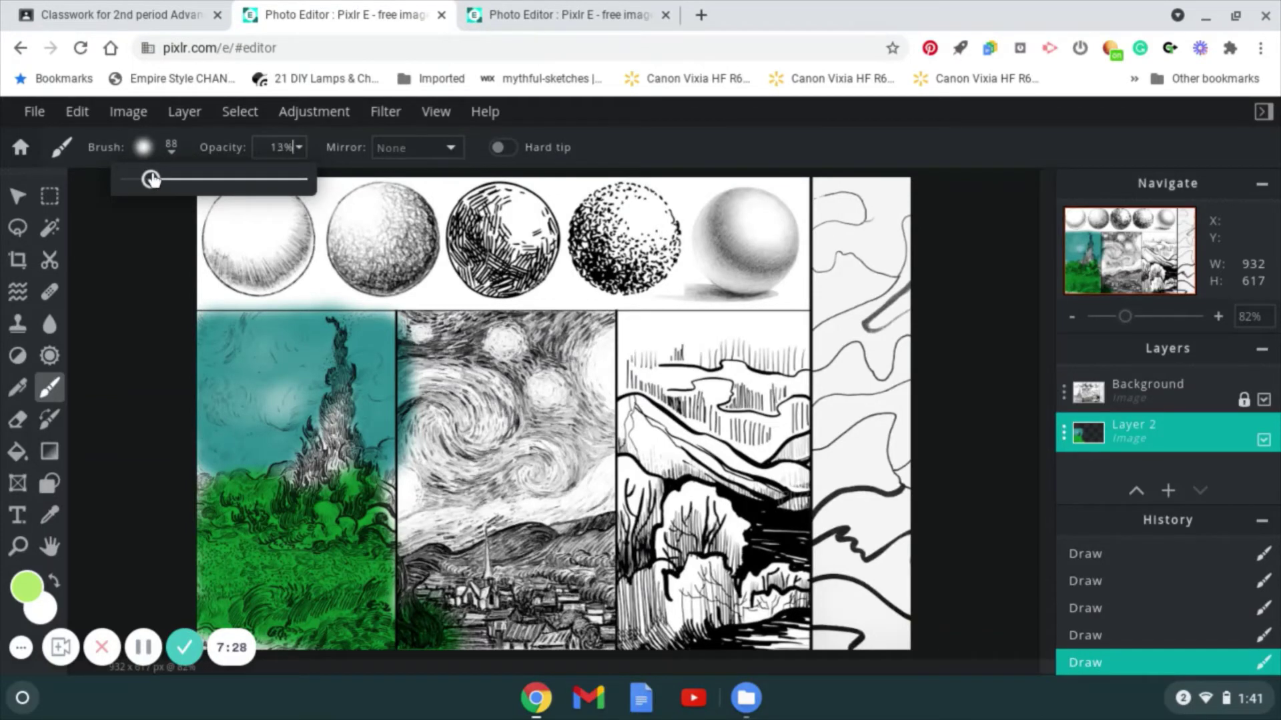
left_click(220, 573)
mouse_move(258, 572)
left_mouse_down()
mouse_move(204, 564)
mouse_move(344, 594)
mouse_move(356, 593)
mouse_move(215, 566)
mouse_move(361, 568)
left_mouse_up()
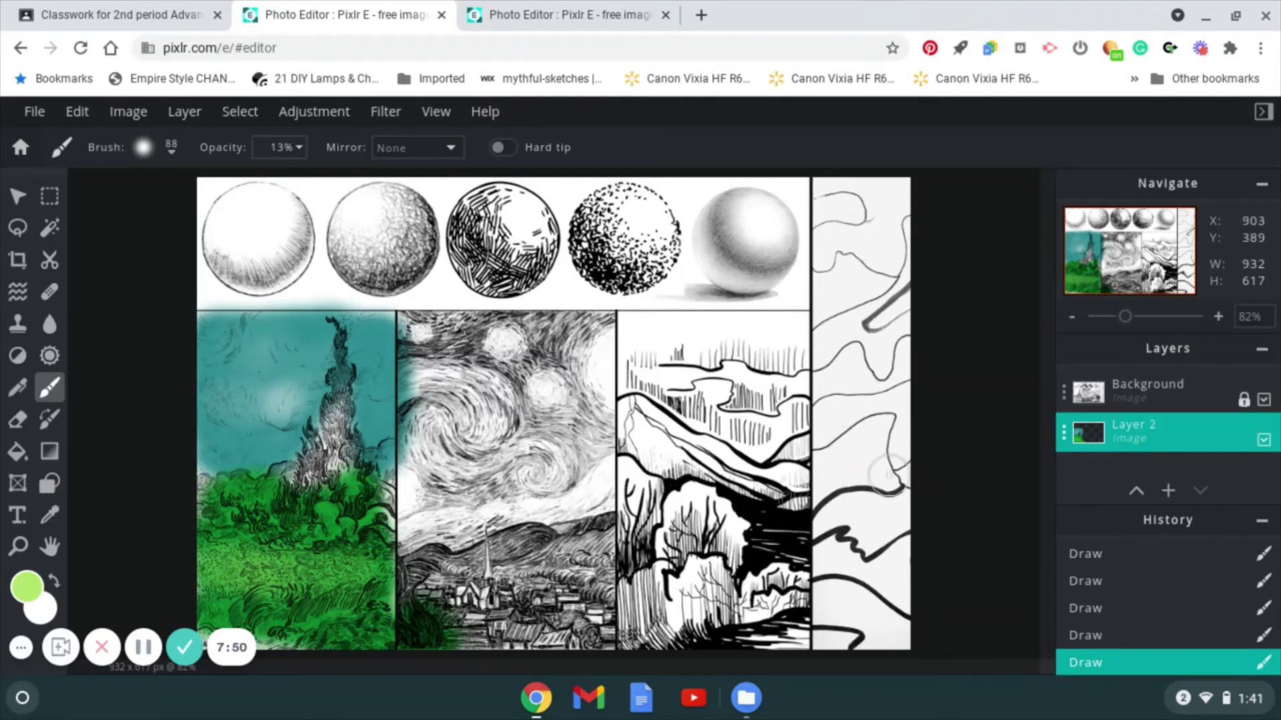
Step: Add a new empty Layer 3 and move it between the Background layer and Layer 2
left_click(1168, 402)
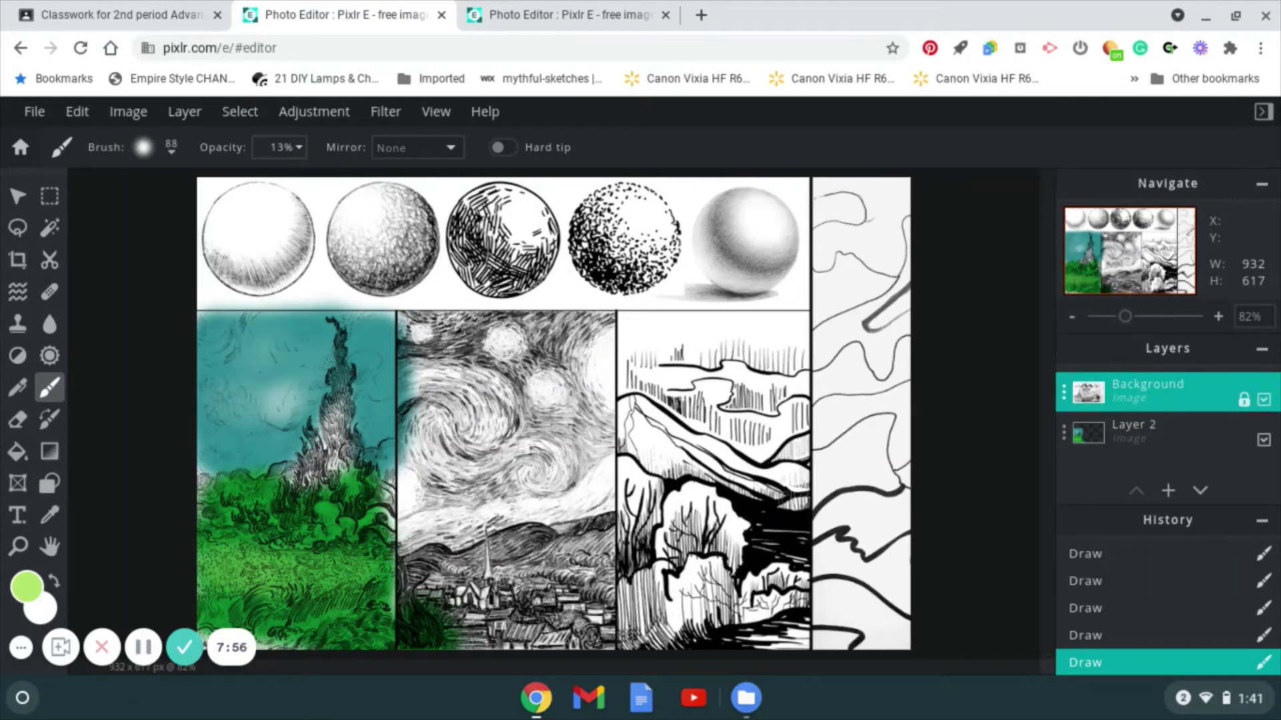
left_click(1169, 491)
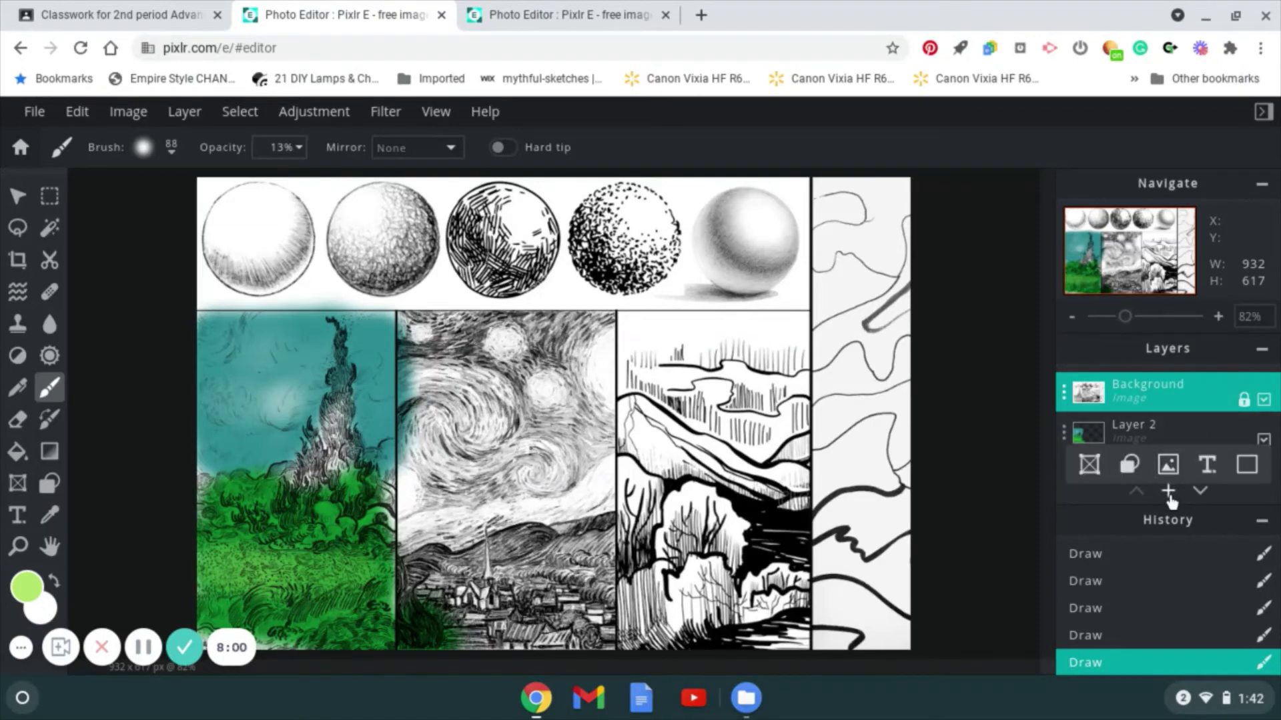
left_click(1169, 493)
left_click(469, 372)
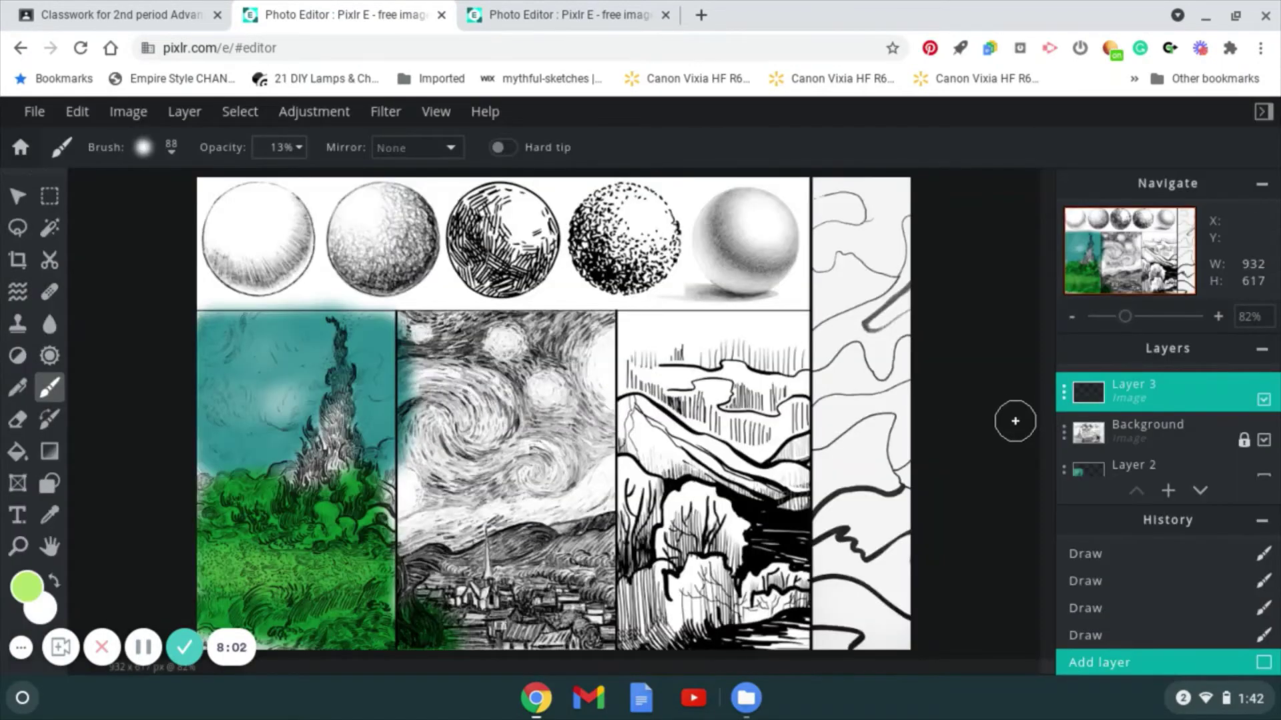
left_click_drag(1212, 383, 1204, 453)
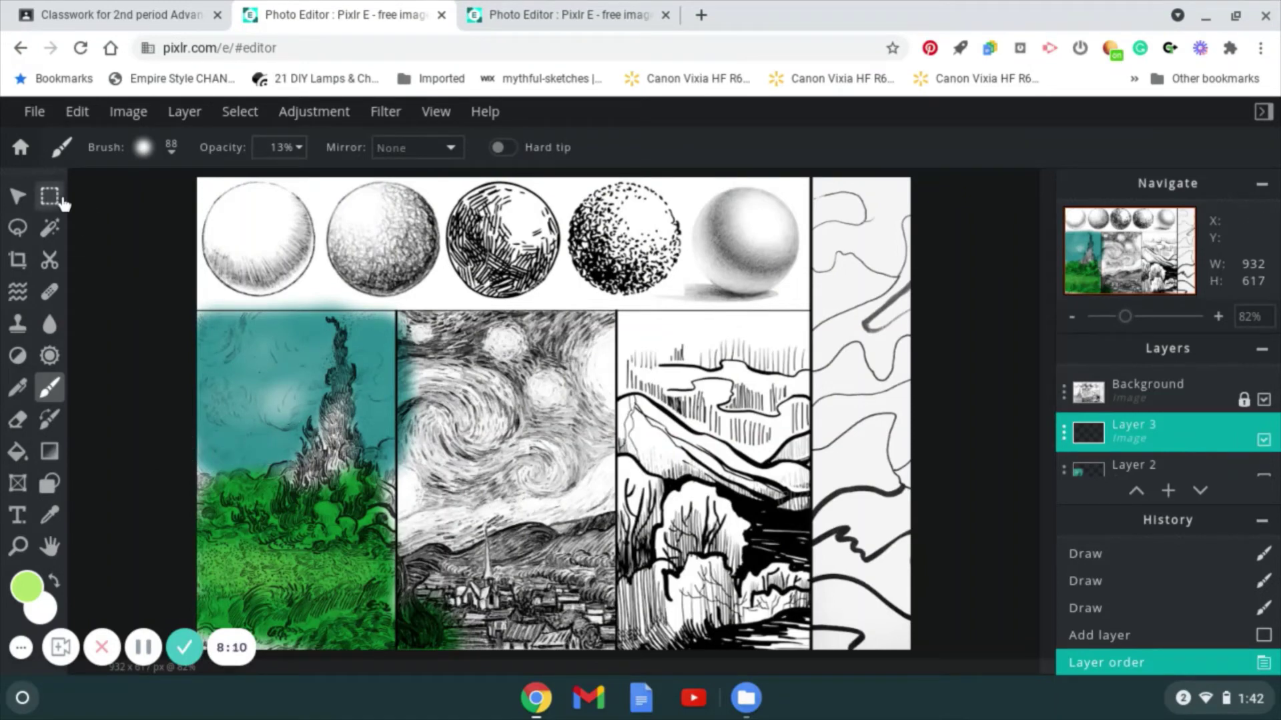
Step: Magic-wand three enclosed regions of the right sketch strip using the Background layer
left_click(51, 229)
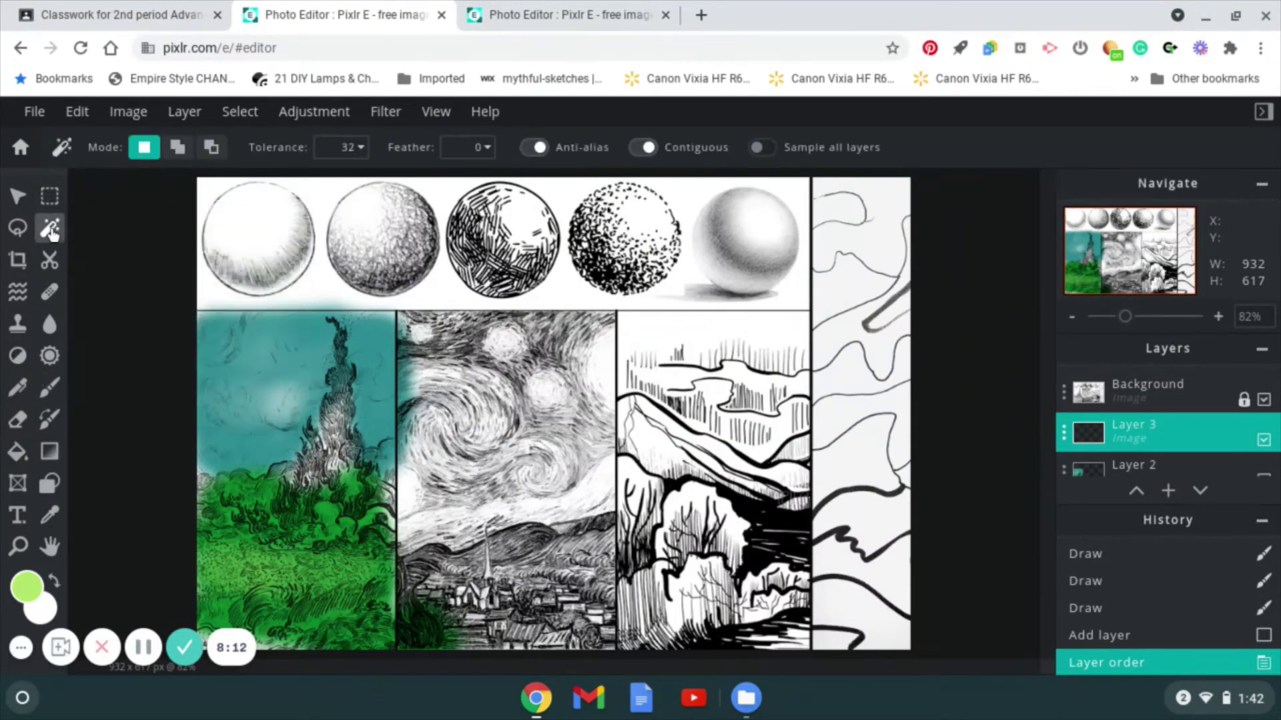
left_click(1174, 381)
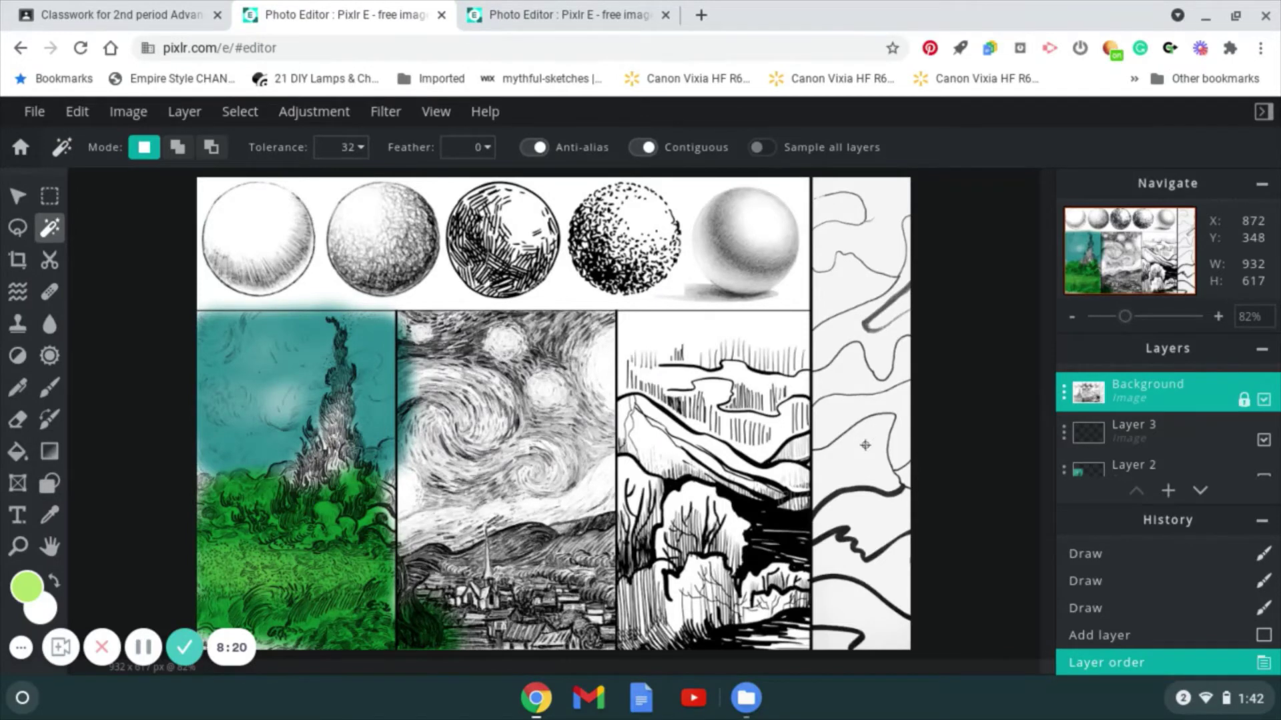
left_click(865, 445)
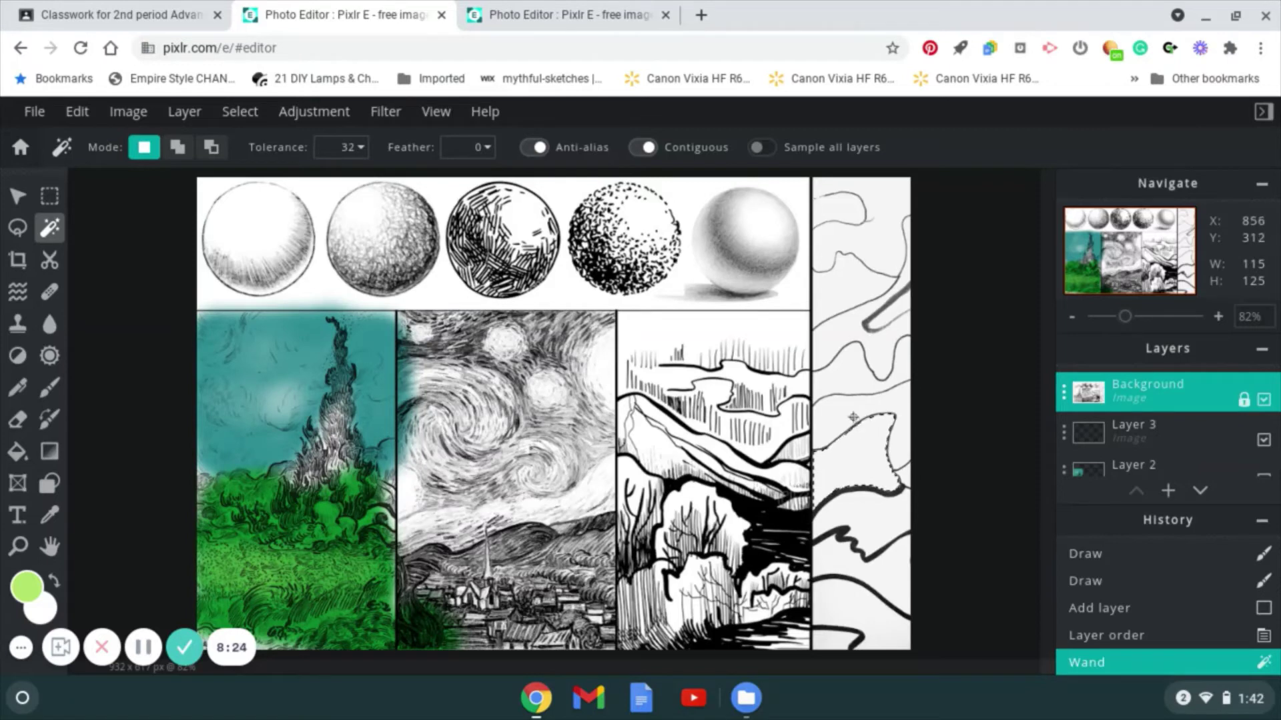
left_click(851, 416, "shift")
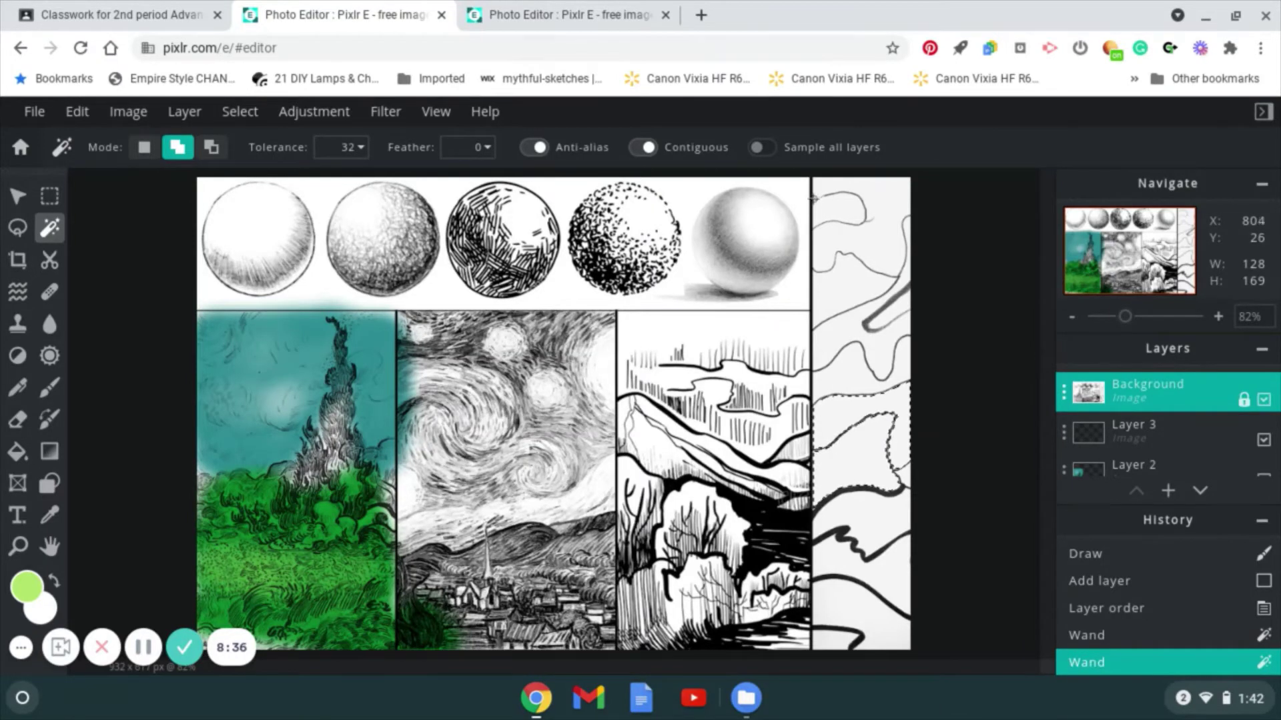
left_click(828, 208)
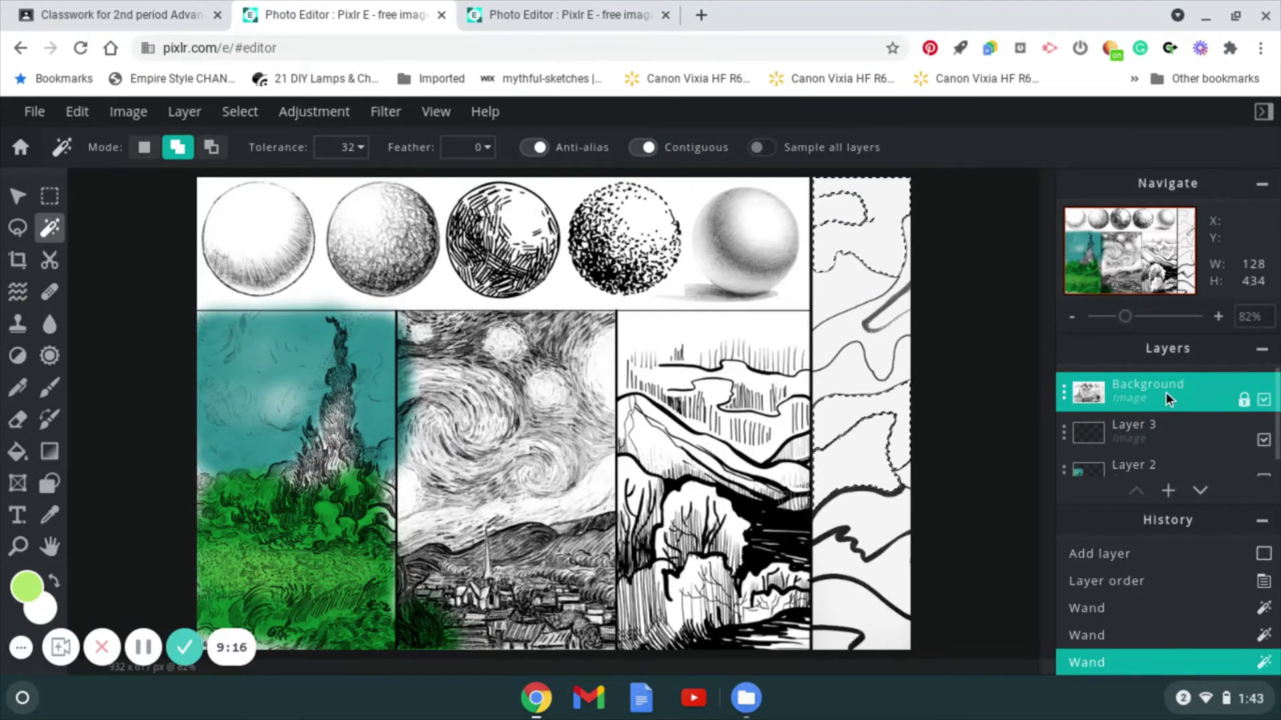
Step: Make Layer 3 the active layer and switch to the Paint Bucket for filling
key("shift")
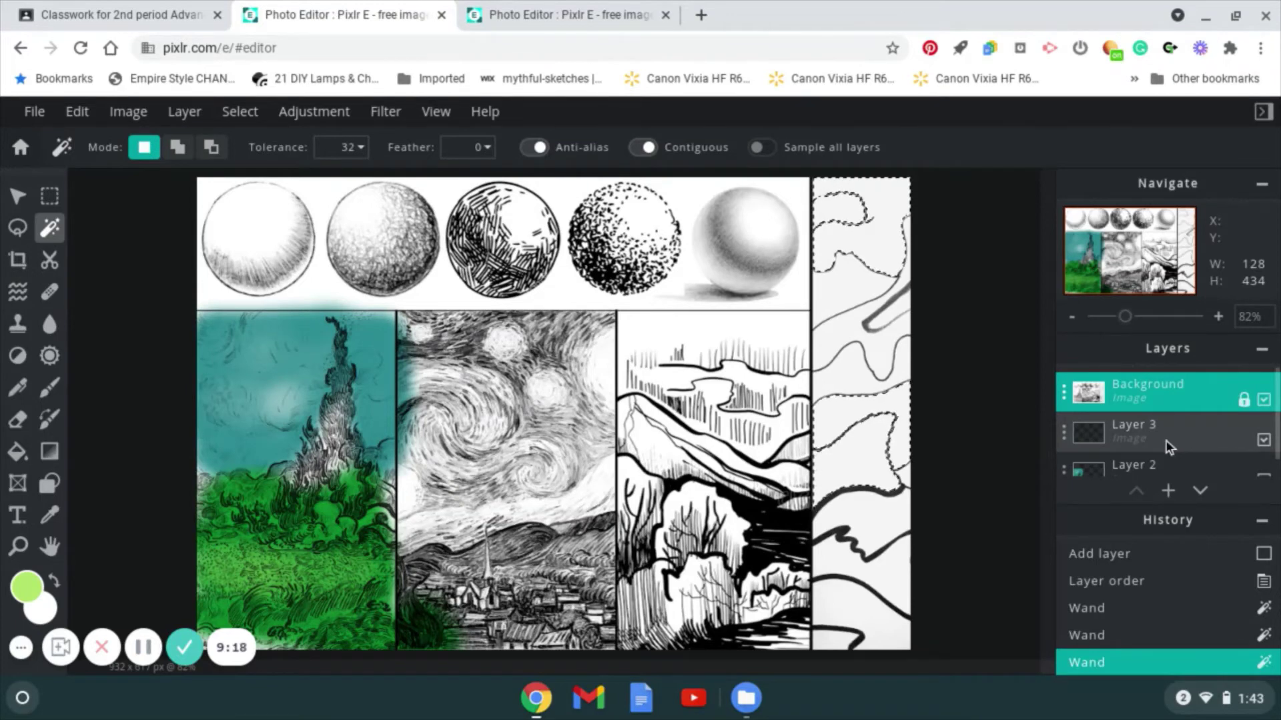
left_click(1167, 443)
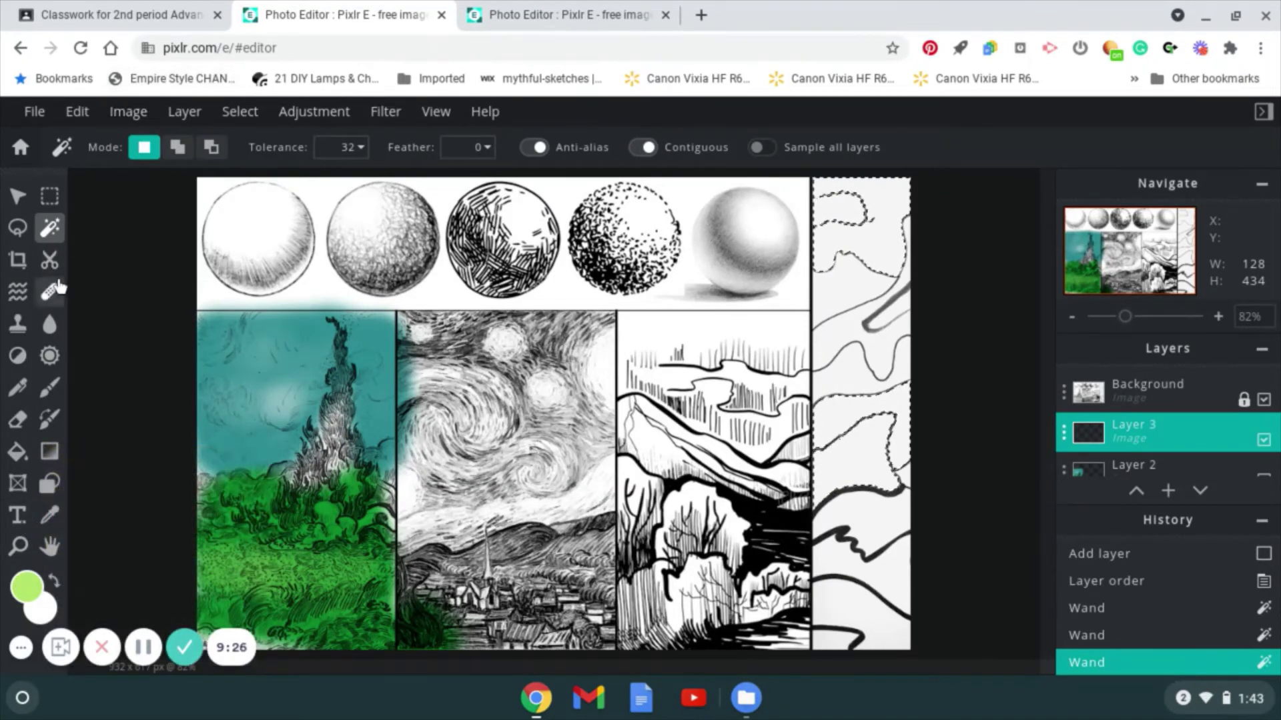
left_click(18, 453)
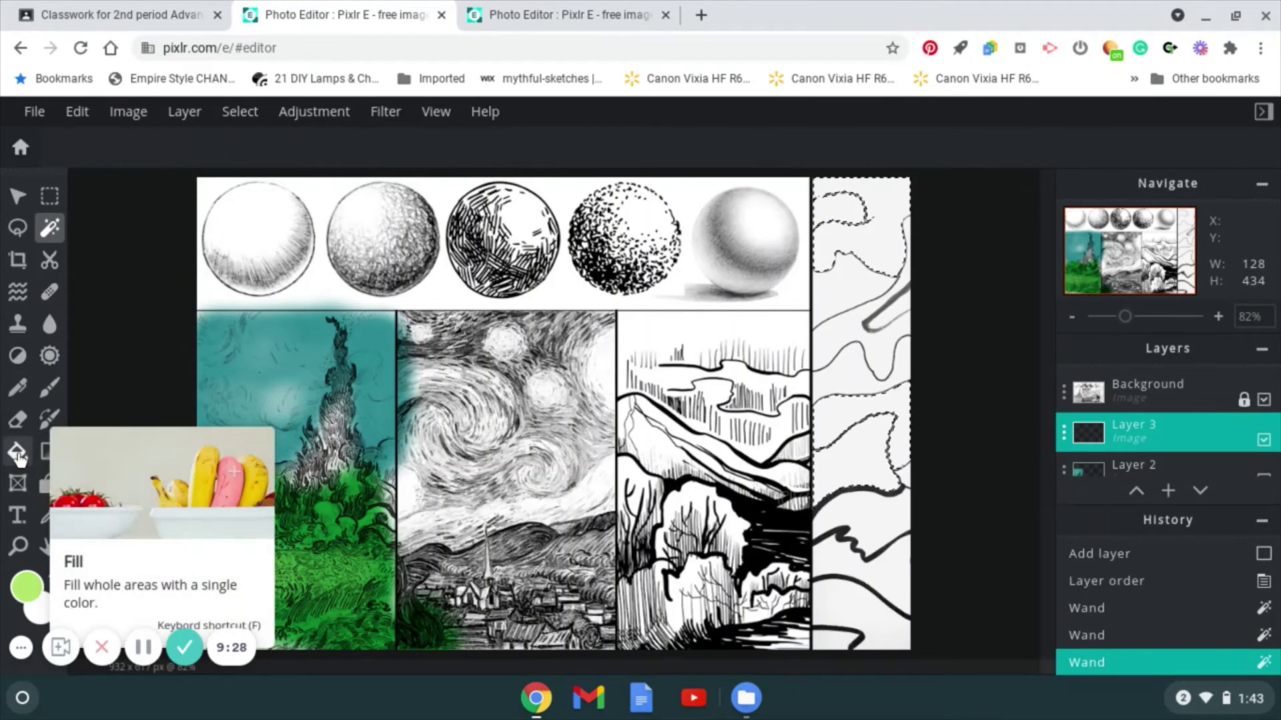
Step: Fill the selected regions with light green, then set the paint colour to deep blue #181FA0
left_click(881, 237)
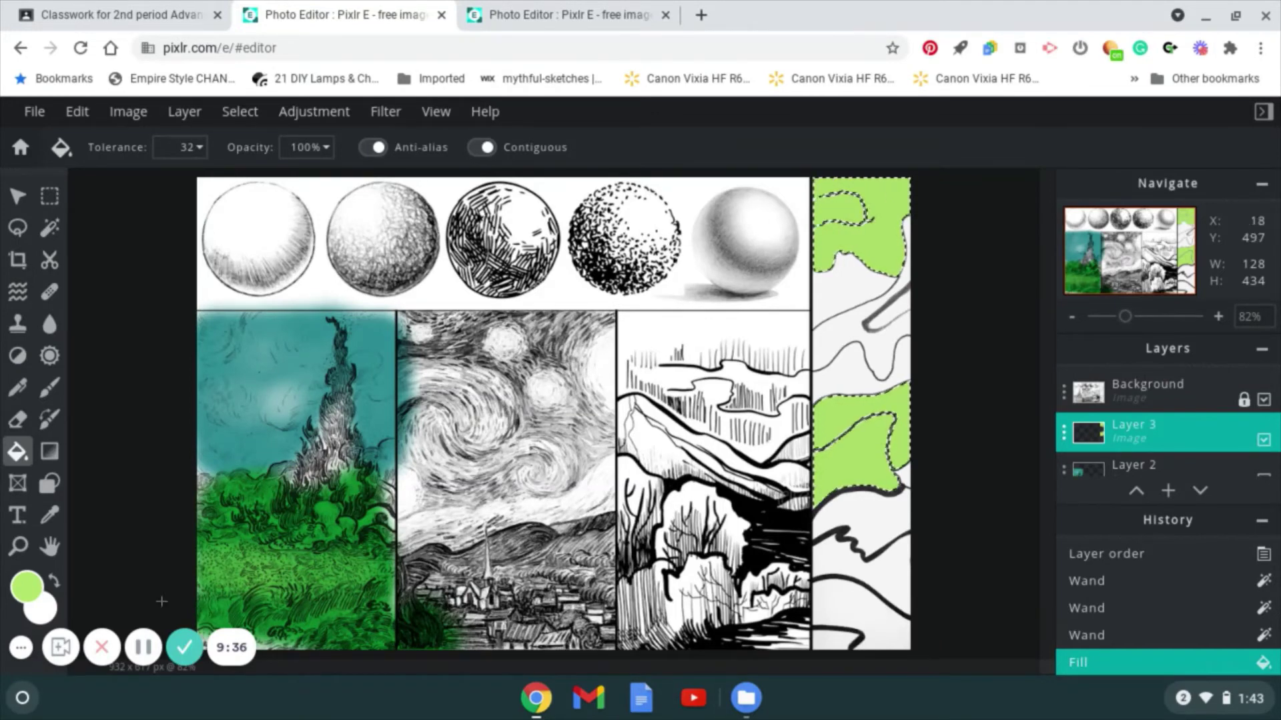
left_click(27, 594)
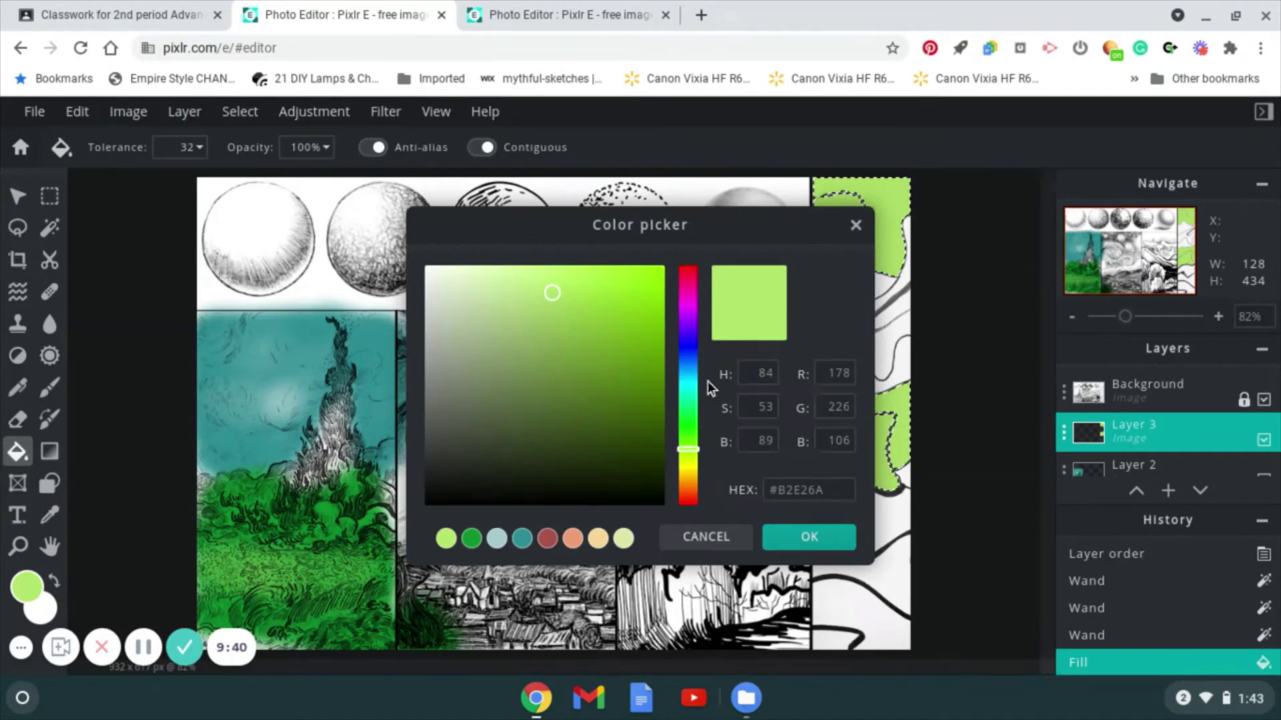
left_click(687, 348)
left_click(628, 355)
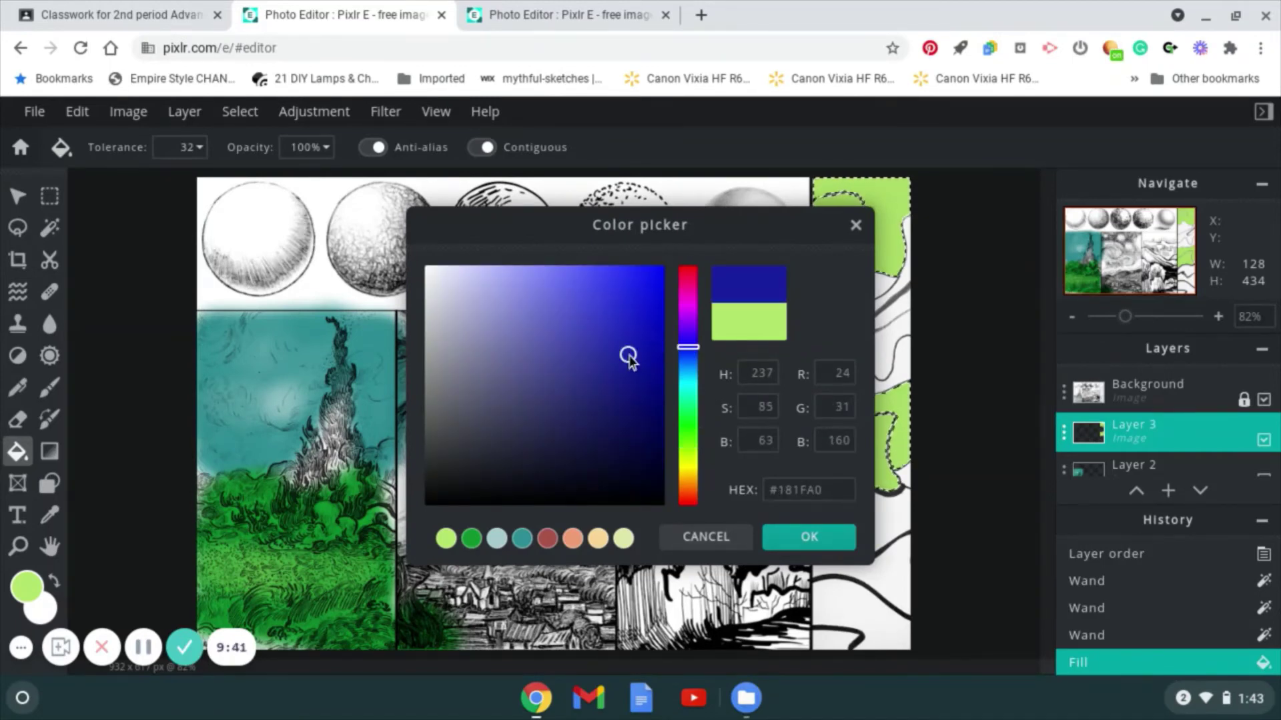
left_click(794, 546)
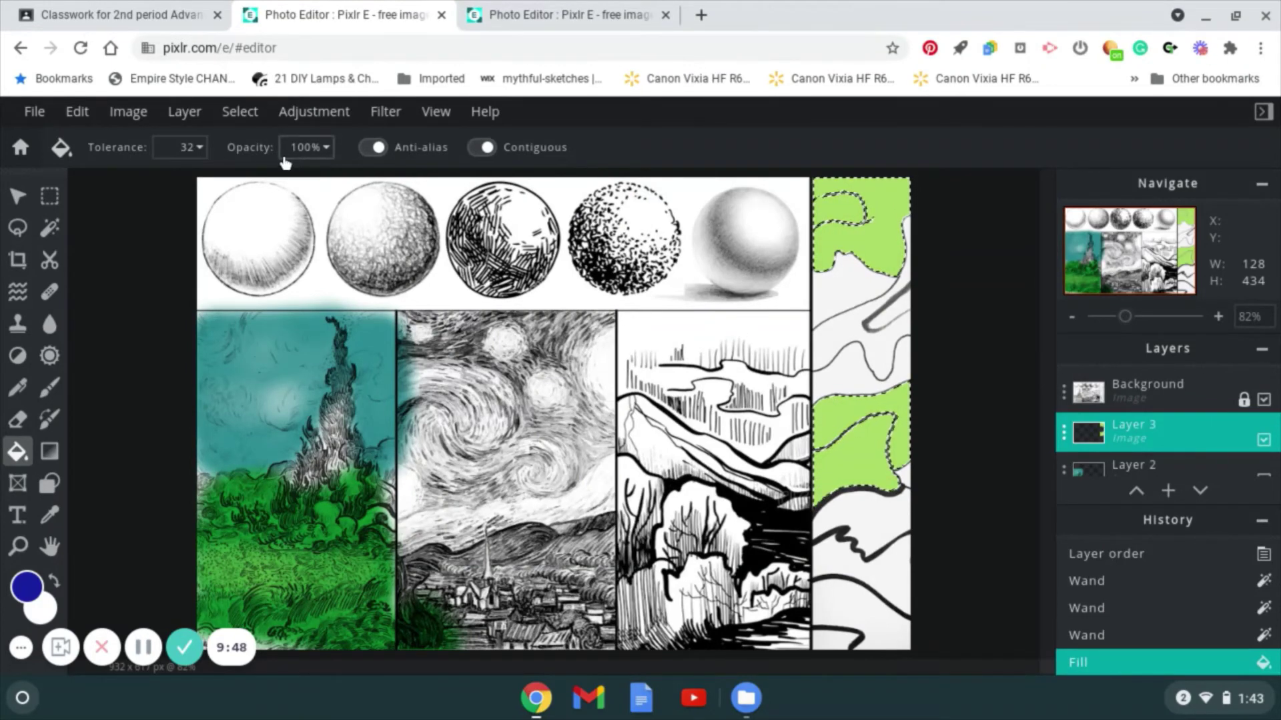
Step: Try a lower-opacity blue fill on the top region, then undo it
left_click(307, 148)
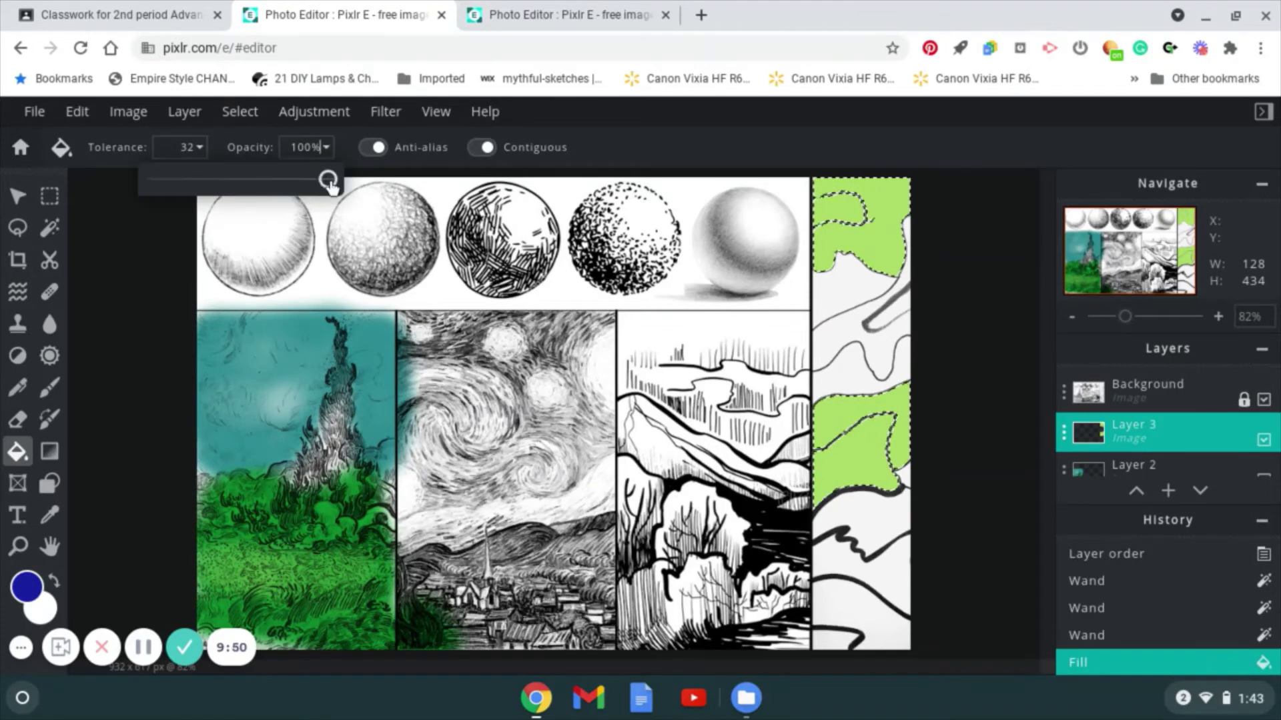
left_click_drag(329, 184, 197, 180)
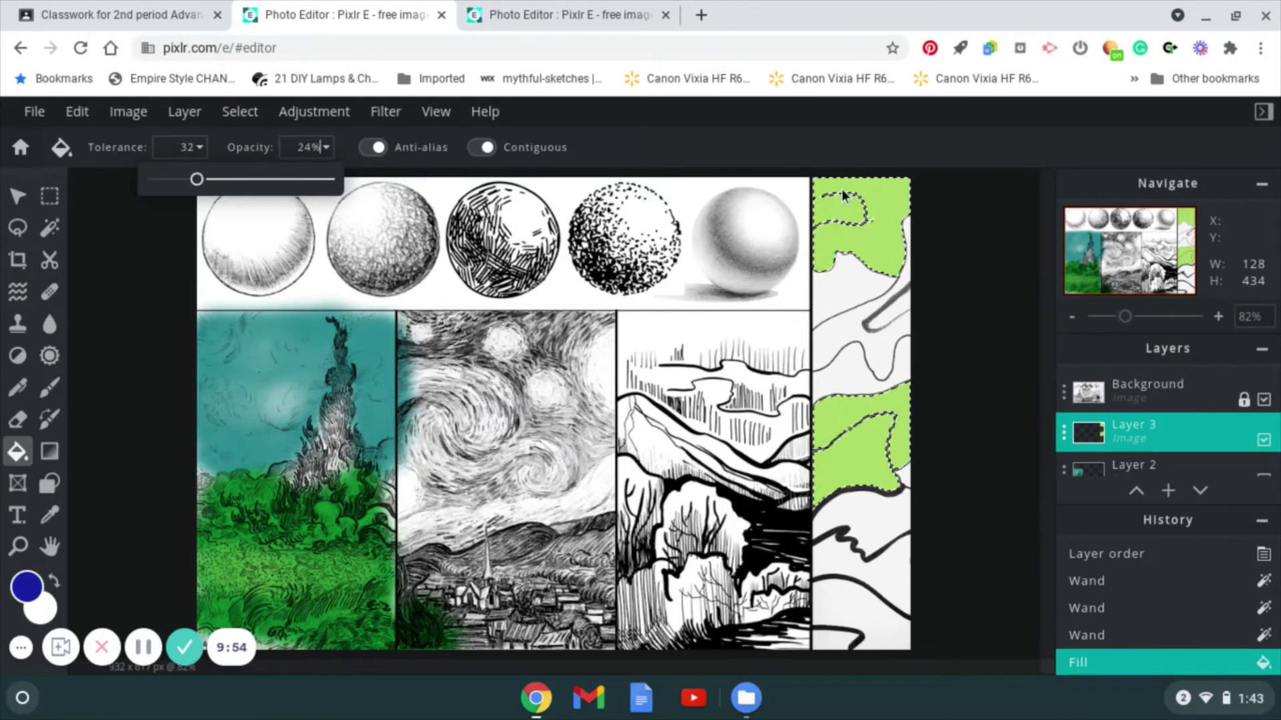
left_click(822, 257)
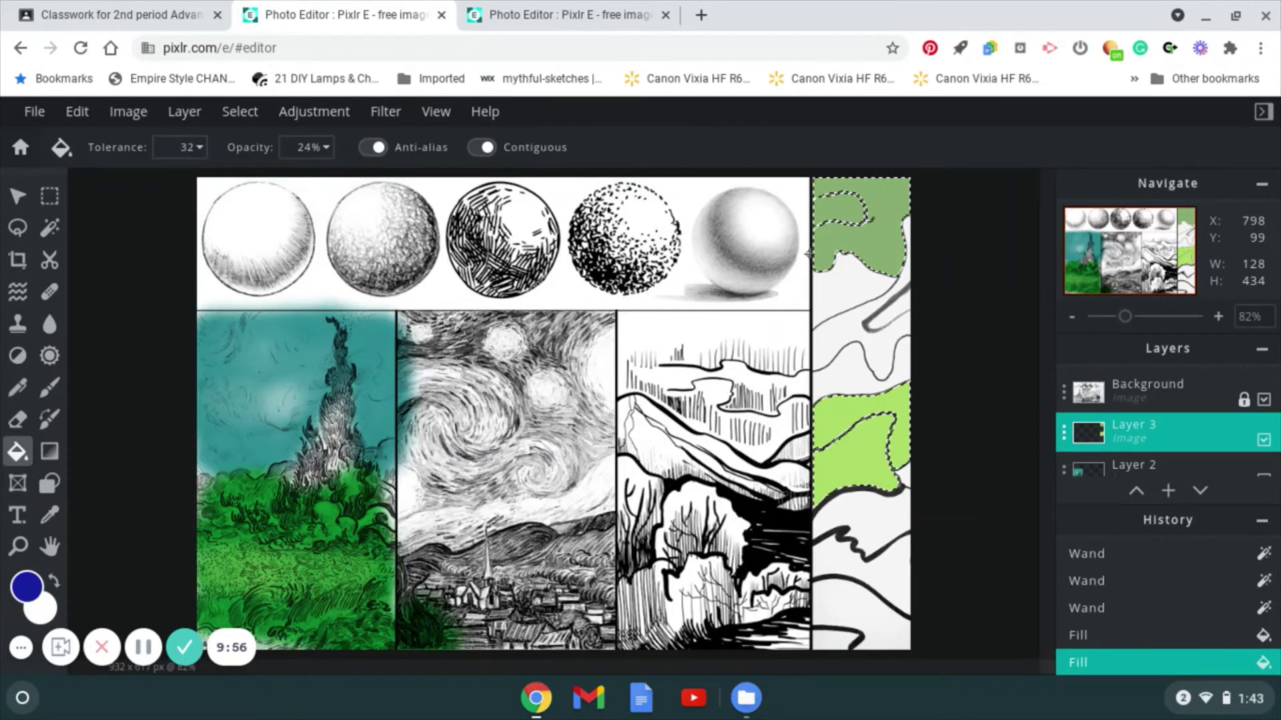
key("ctrl+z")
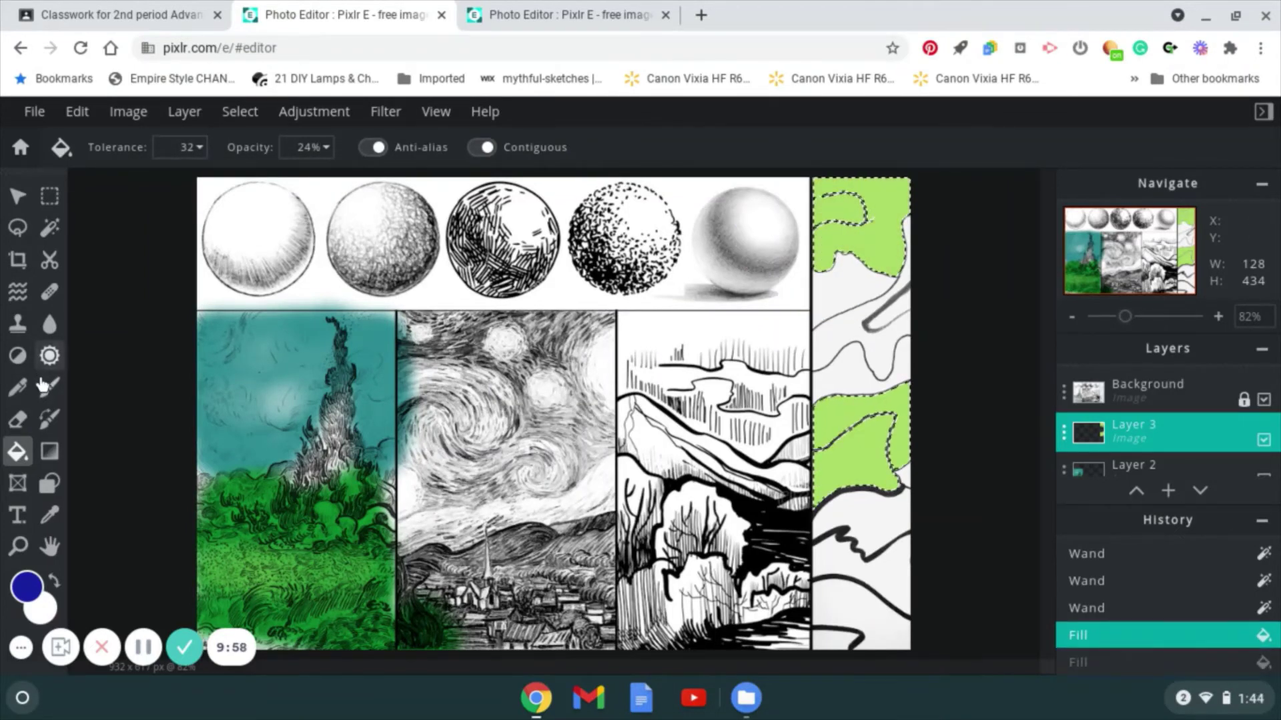
left_click(49, 387)
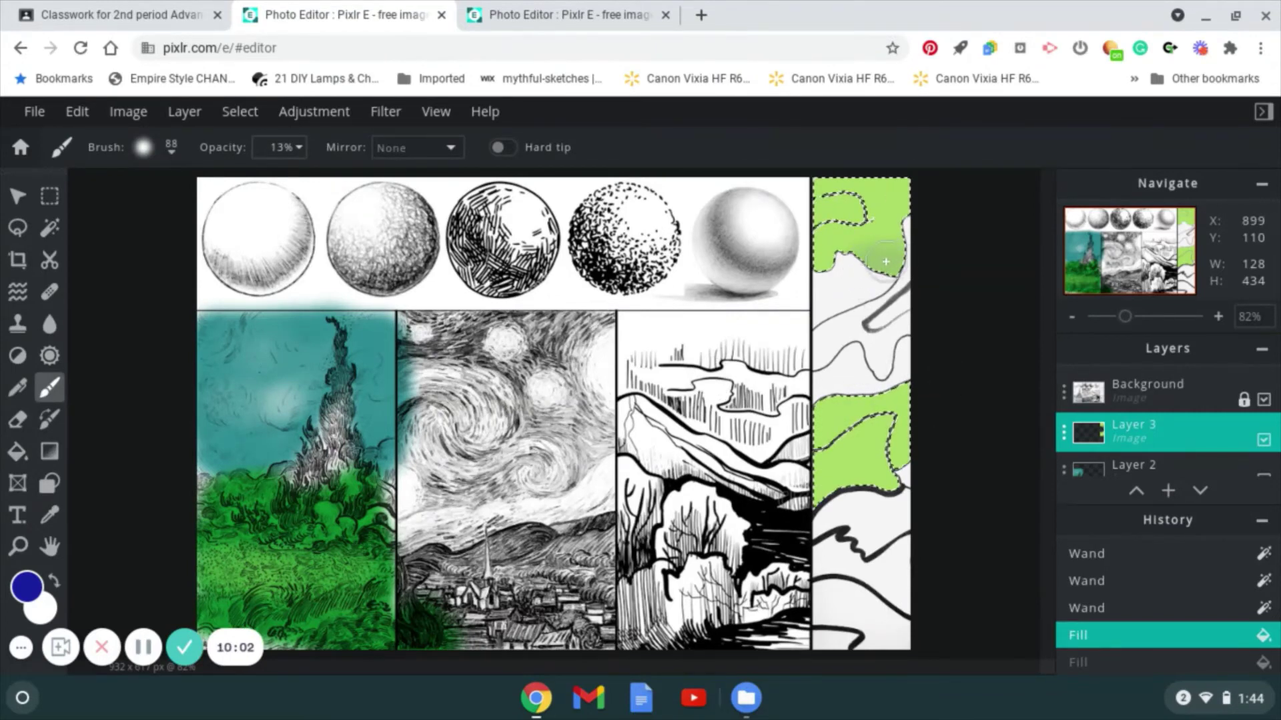
Step: Brush soft blue shading into the green regions, switching to darker blue #080D64 midway
mouse_move(885, 261)
left_mouse_down()
mouse_move(880, 246)
mouse_move(851, 248)
mouse_move(897, 240)
mouse_move(901, 186)
mouse_move(893, 252)
mouse_move(909, 194)
mouse_move(859, 263)
mouse_move(885, 295)
mouse_move(846, 209)
left_mouse_up()
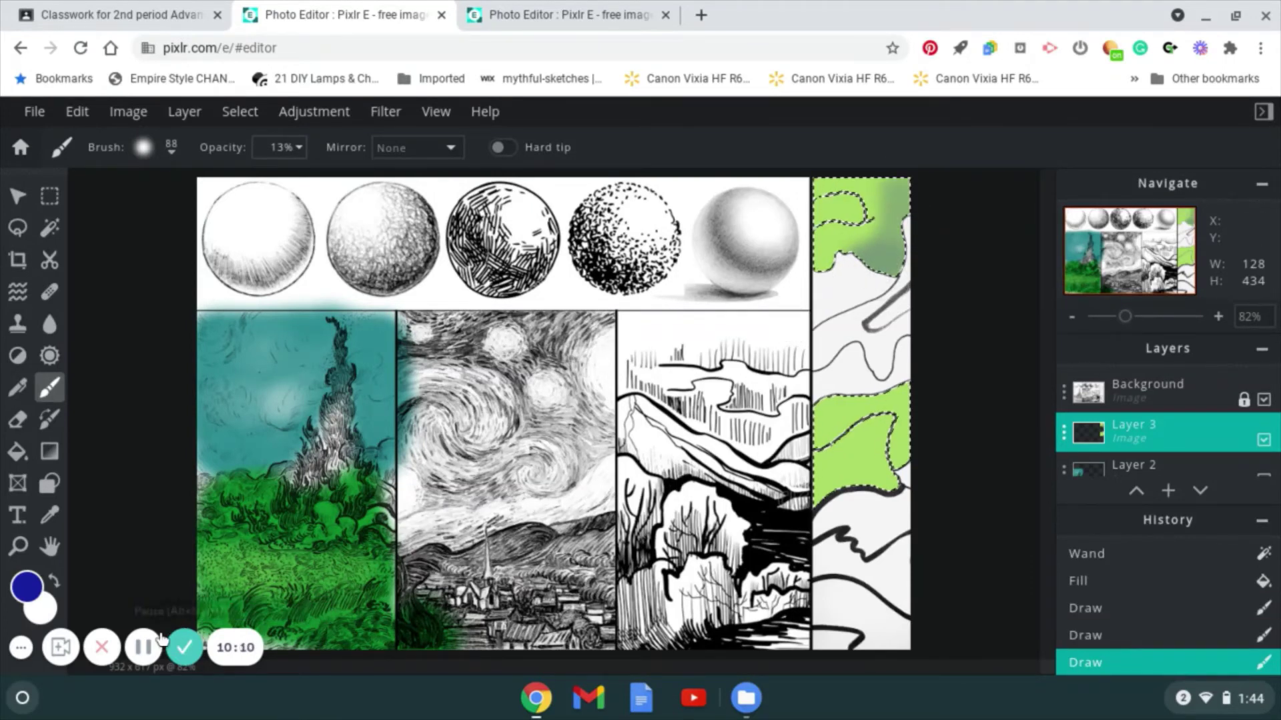
left_click(40, 585)
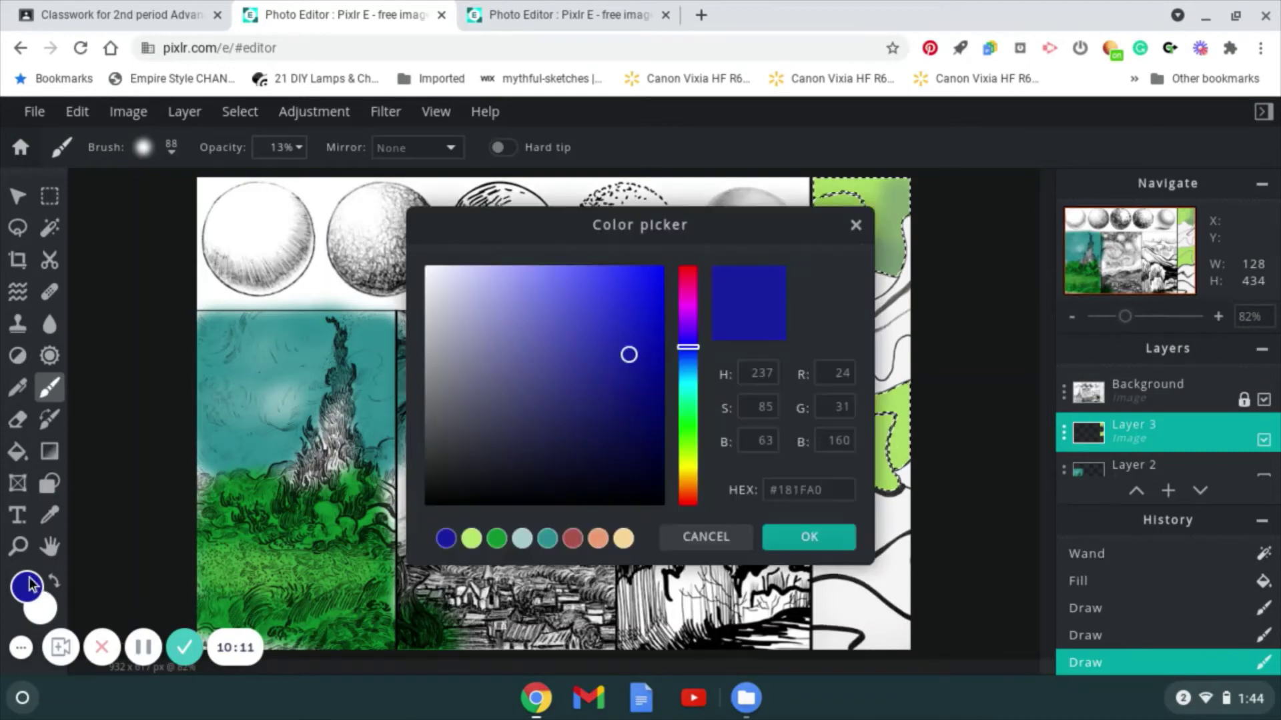
left_click(645, 412)
left_click(810, 537)
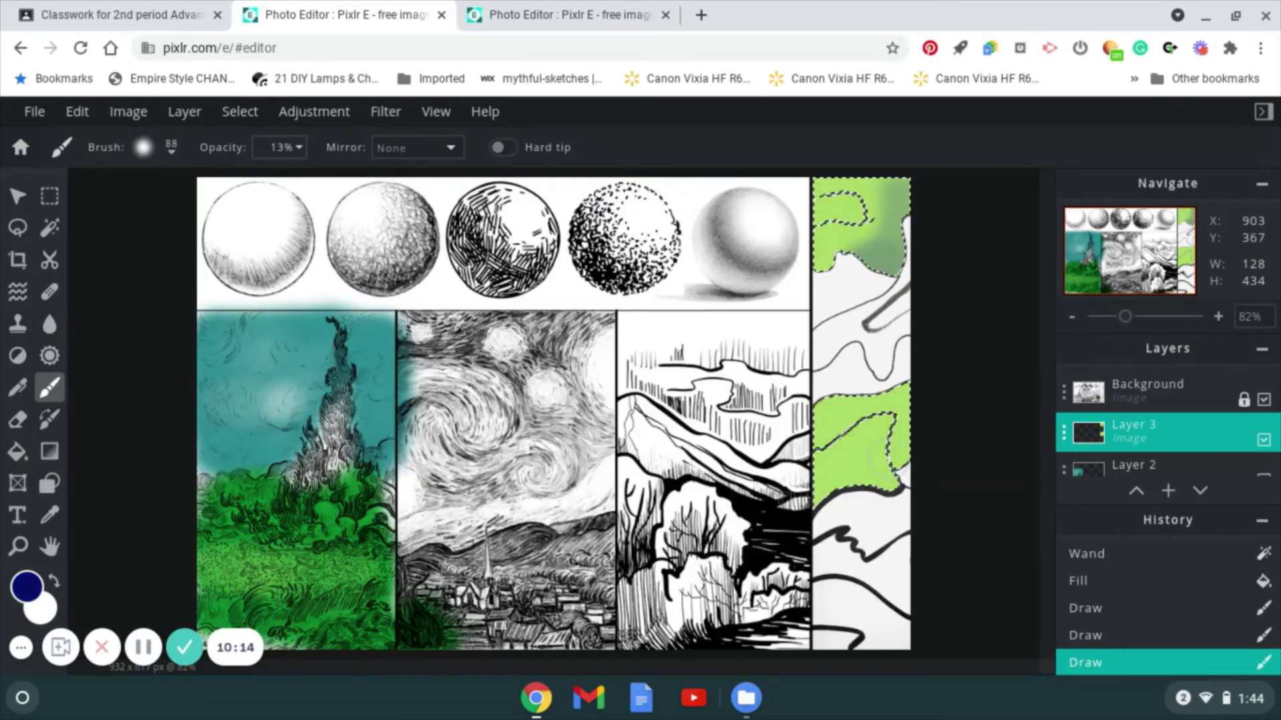
mouse_move(908, 254)
left_mouse_down()
mouse_move(864, 300)
mouse_move(883, 294)
mouse_move(880, 278)
mouse_move(884, 295)
mouse_move(867, 294)
mouse_move(873, 253)
mouse_move(873, 273)
left_mouse_up()
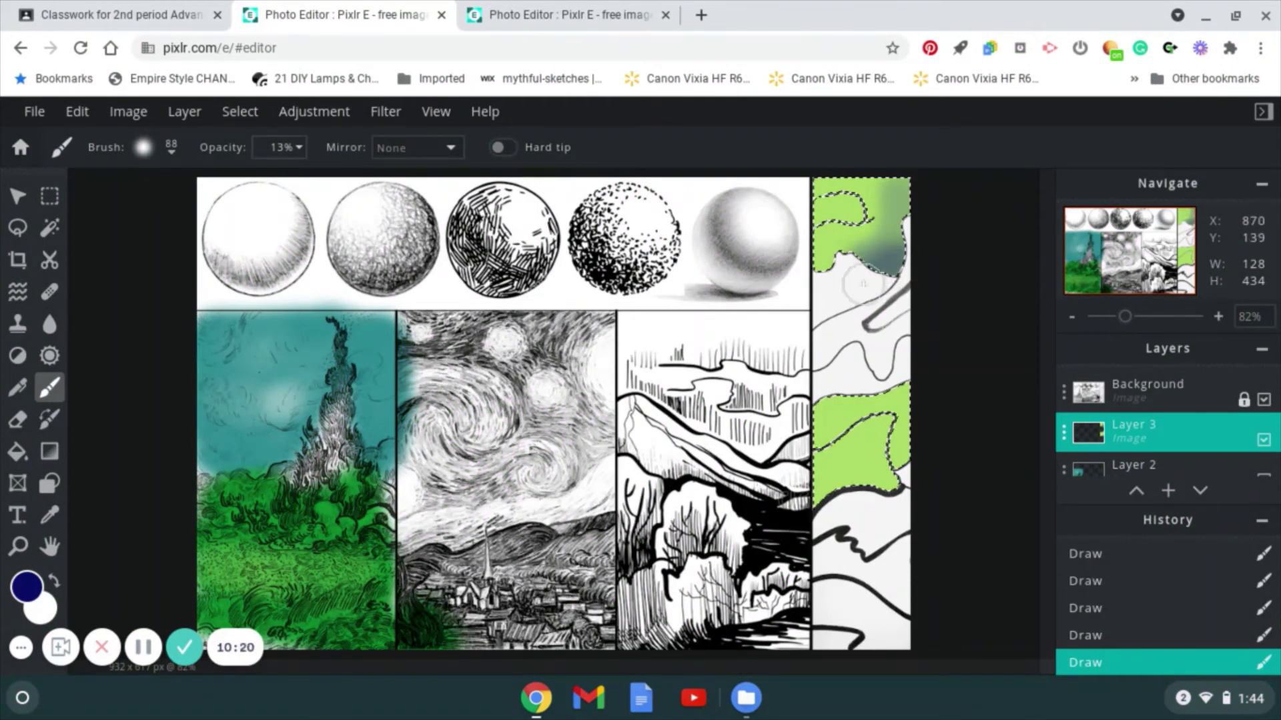
left_click_drag(826, 397, 827, 442)
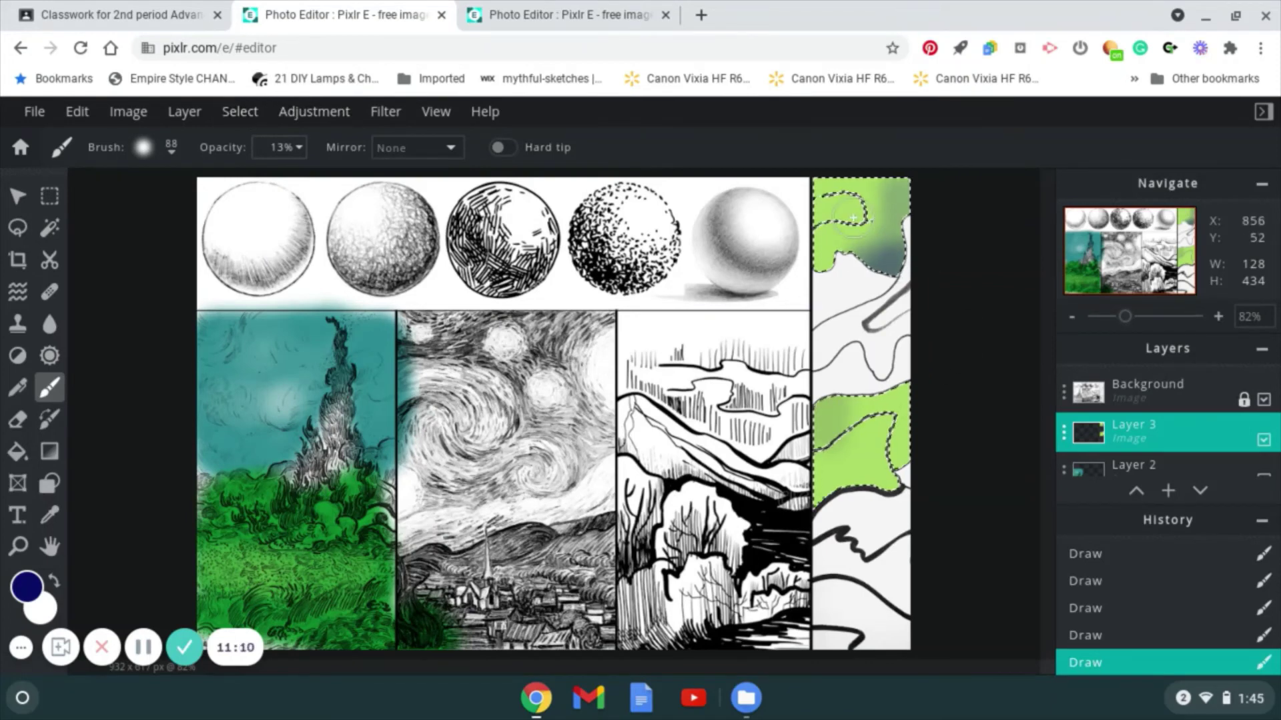
left_click(247, 120)
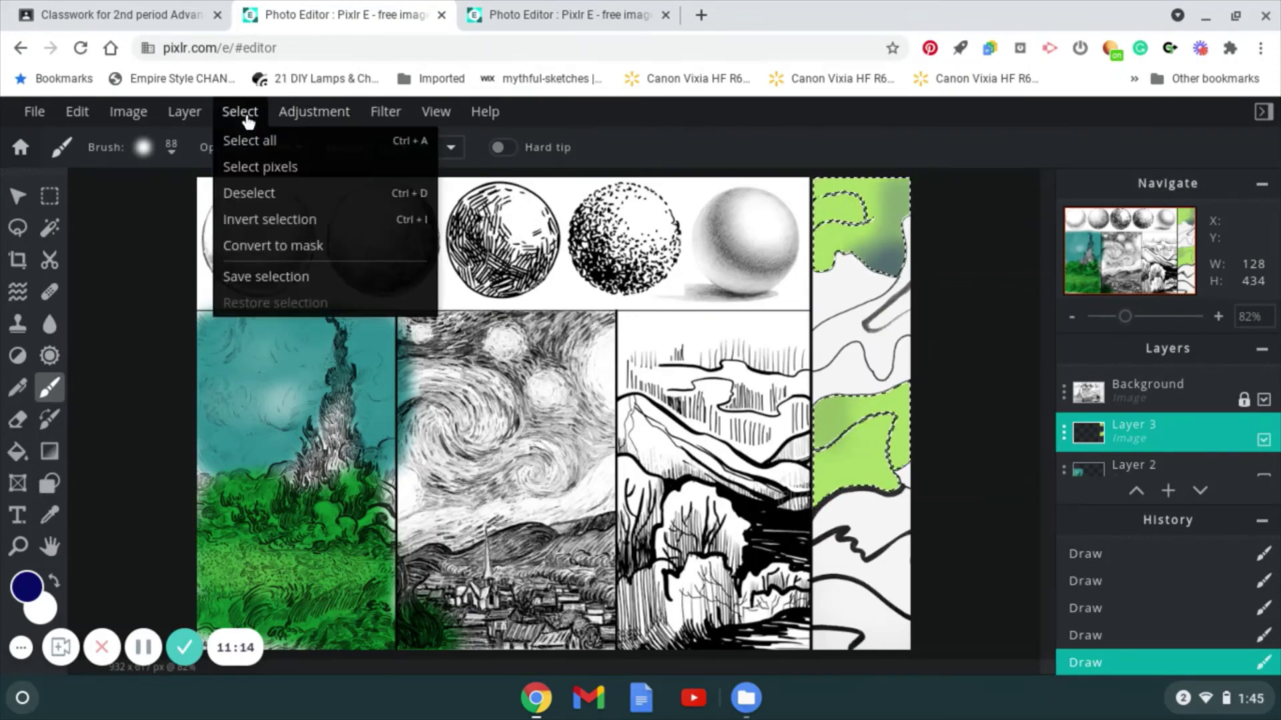
Step: Deselect to clear the outlines around the shaded green regions
left_click(256, 195)
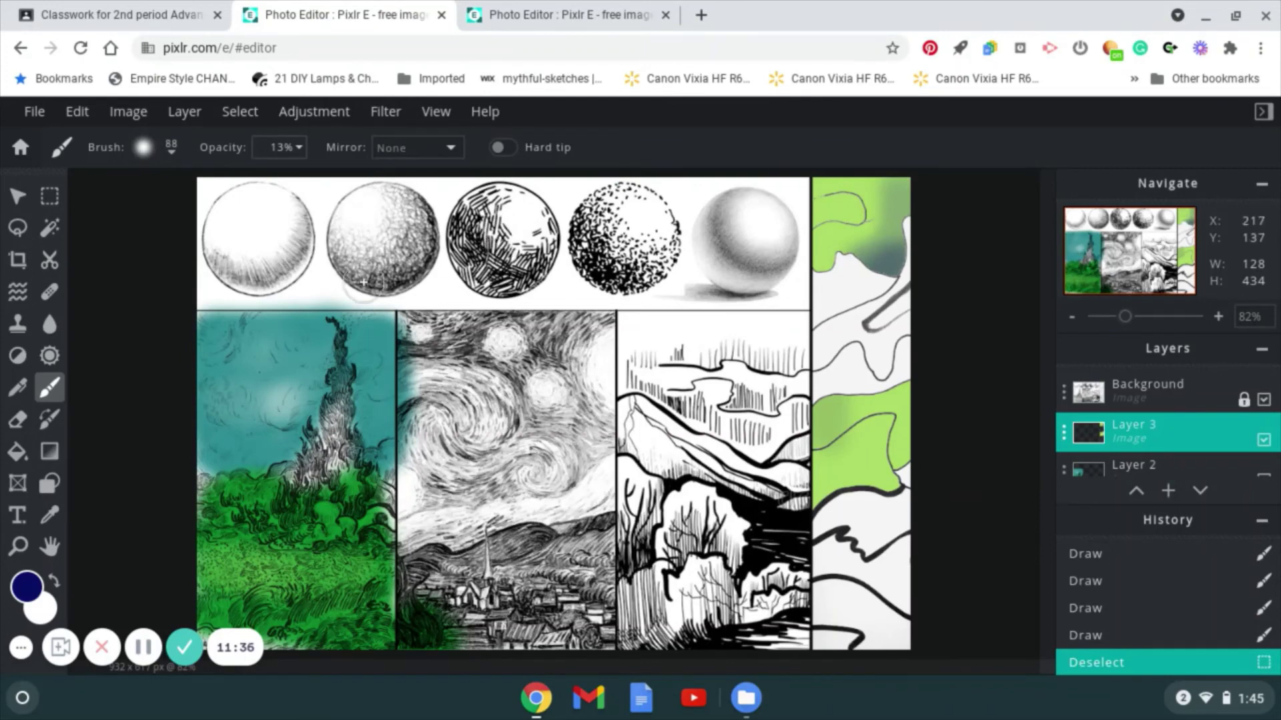
left_click(48, 230)
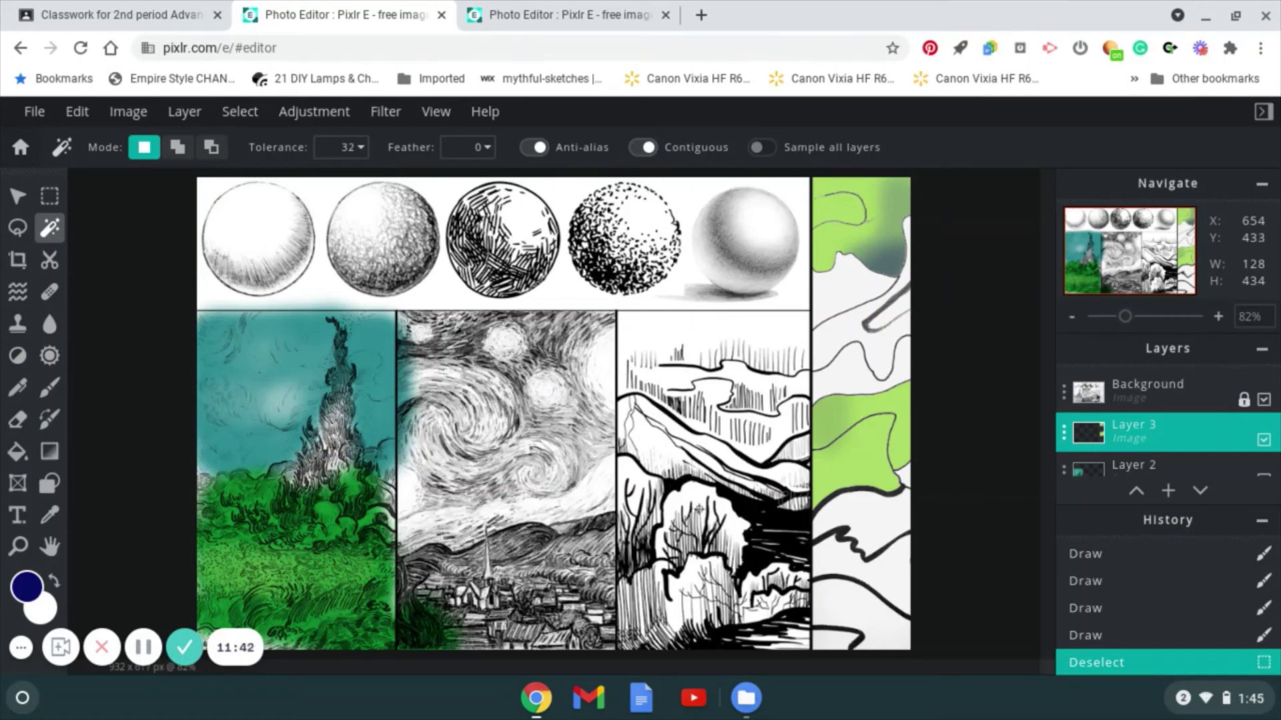
Step: Undo a stray wand selection, then on Background wand-select the tree, mountain hatching and a bush
left_click(834, 447)
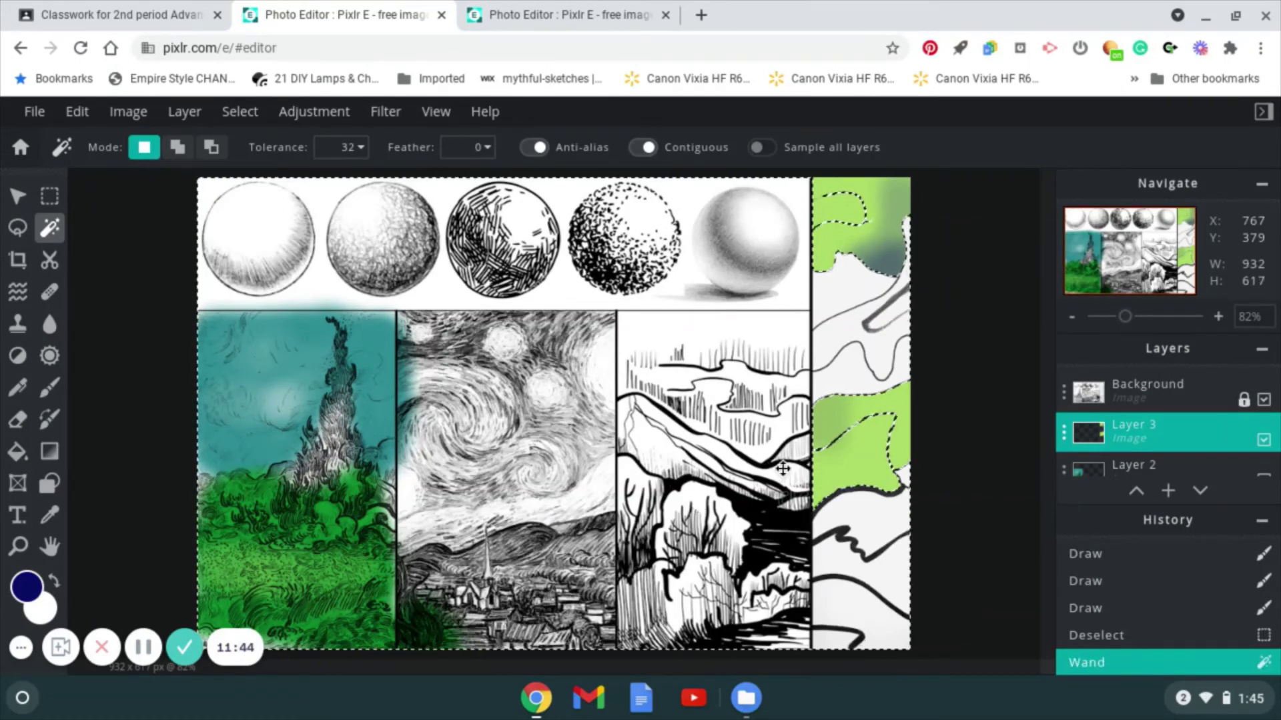
key("ctrl+z")
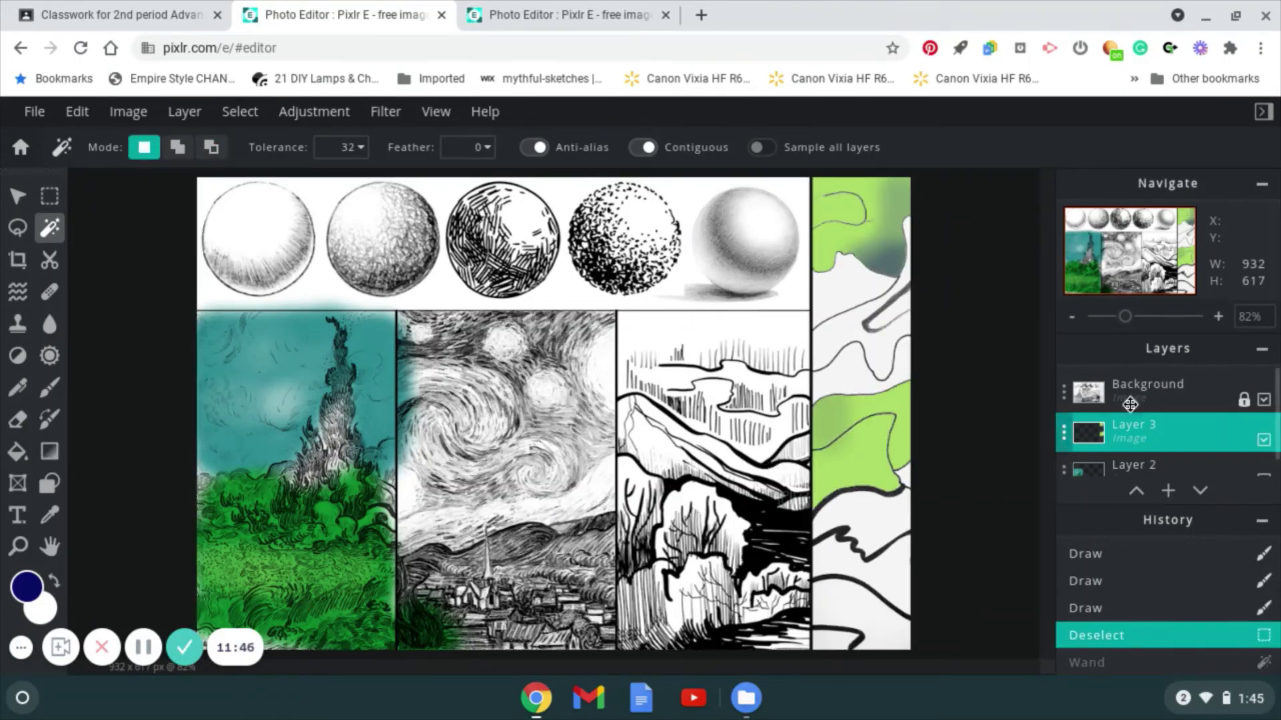
left_click(1171, 392)
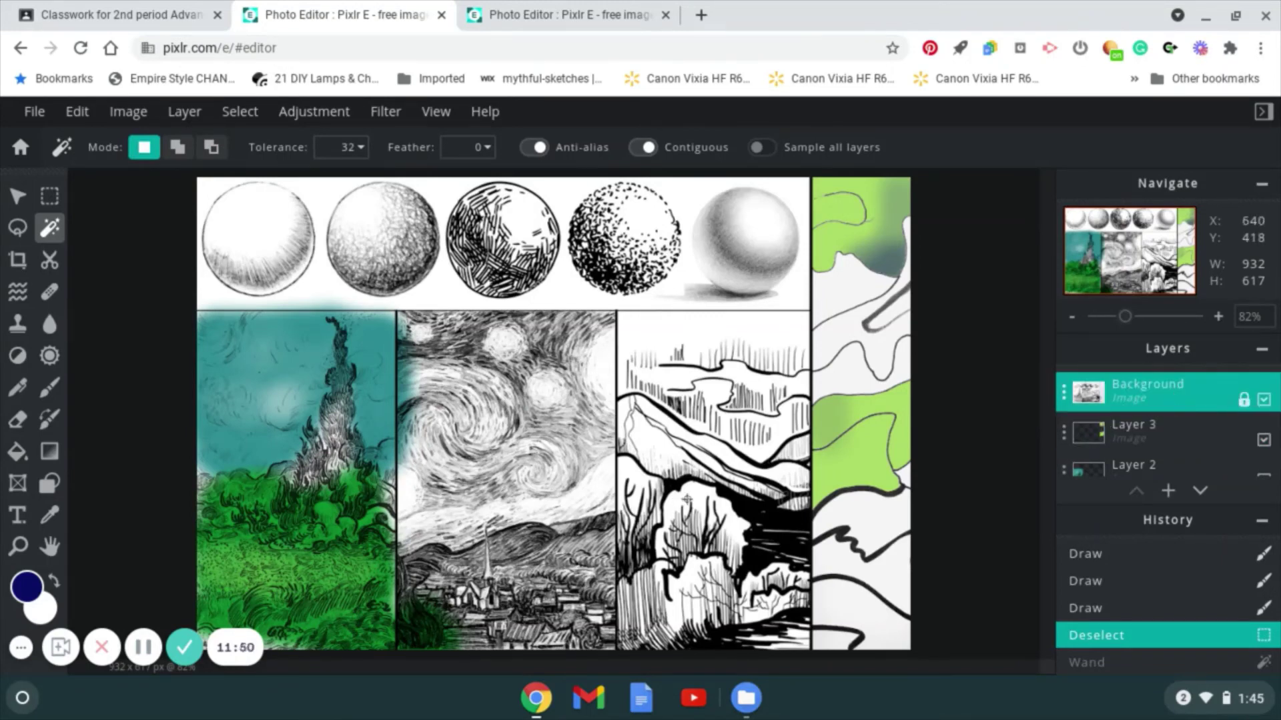
left_click(695, 497)
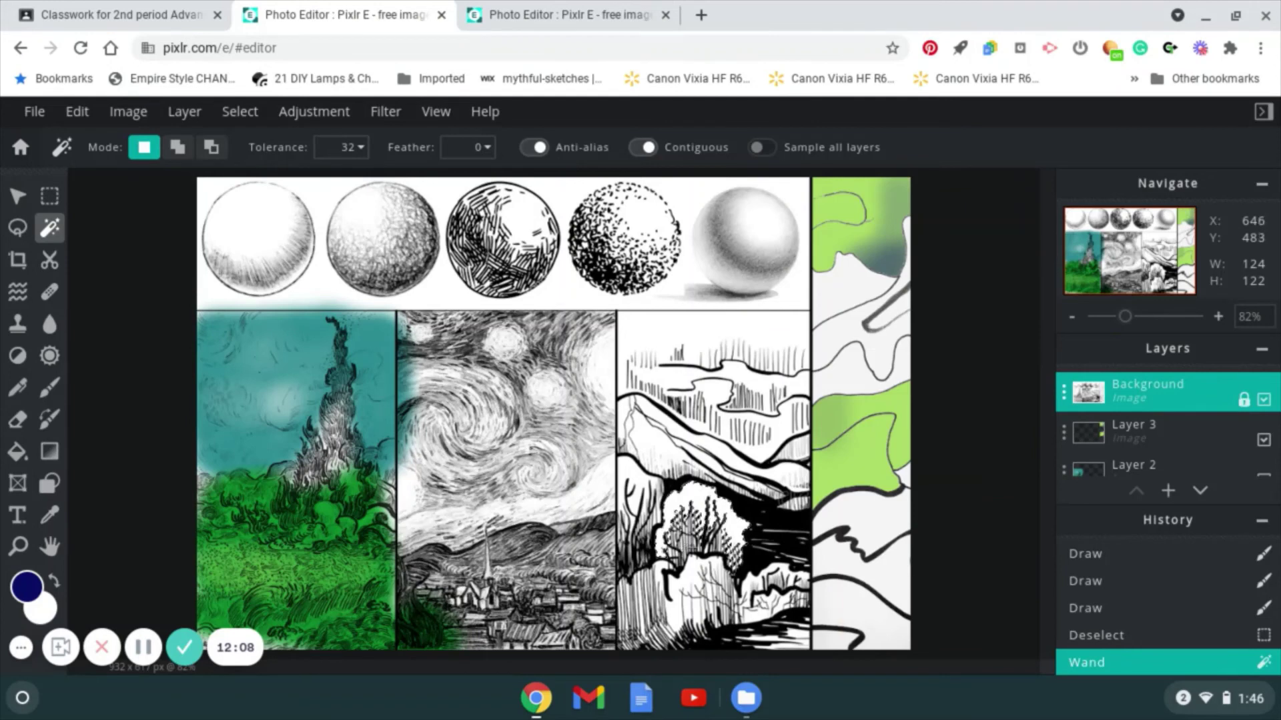
left_click(779, 434)
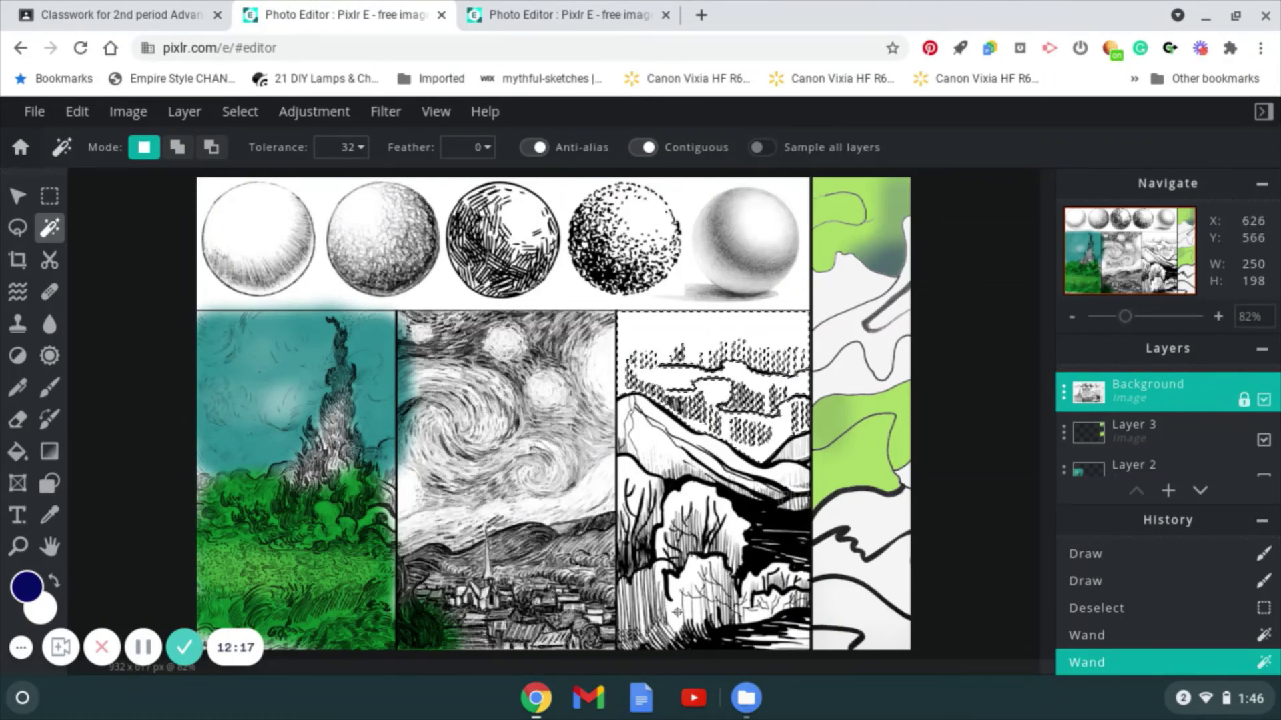
left_click(676, 610)
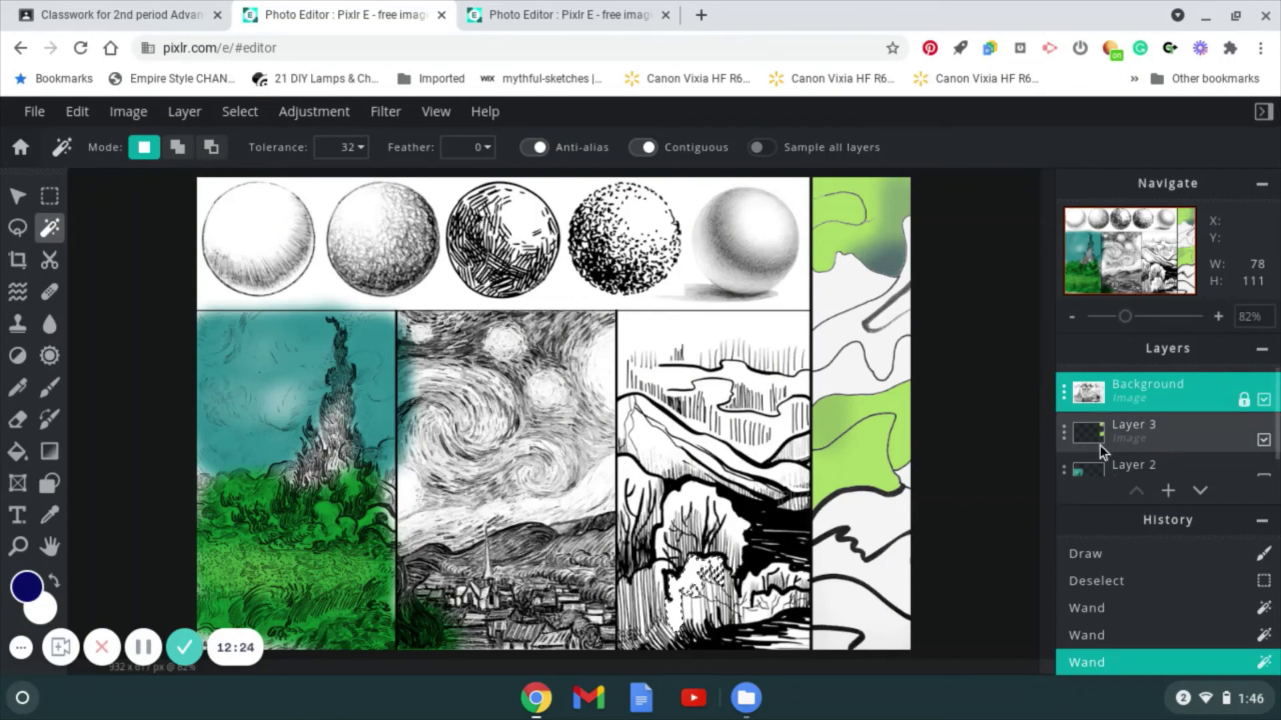
Step: Add an empty Layer 4, move it below Background, and switch to the Brush tool
left_click(1171, 491)
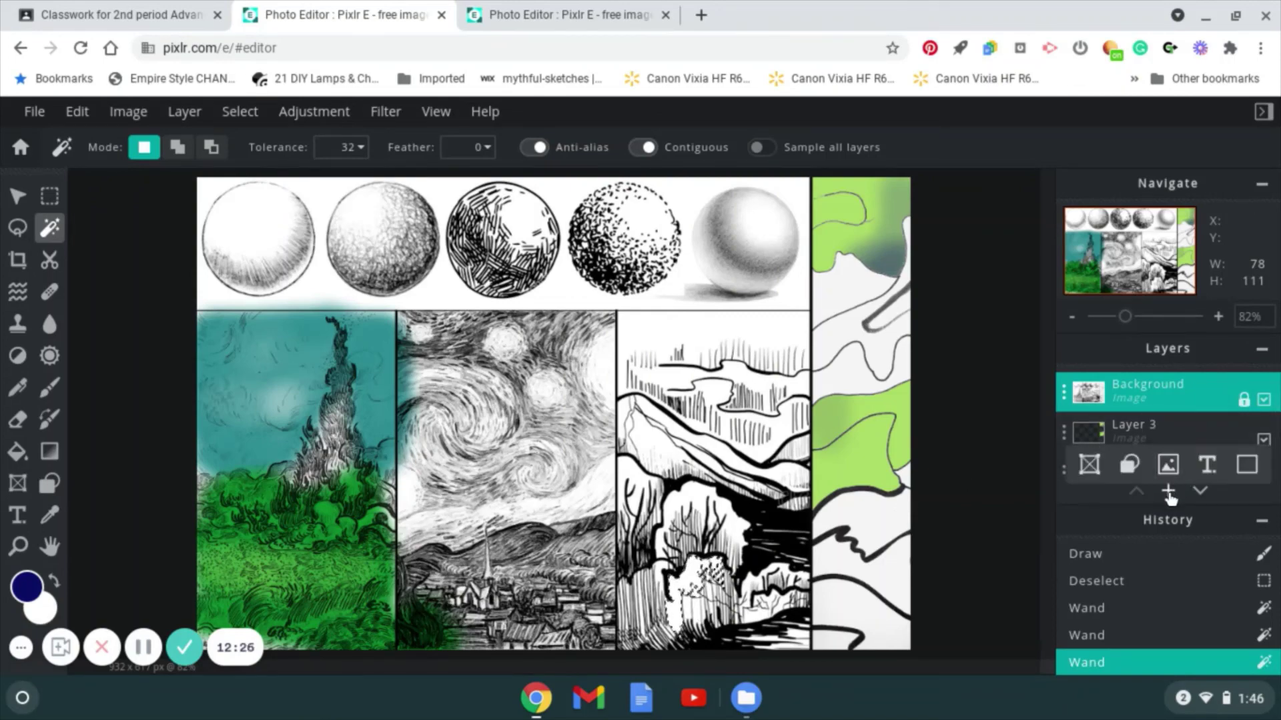
left_click(1167, 492)
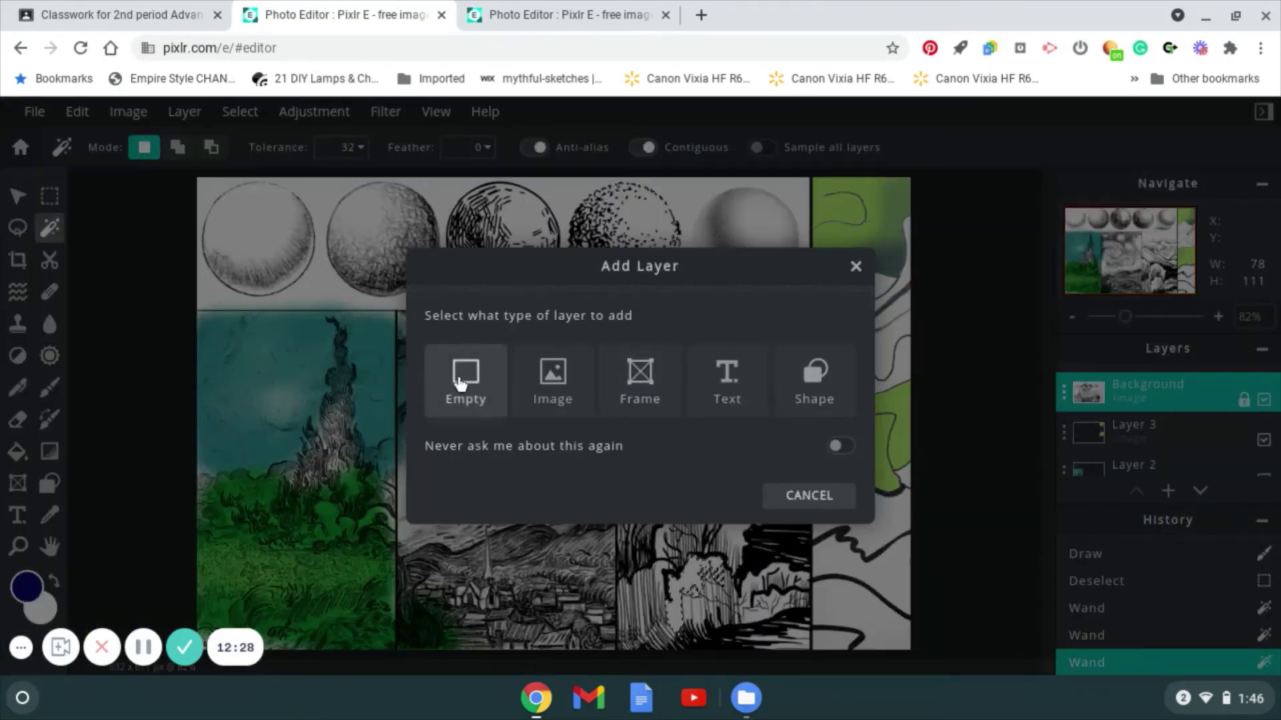
left_click(461, 379)
left_click_drag(1158, 378, 1163, 447)
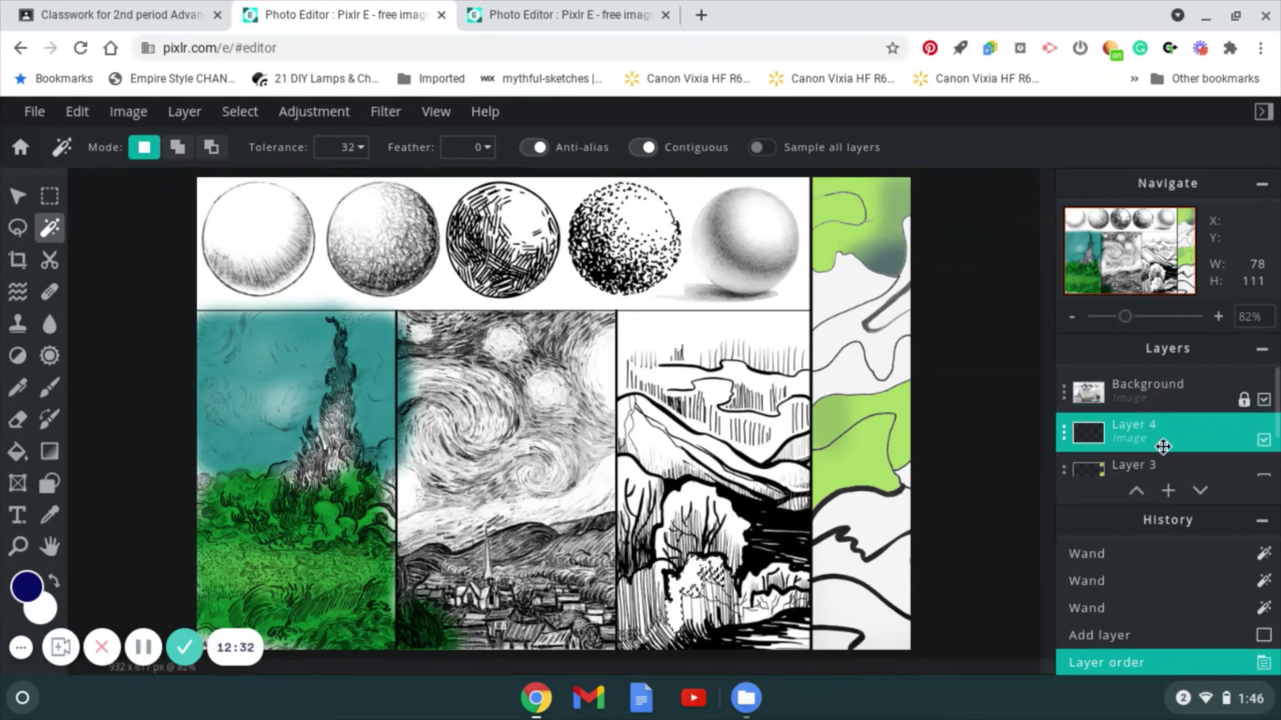
left_click(49, 387)
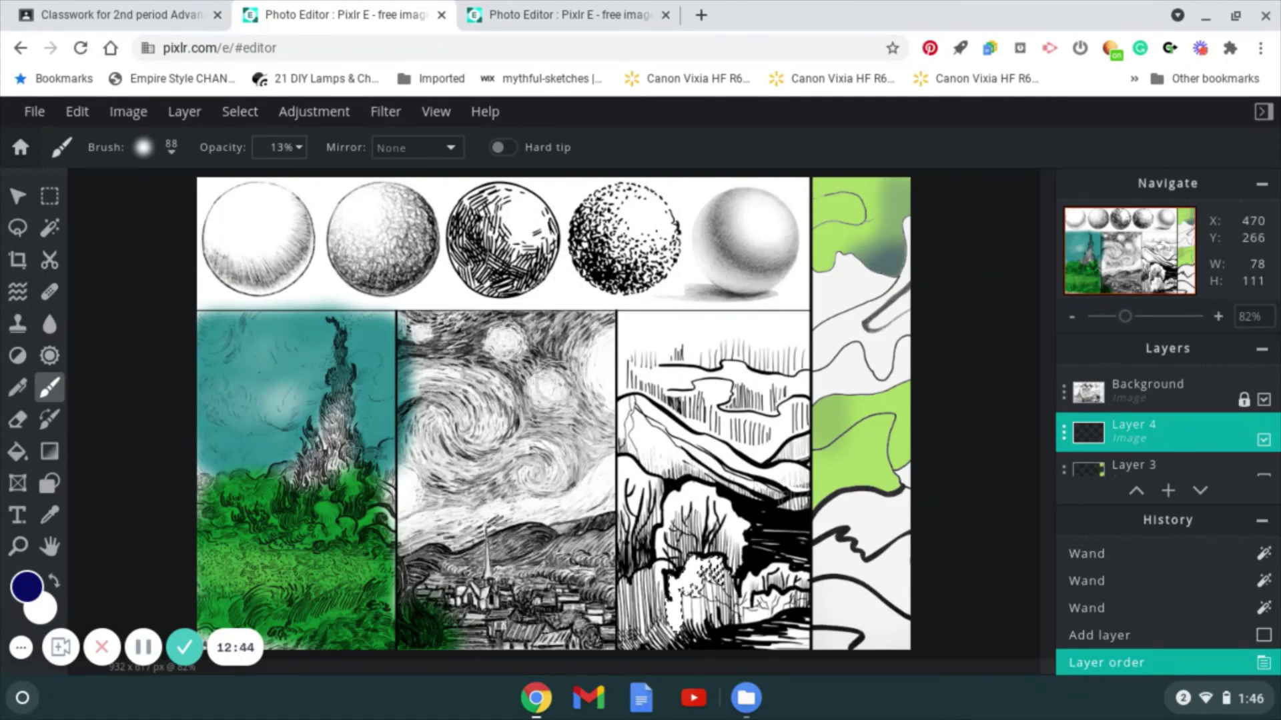
Step: Select the whole canvas, raise brush opacity from 13% to 91%, and paint a dark-blue stroke over Starry Night
left_click(551, 388)
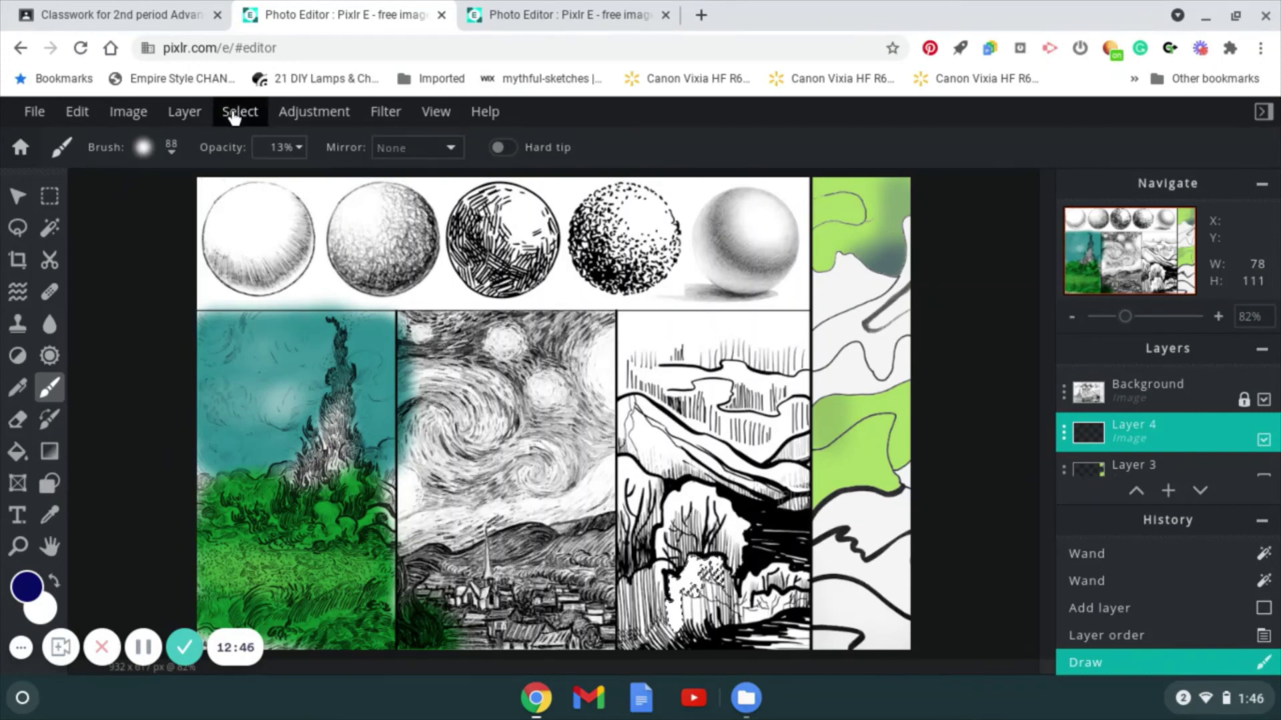
left_click(234, 113)
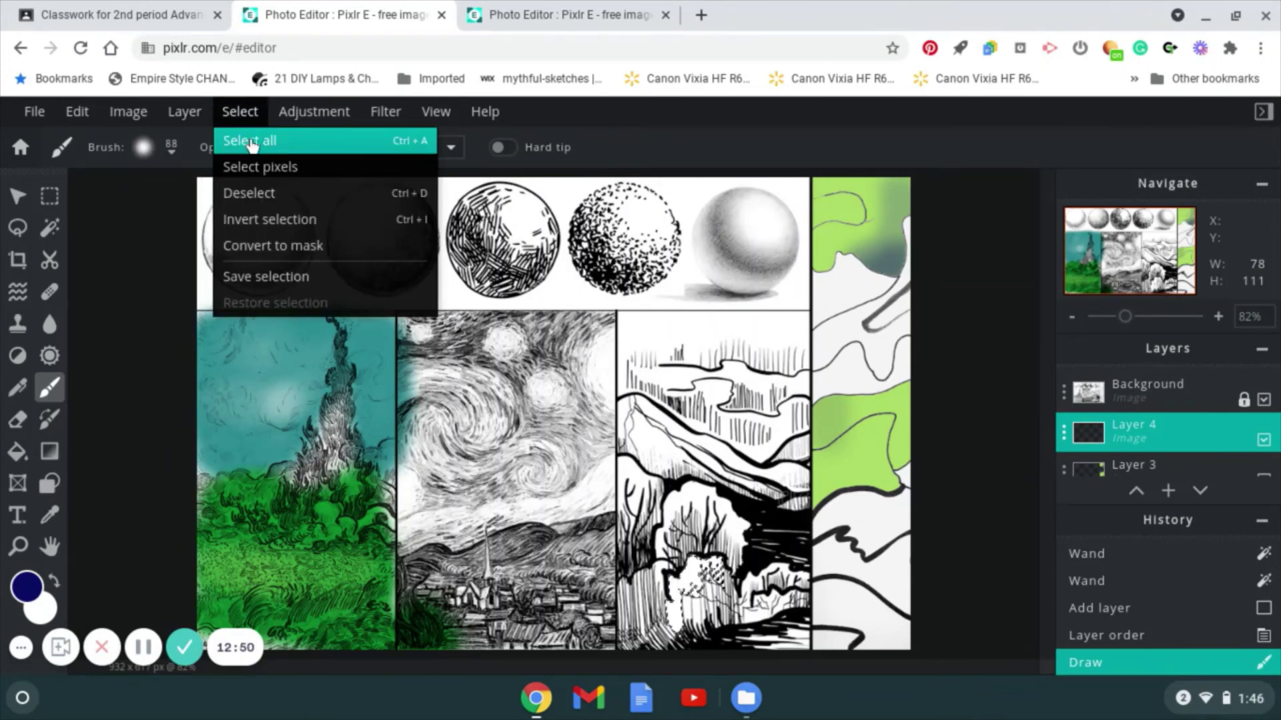
left_click(251, 143)
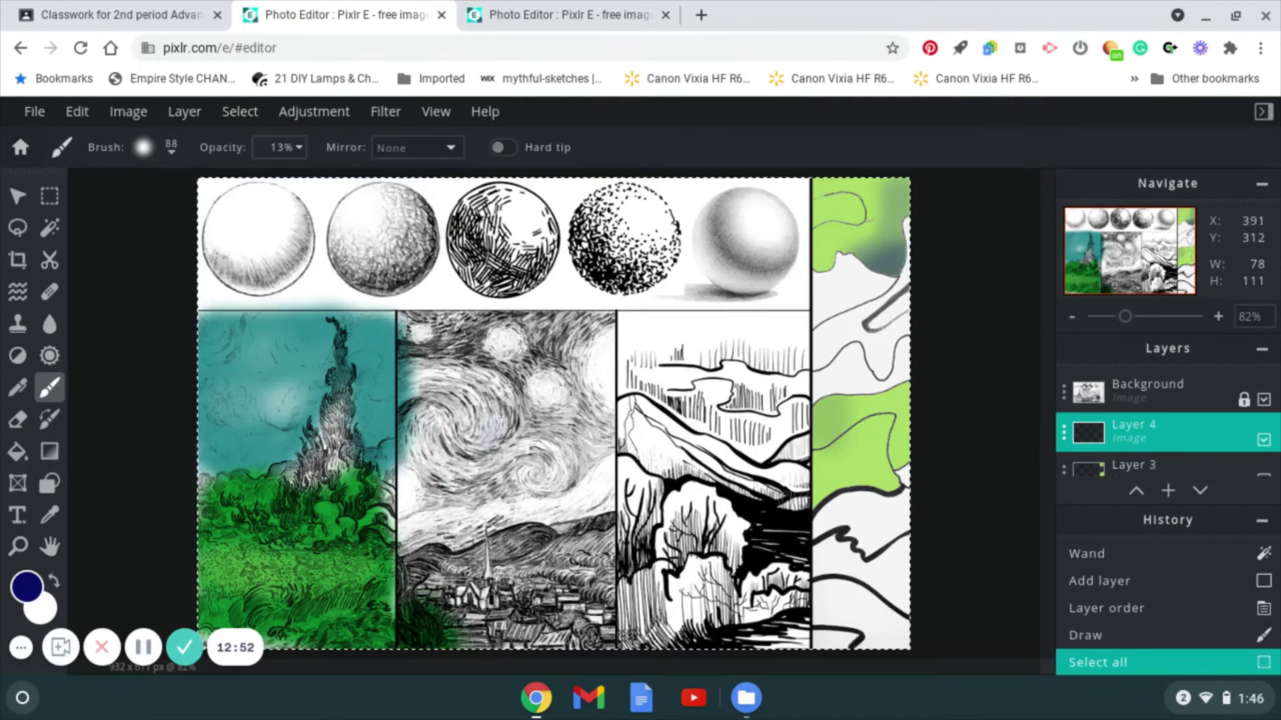
mouse_move(525, 406)
left_mouse_down()
mouse_move(599, 486)
mouse_move(558, 490)
mouse_move(500, 442)
left_mouse_up()
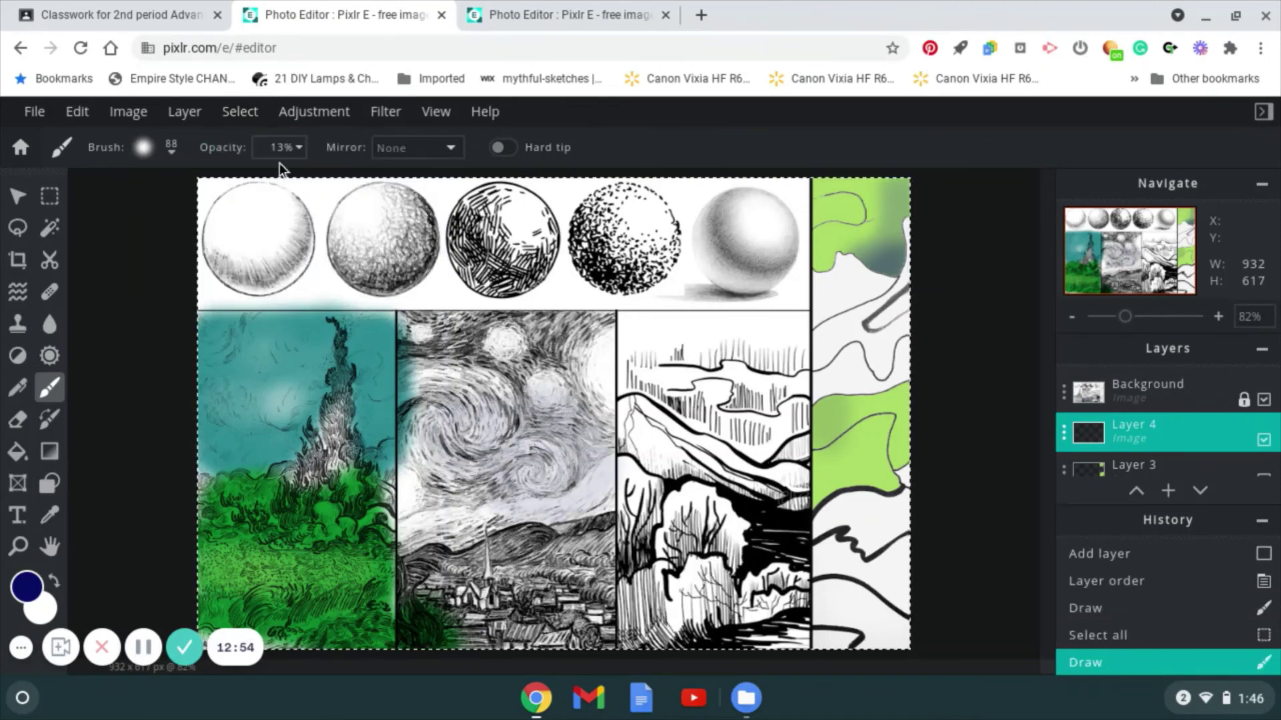
left_click(297, 153)
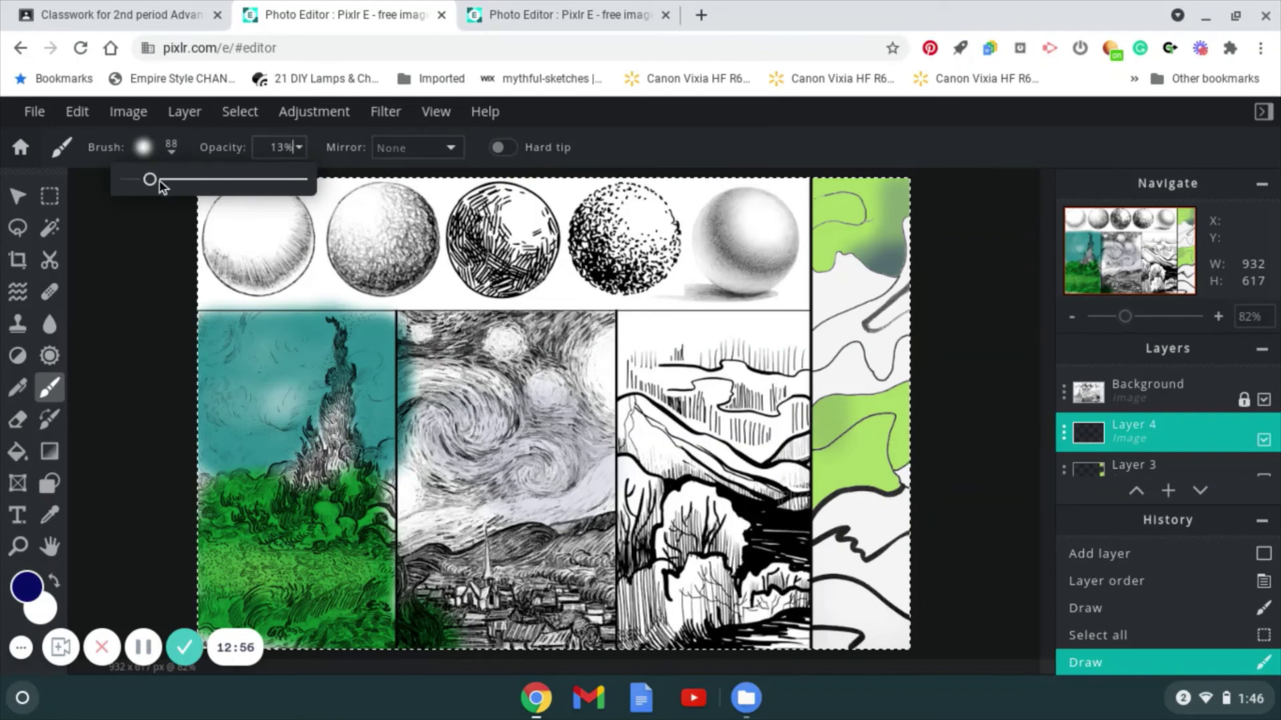
left_click_drag(152, 185, 285, 181)
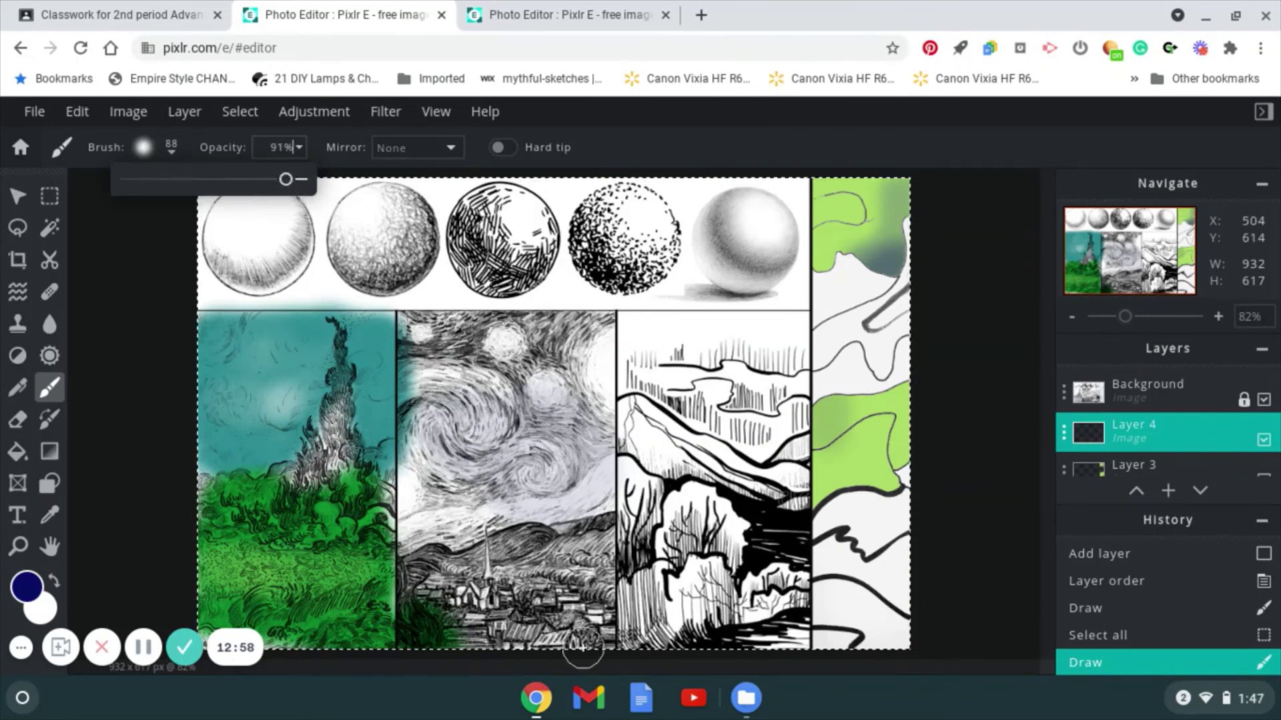
mouse_move(544, 476)
left_mouse_down()
mouse_move(680, 434)
mouse_move(538, 477)
mouse_move(471, 654)
mouse_move(586, 579)
left_mouse_up()
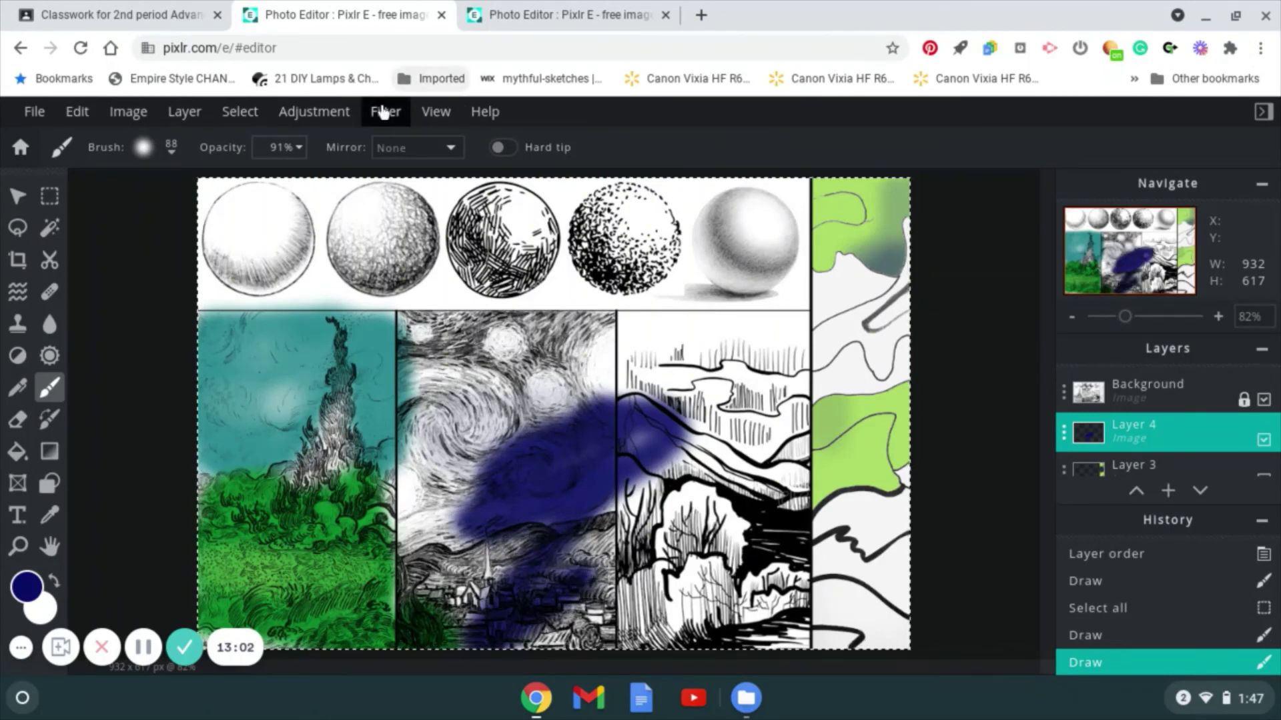
Step: Deselect the whole-canvas selection from the Select menu
left_click(250, 115)
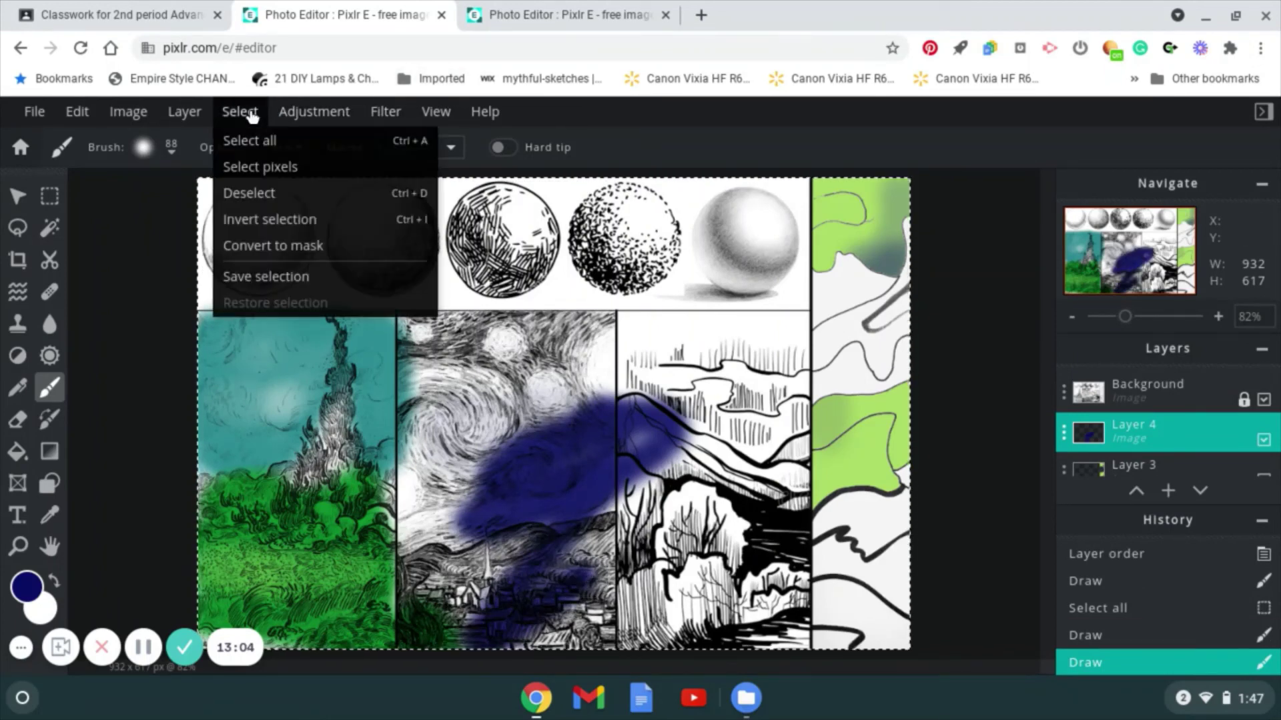
left_click(239, 112)
left_click(239, 111)
left_click(239, 111)
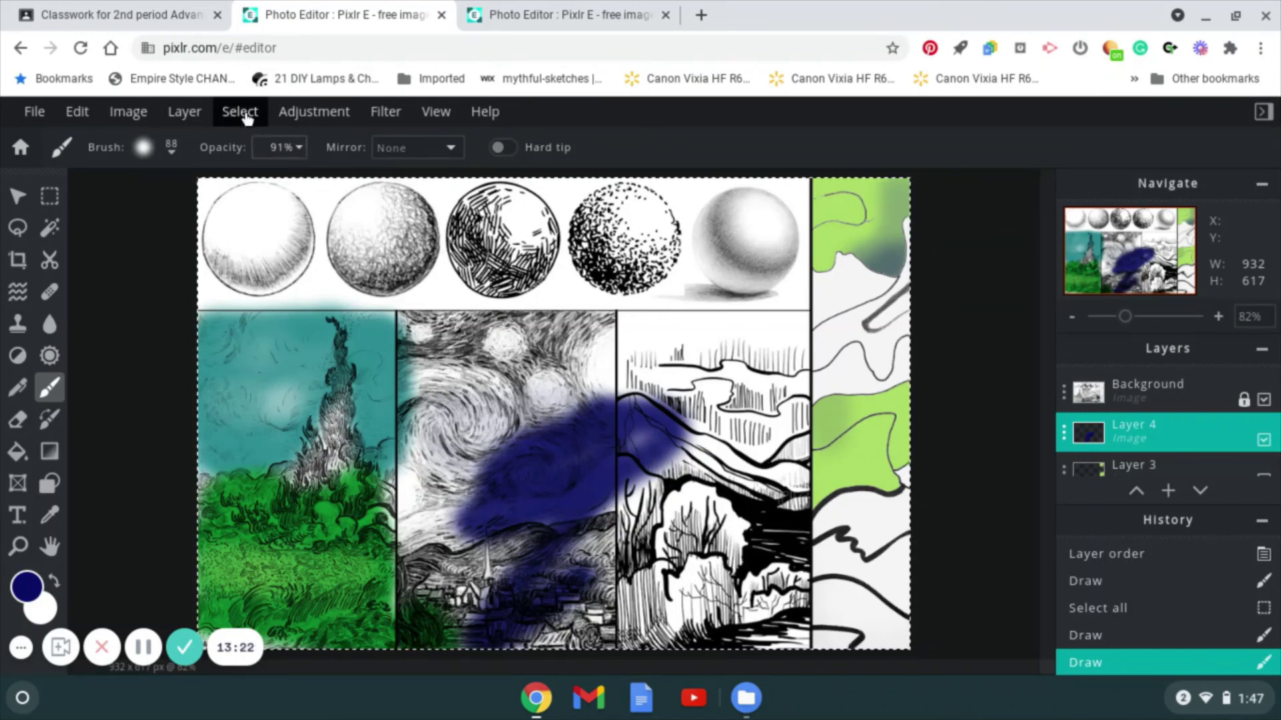
left_click(246, 117)
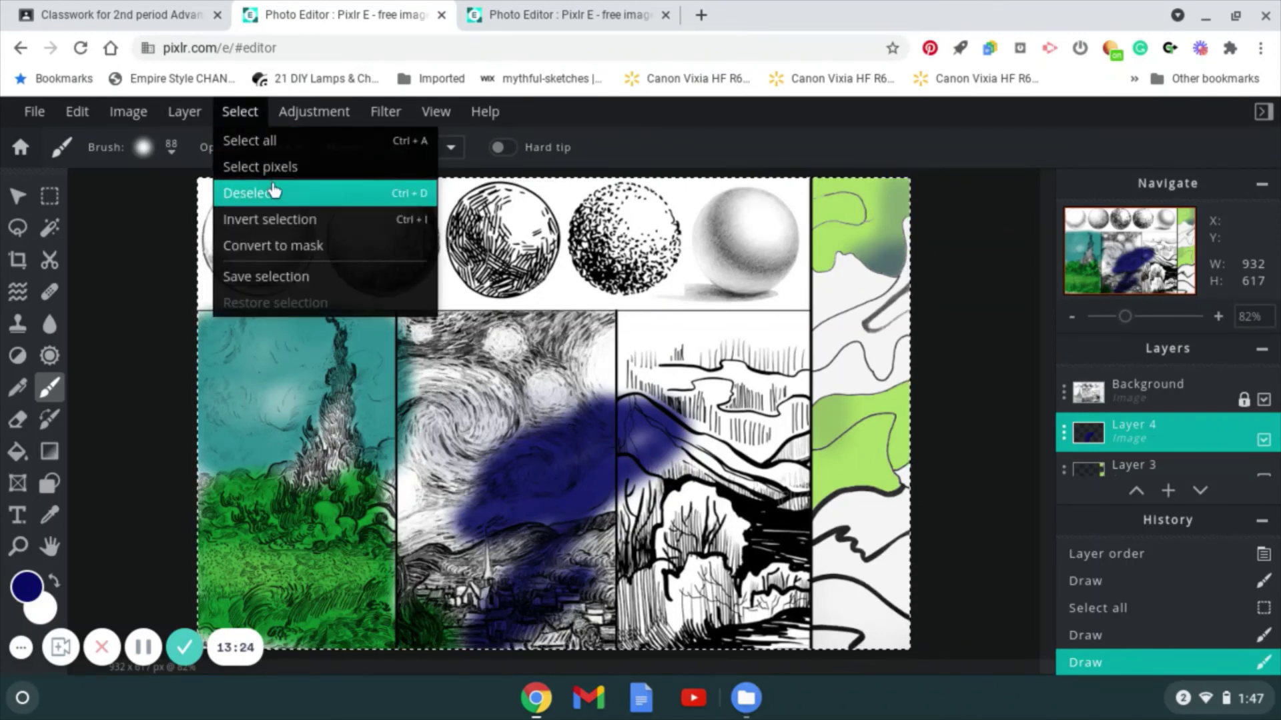
left_click(273, 195)
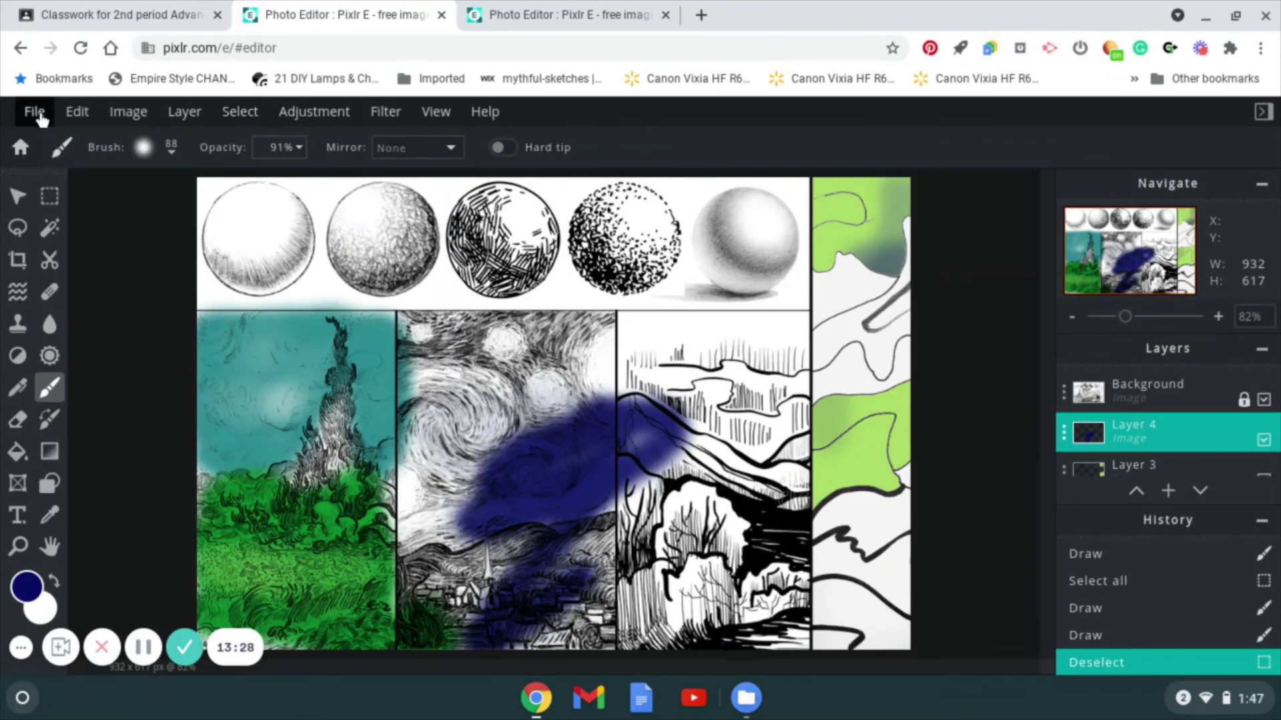
Step: Open the Save Image dialog for Practice (2) (1).jpg and set JPG quality to 100%
left_click(35, 112)
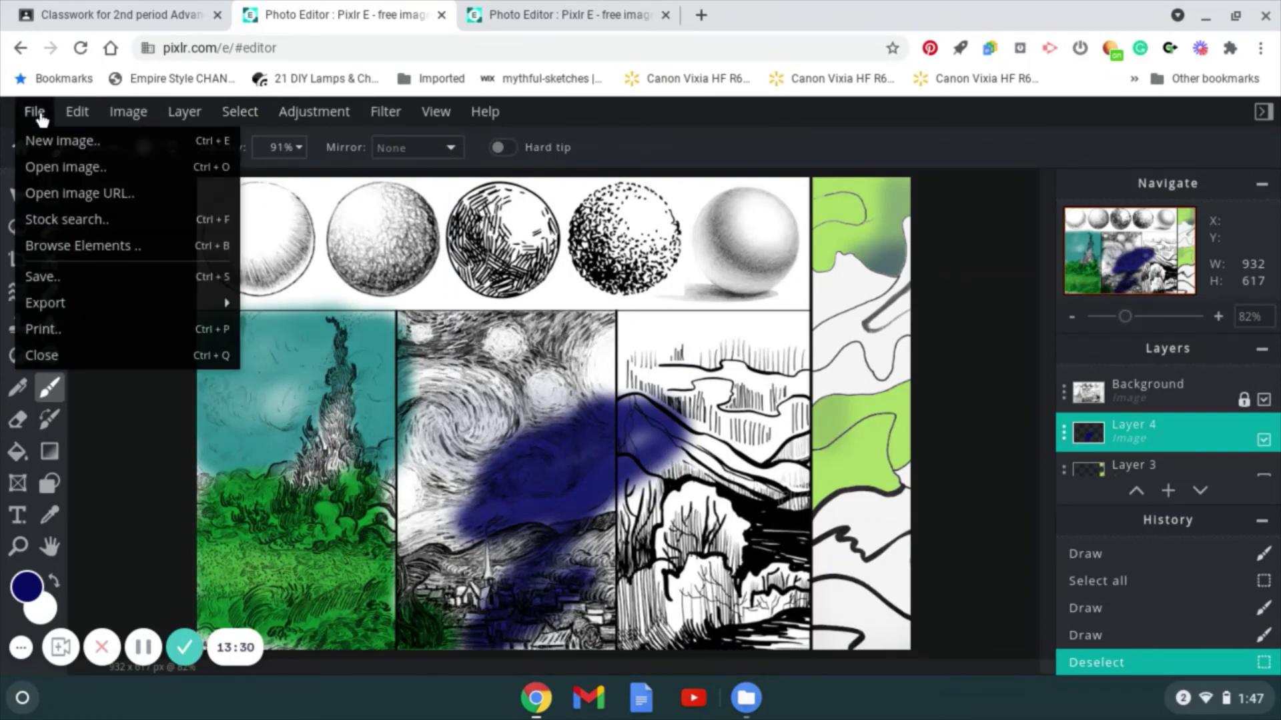
left_click(58, 276)
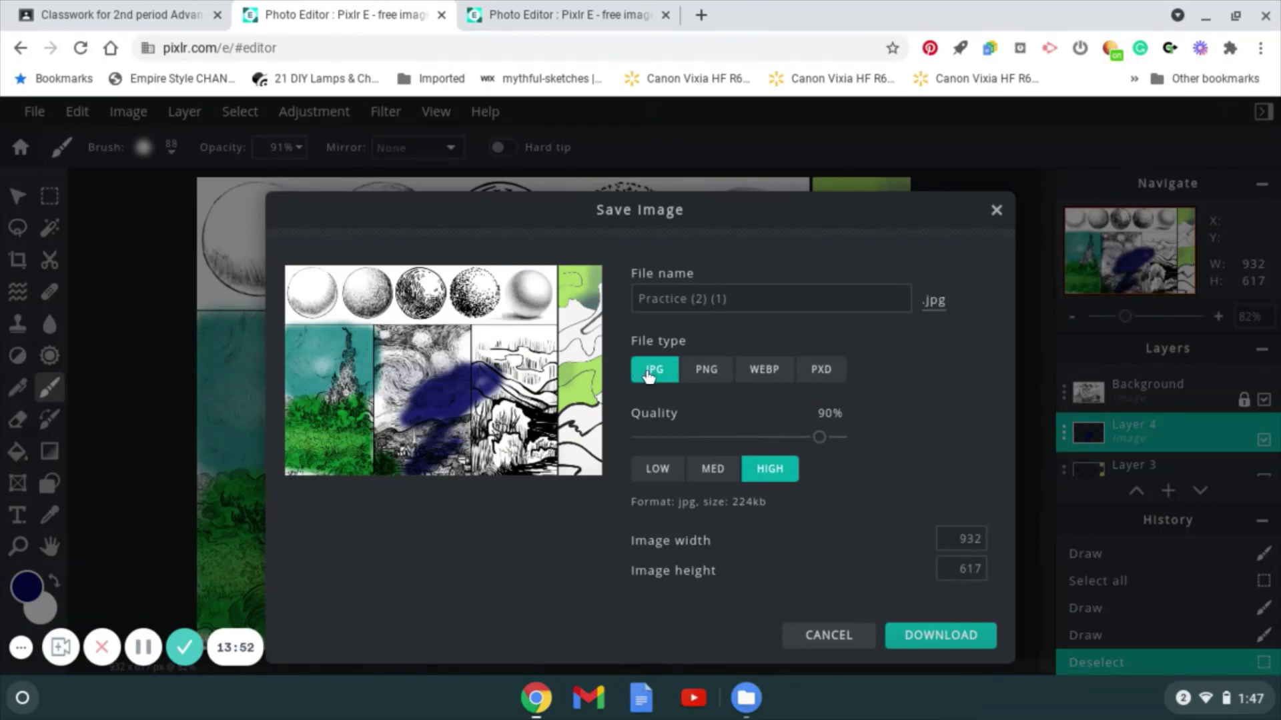
left_click(743, 296)
left_click_drag(821, 438, 854, 445)
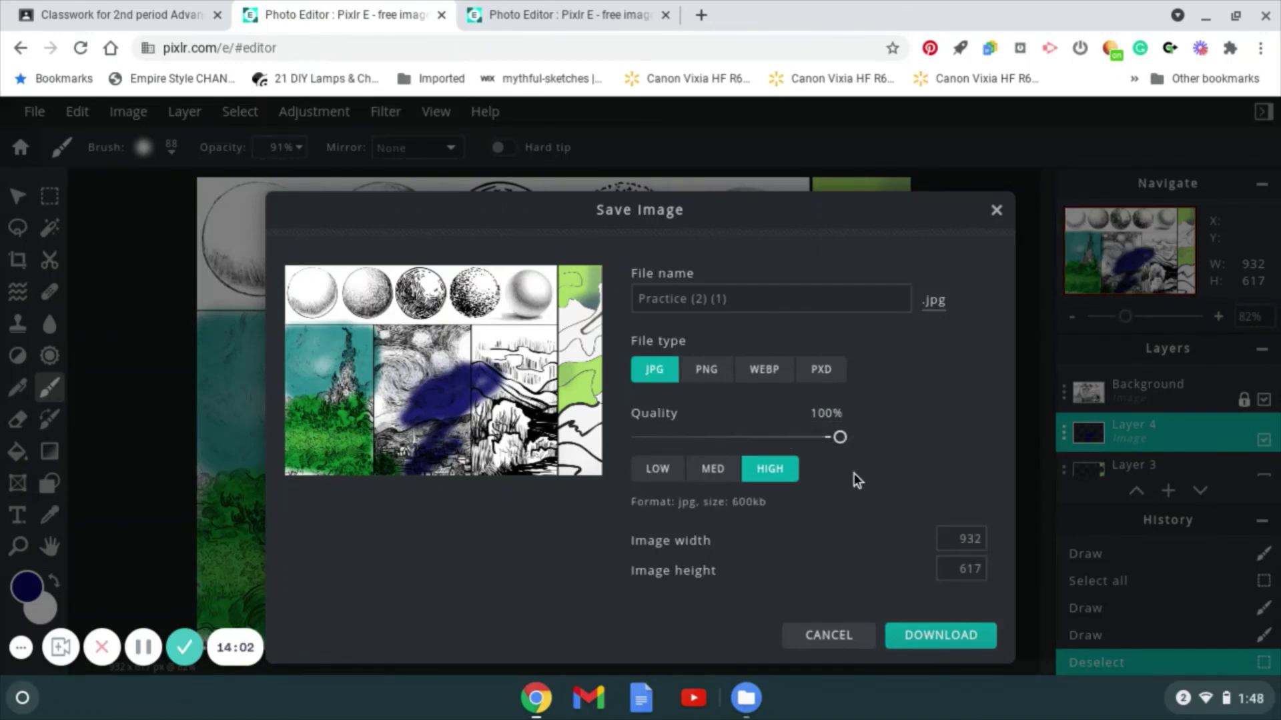